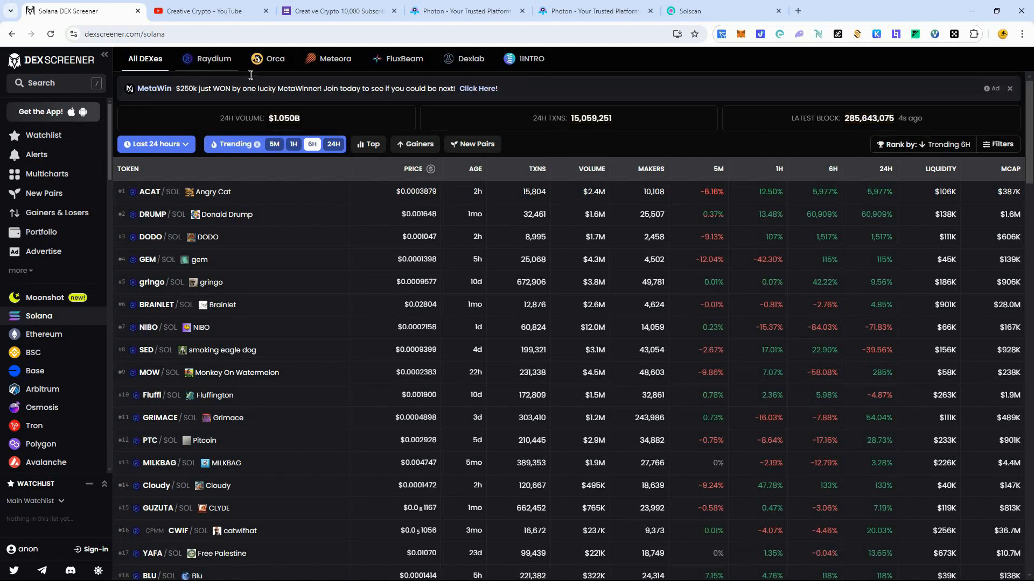
Review the 10,000-subscriber community post on YouTube and the giveaway form's prizes, secret word questions and wallet question
{"action": "left_click", "coordinate": [190, 12]}
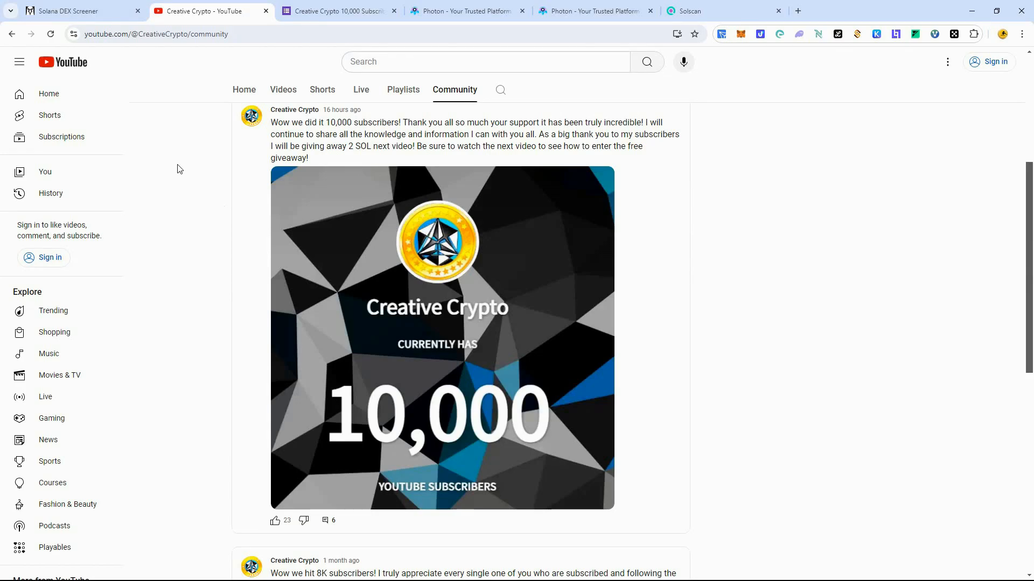
{"action": "left_click", "coordinate": [305, 11]}
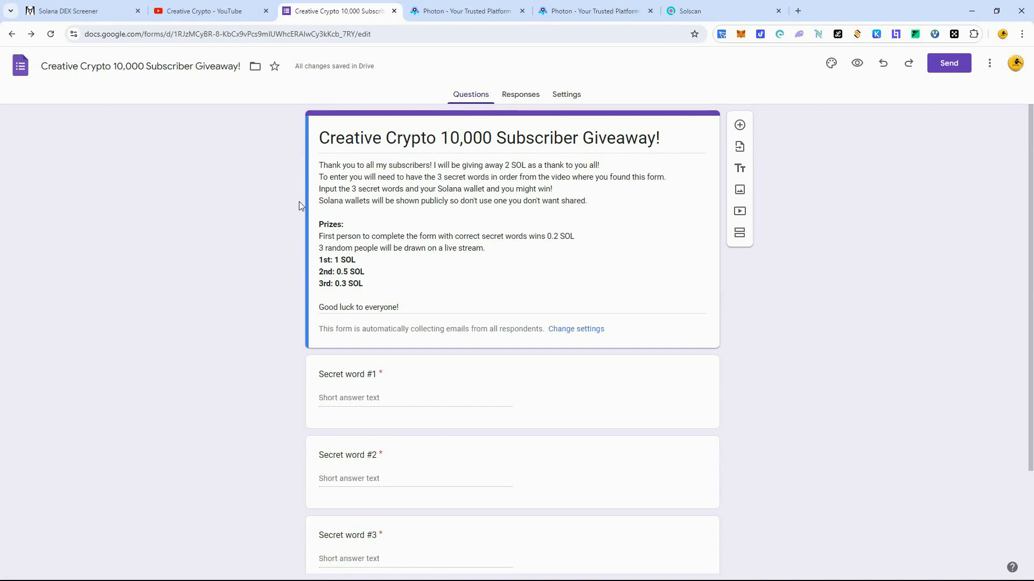
{"action": "scroll", "coordinate": [318, 386], "scroll_direction": "down", "scroll_amount": 1}
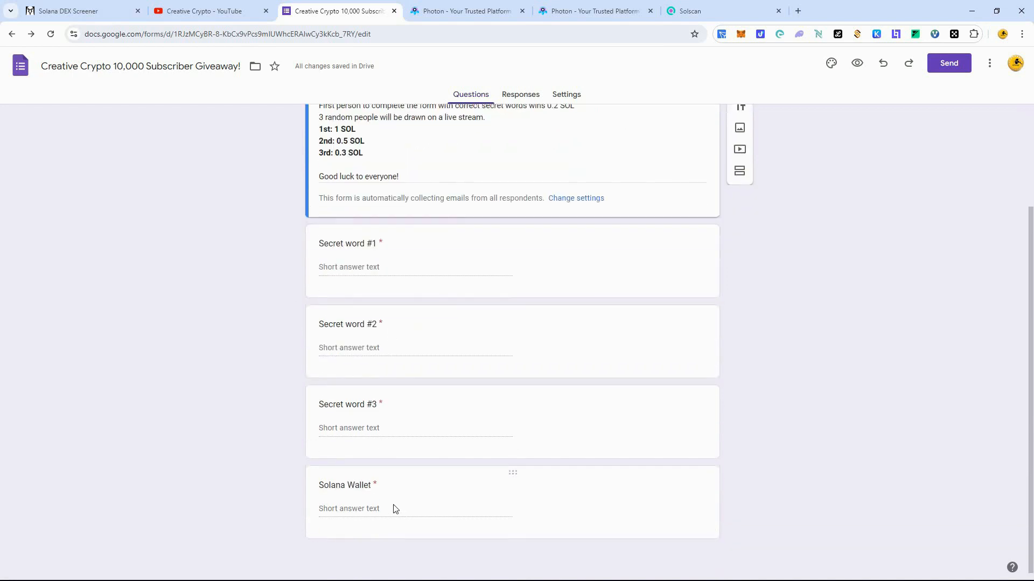
{"action": "scroll", "coordinate": [394, 506], "scroll_direction": "down", "scroll_amount": 1}
{"action": "scroll", "coordinate": [434, 424], "scroll_direction": "up", "scroll_amount": 3}
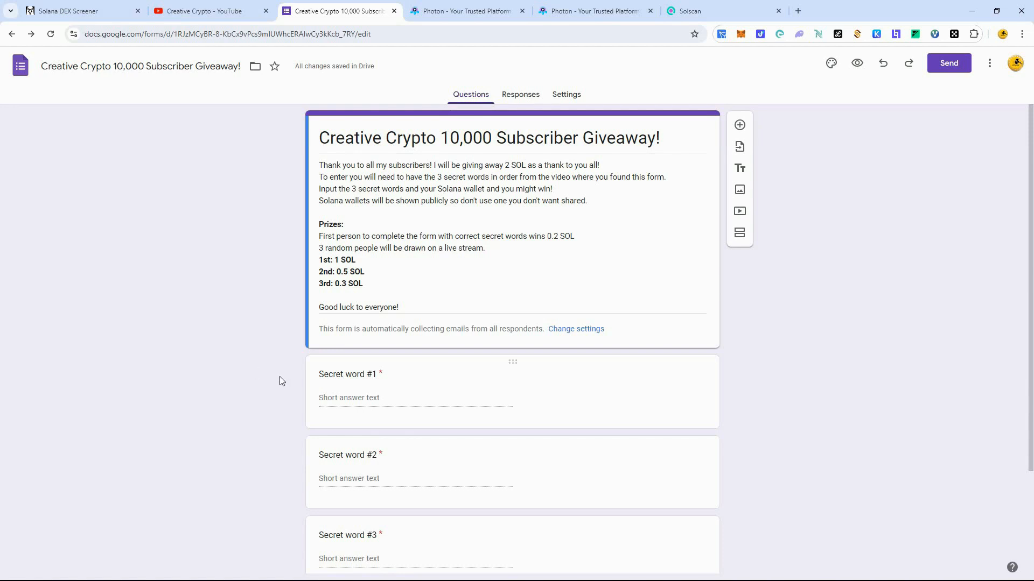
{"action": "left_click", "coordinate": [326, 415]}
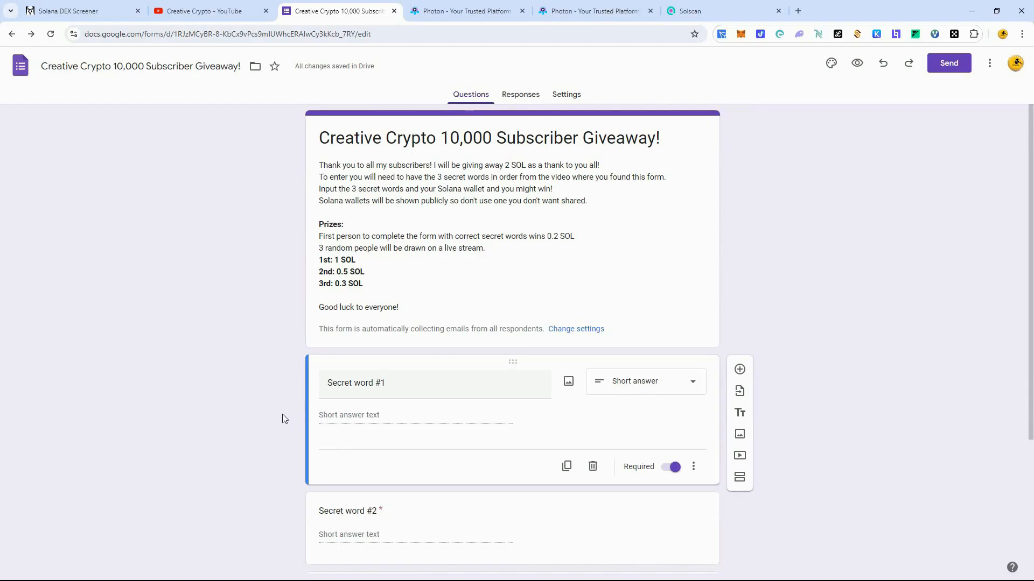
{"action": "scroll", "coordinate": [280, 415], "scroll_direction": "down", "scroll_amount": 2}
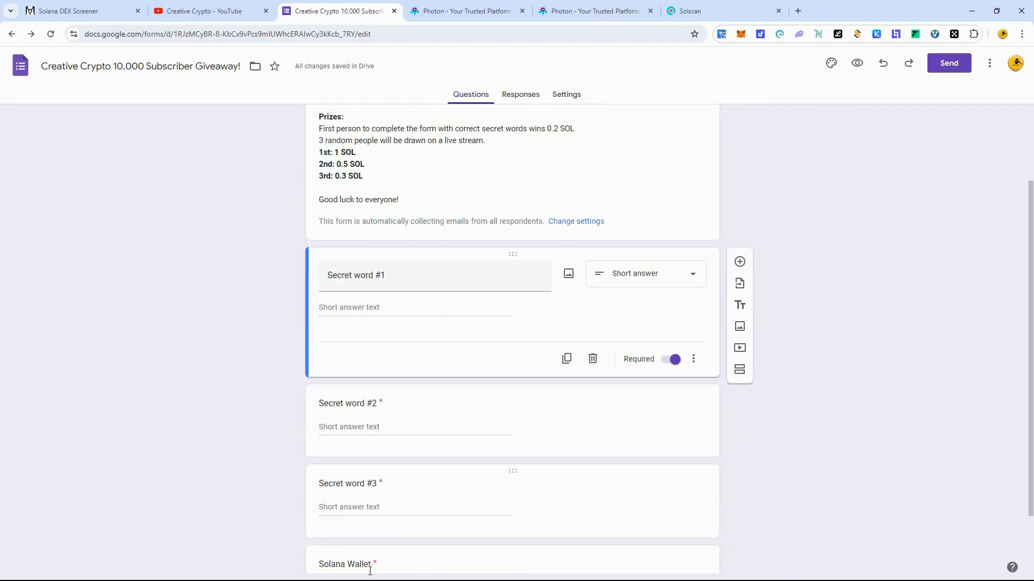
{"action": "scroll", "coordinate": [227, 330], "scroll_direction": "up", "scroll_amount": 2}
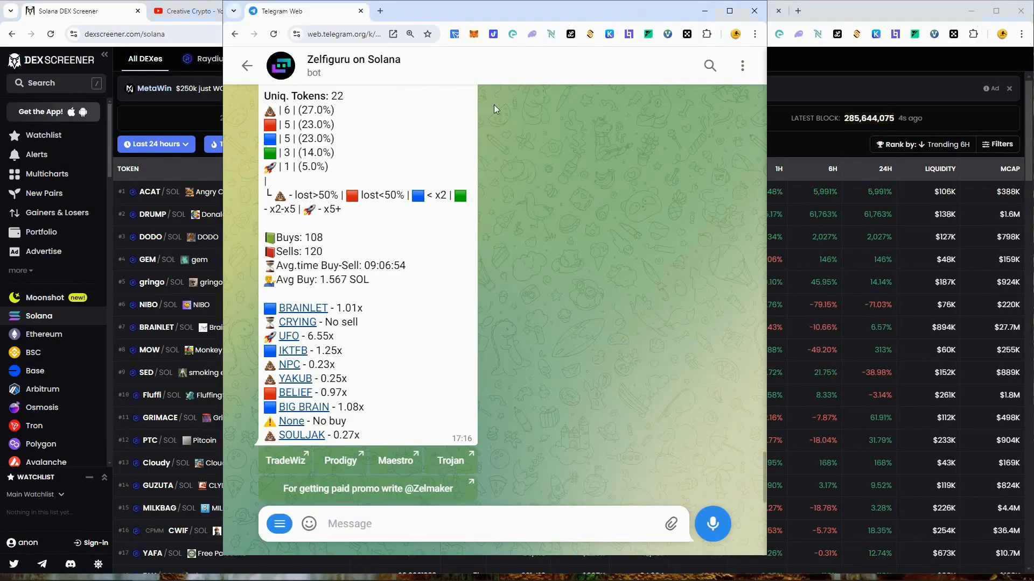
Review the wallet's 30-day statistics in the Zelfiguru on Solana bot chat and enter CreativeCrypto as a message
{"action": "double_click", "coordinate": [434, 98]}
{"action": "scroll", "coordinate": [363, 164], "scroll_direction": "up", "scroll_amount": 1}
{"action": "scroll", "coordinate": [362, 165], "scroll_direction": "up", "scroll_amount": 5}
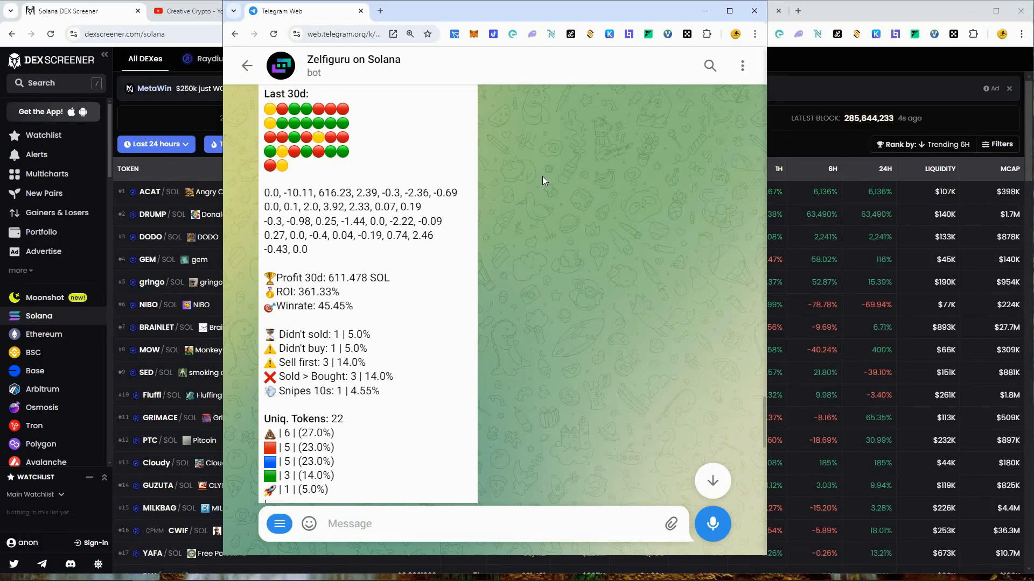
{"action": "left_click", "coordinate": [307, 524]}
{"action": "type", "text": "CreativeCrypto"}
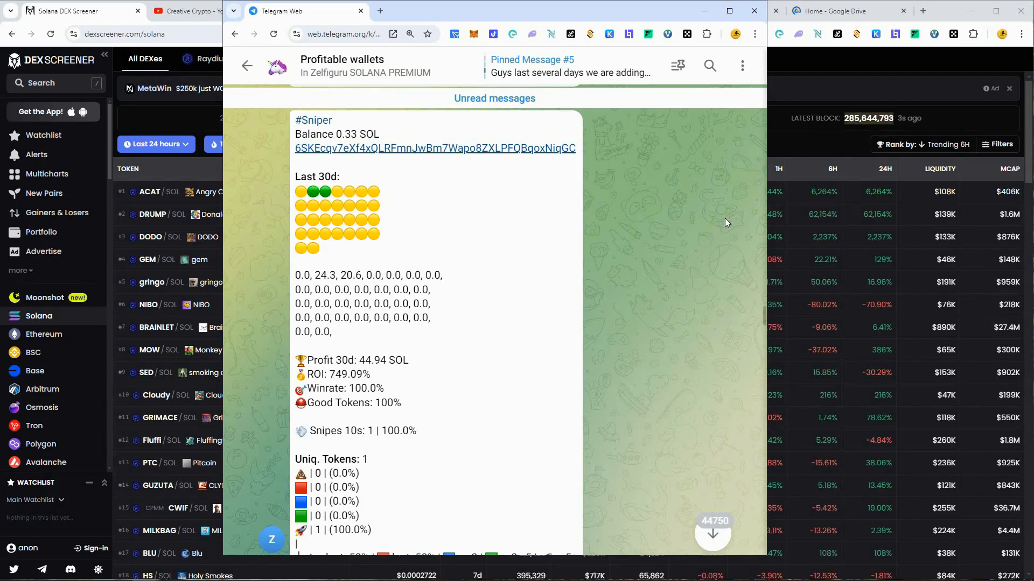
Download full_24.08.2024.xlsx from the shared files of the Profitable wallets topic
{"action": "left_click", "coordinate": [425, 74]}
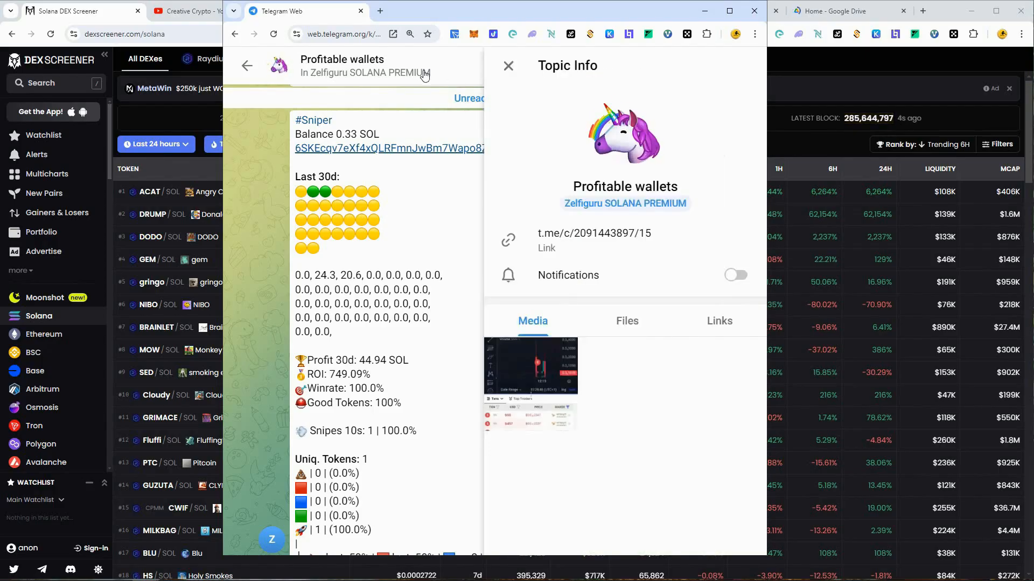
{"action": "left_click", "coordinate": [626, 321]}
{"action": "left_click", "coordinate": [629, 240]}
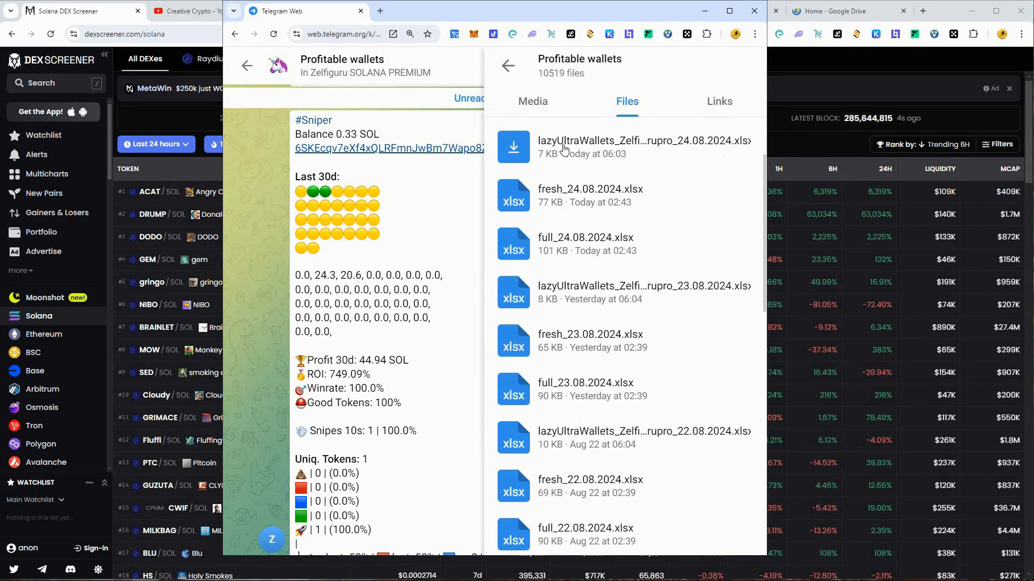
{"action": "left_click", "coordinate": [565, 183]}
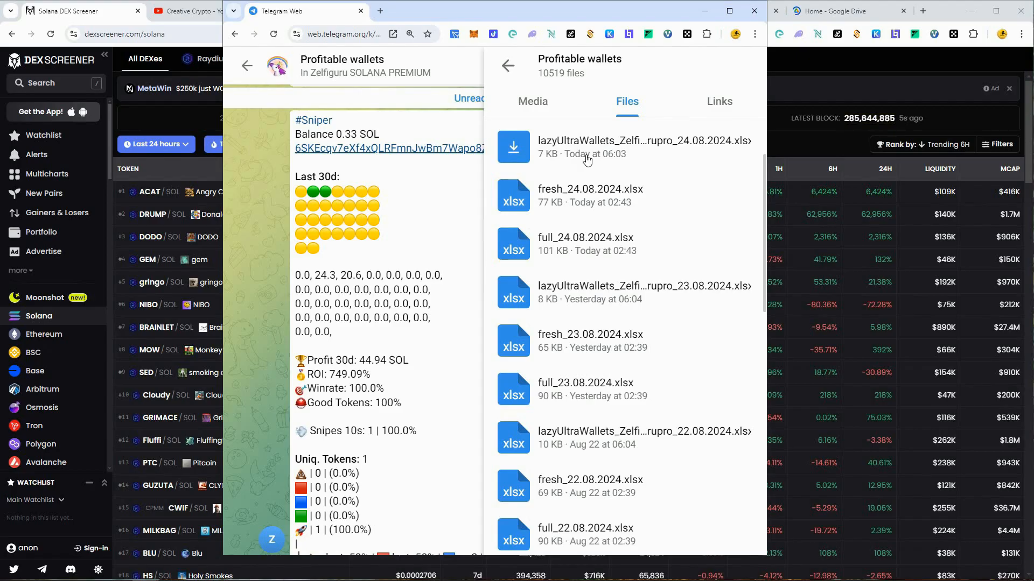
{"action": "left_click", "coordinate": [510, 247]}
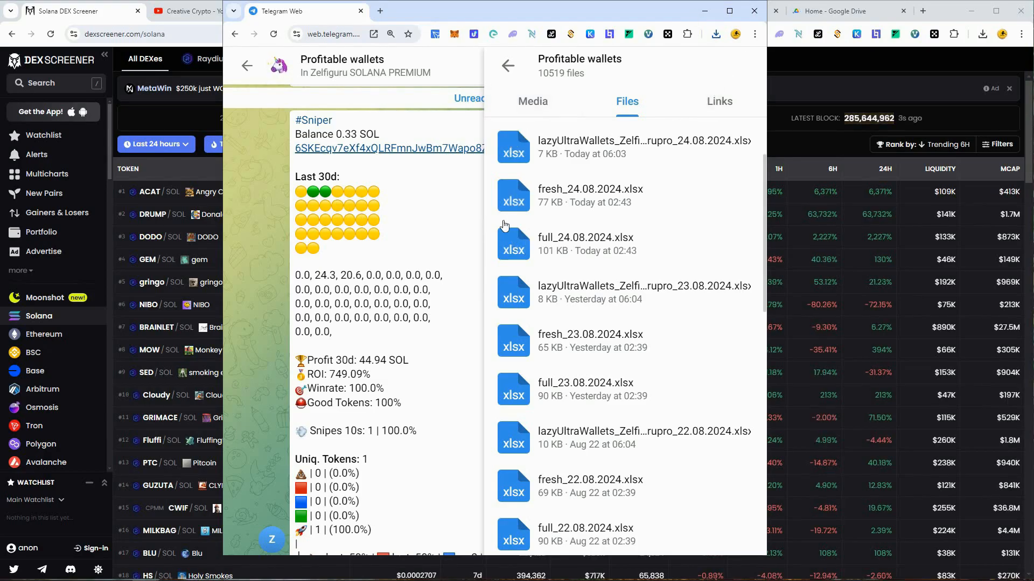
Switch to Google Drive and open full_24.08.2024.xlsx with Google Sheets
{"action": "left_click", "coordinate": [848, 67]}
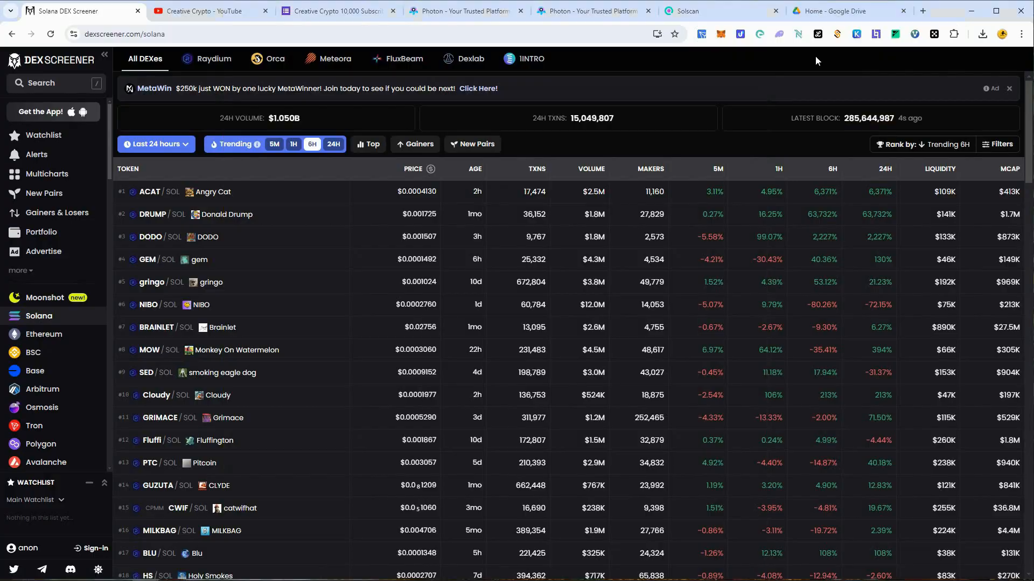
{"action": "left_click", "coordinate": [837, 11]}
{"action": "left_click", "coordinate": [54, 133]}
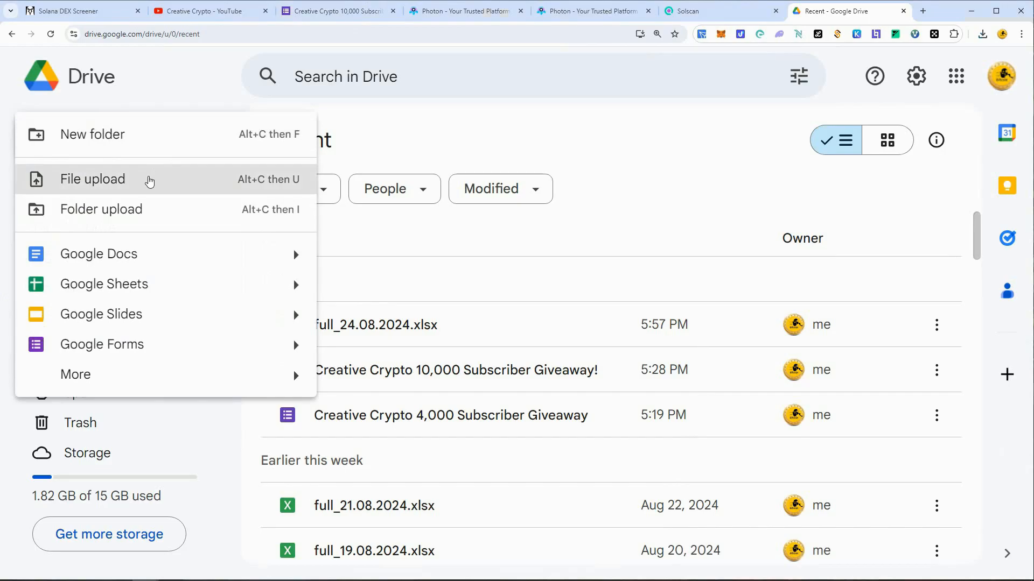
{"action": "left_click", "coordinate": [592, 165]}
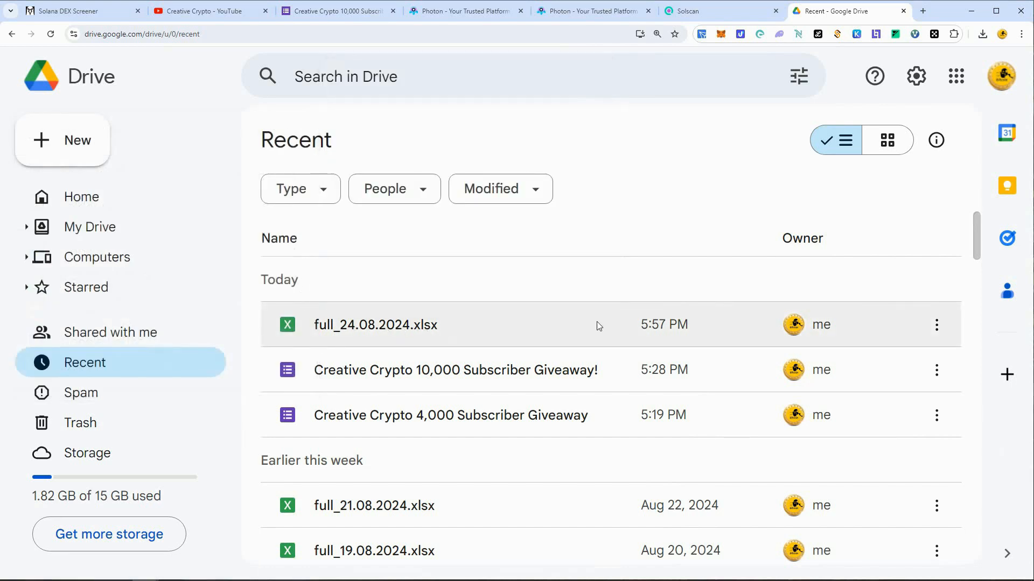
{"action": "left_click", "coordinate": [943, 323]}
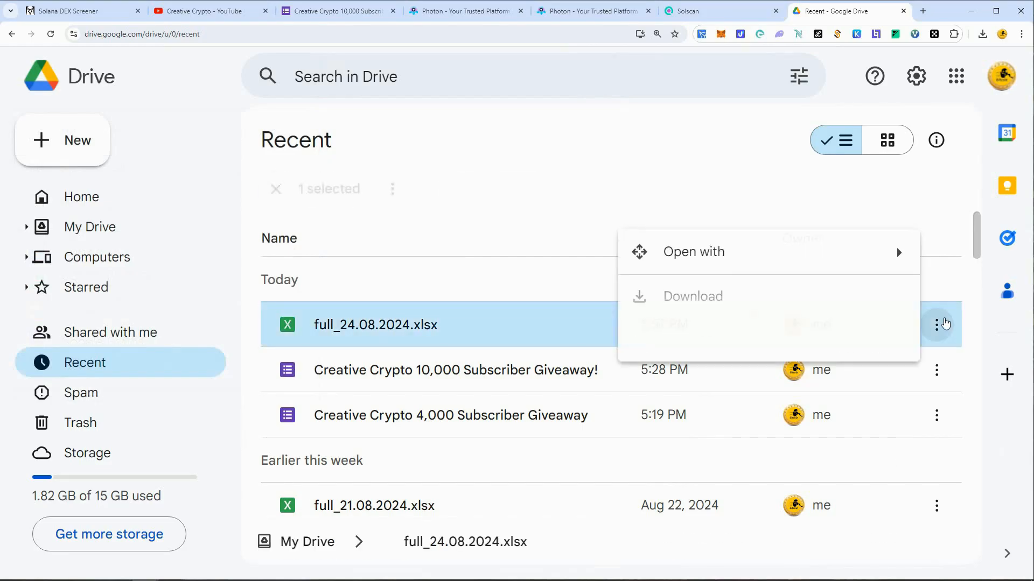
{"action": "mouse_move", "coordinate": [699, 253]}
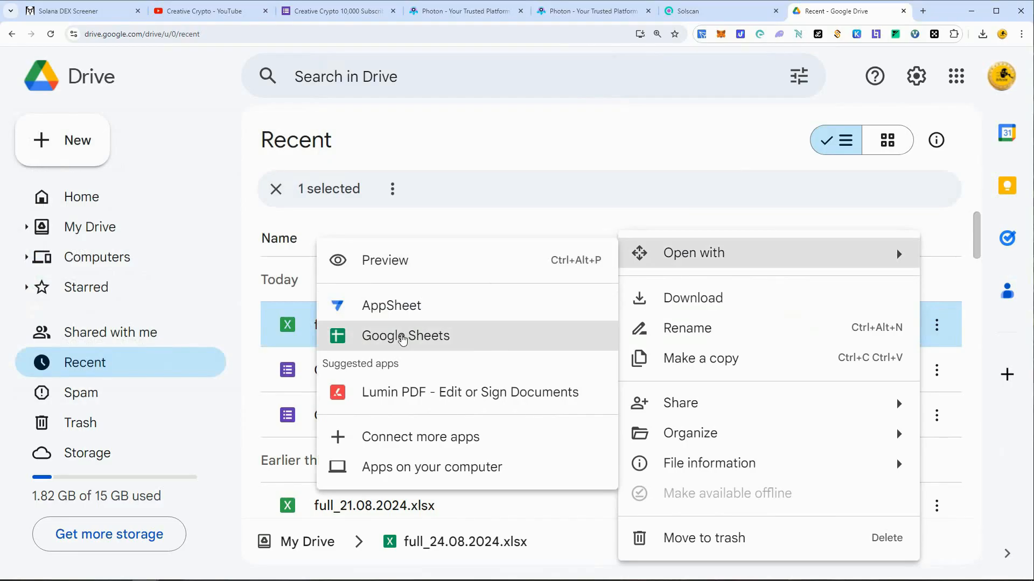
{"action": "left_click", "coordinate": [402, 336]}
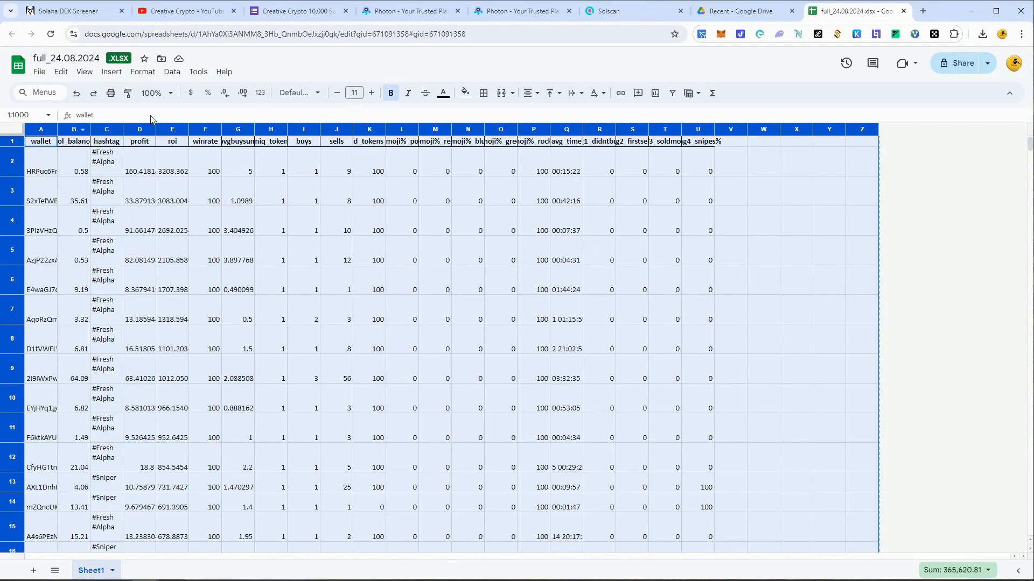
Copy the entire contents of Sheet1 and clear the selection
{"action": "right_click", "coordinate": [360, 222]}
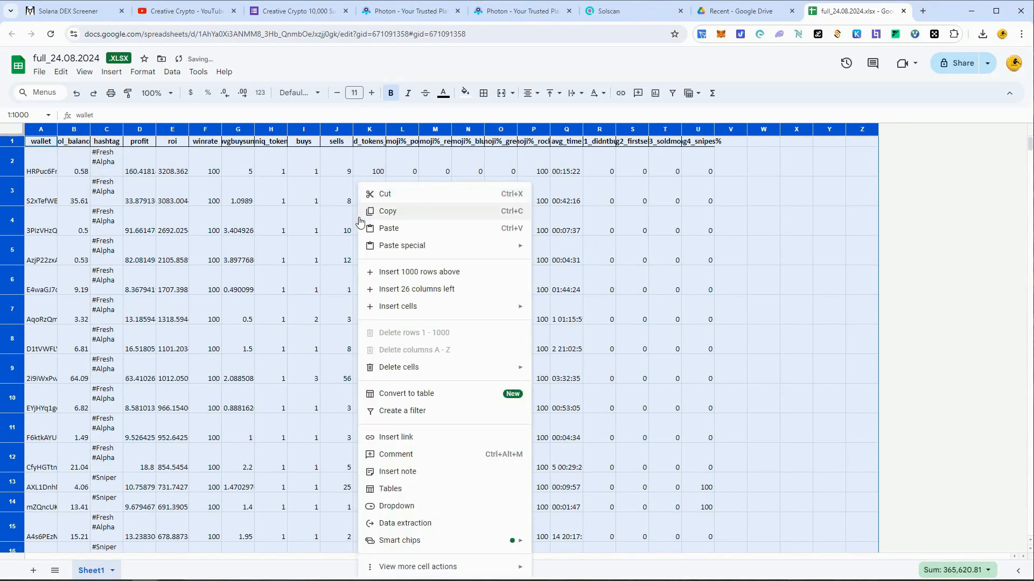
{"action": "left_click", "coordinate": [385, 209]}
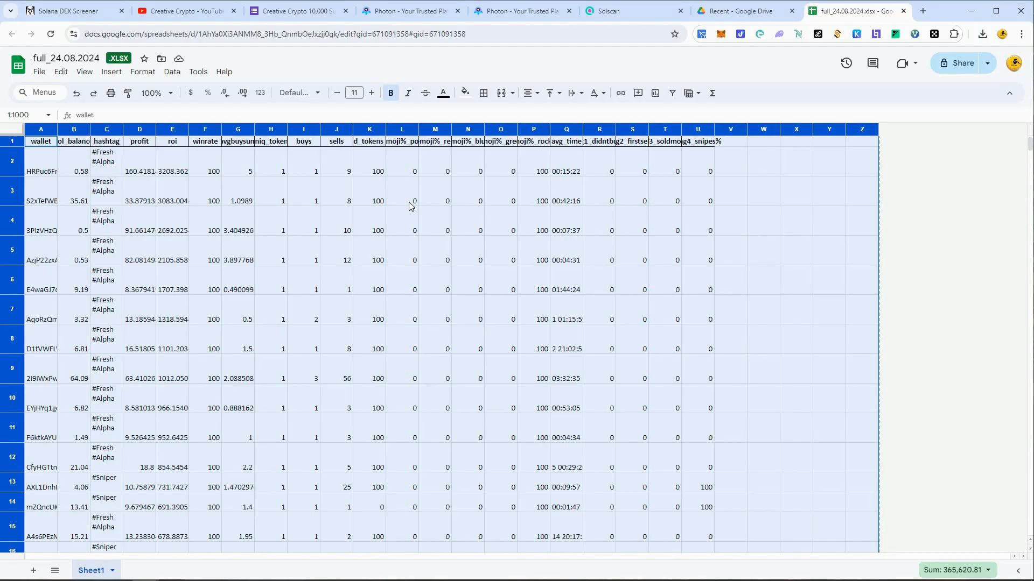
{"action": "left_click", "coordinate": [861, 221]}
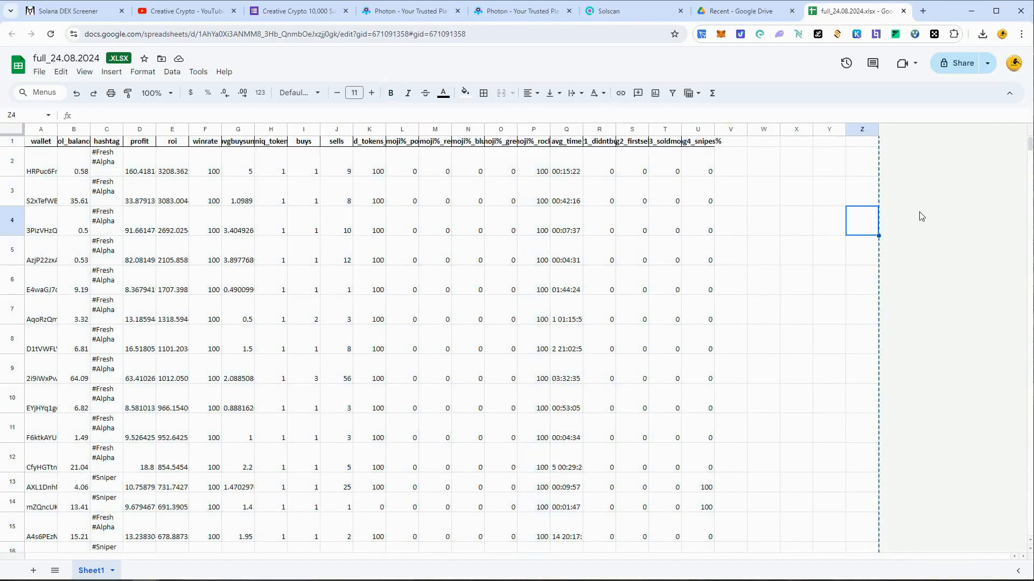
Freeze the sheet up to row 1 so the header row stays in place
{"action": "left_click", "coordinate": [8, 140]}
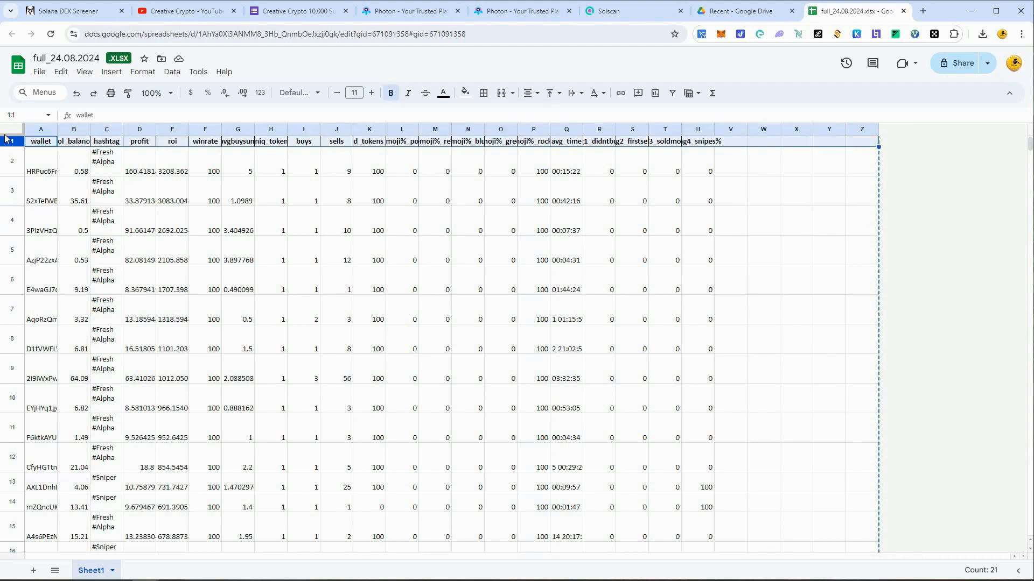
{"action": "right_click", "coordinate": [11, 144]}
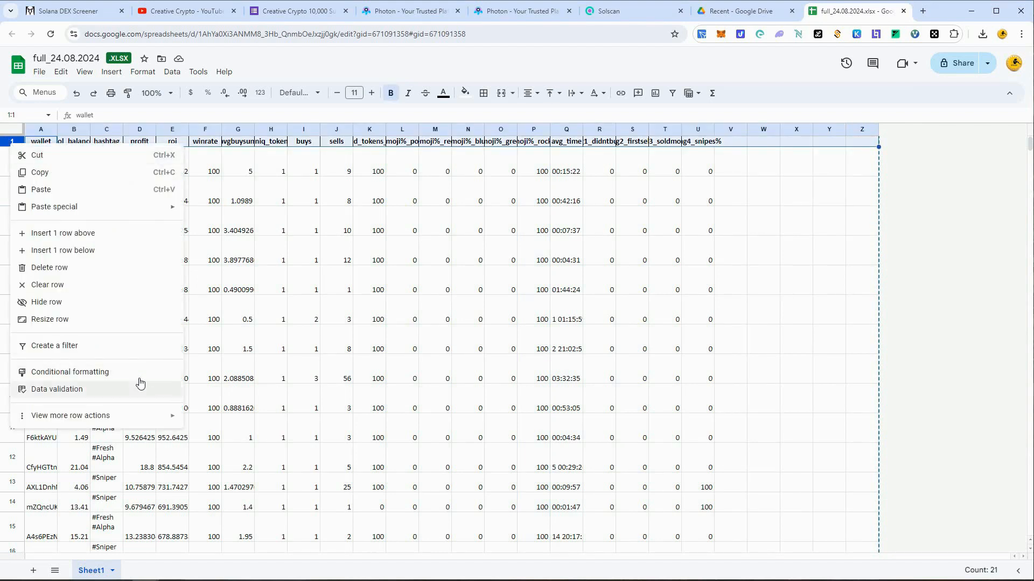
{"action": "mouse_move", "coordinate": [131, 418]}
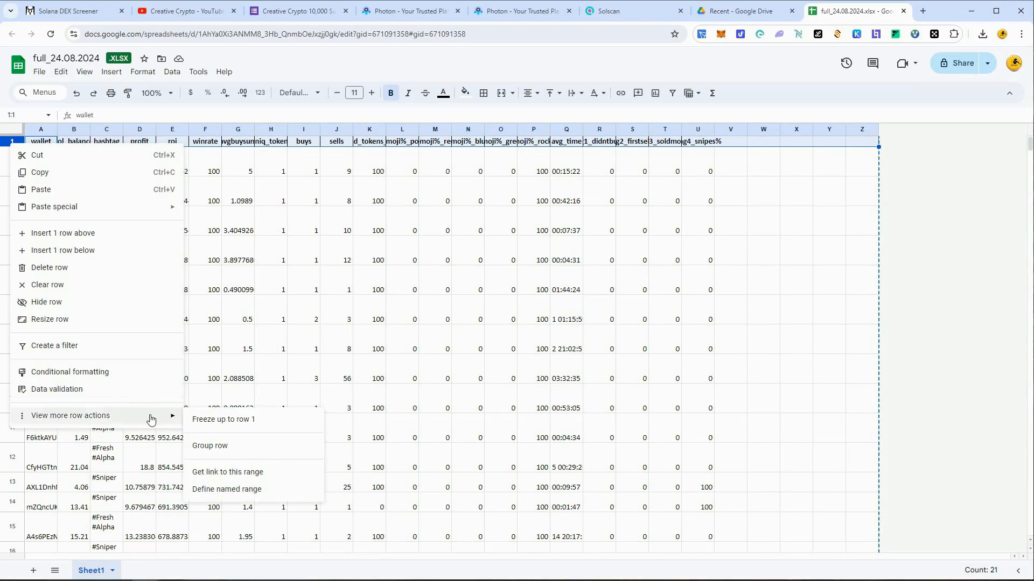
{"action": "left_click", "coordinate": [253, 423]}
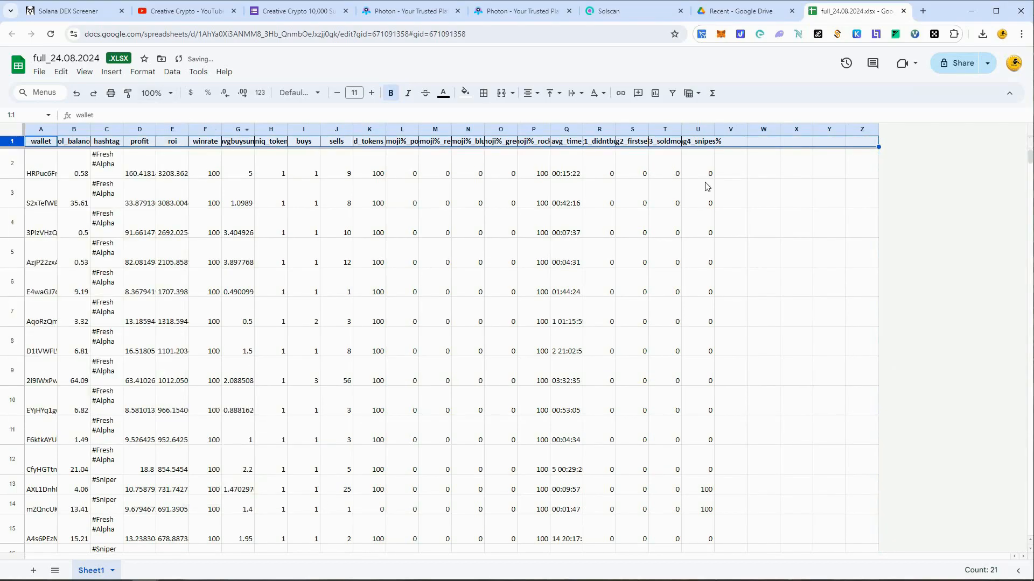
{"action": "left_click", "coordinate": [873, 191]}
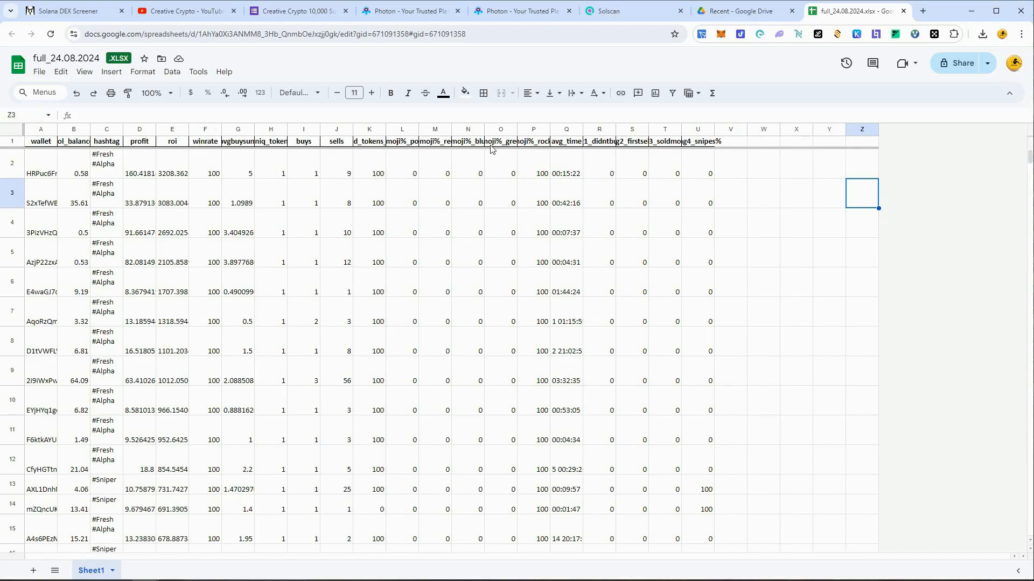
Fill the emoji%_rocket column (P) with red and set its text colour to yellow
{"action": "scroll", "coordinate": [602, 216], "scroll_direction": "down", "scroll_amount": 6}
{"action": "scroll", "coordinate": [602, 215], "scroll_direction": "down", "scroll_amount": 12}
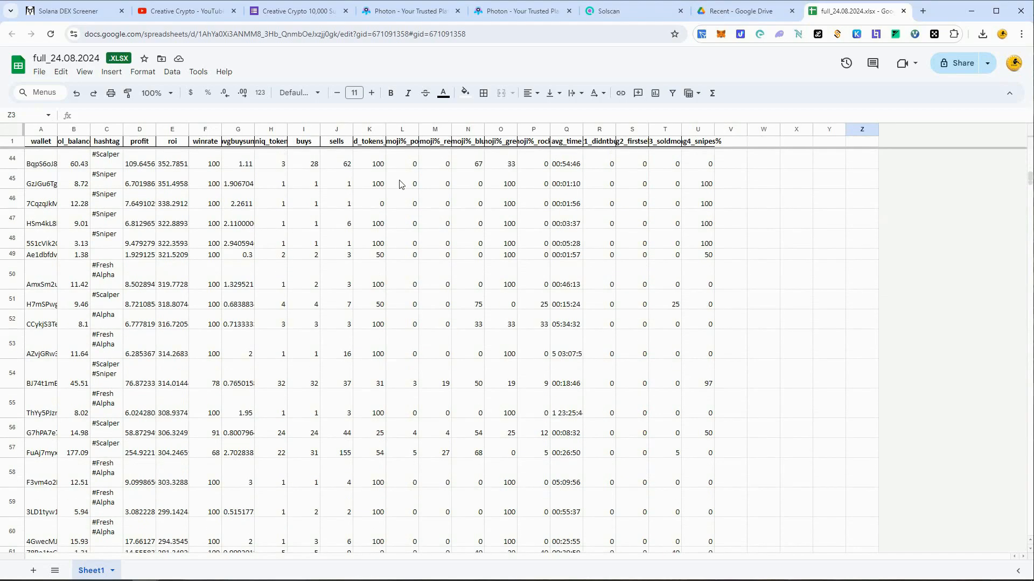
{"action": "scroll", "coordinate": [524, 254], "scroll_direction": "up", "scroll_amount": 18}
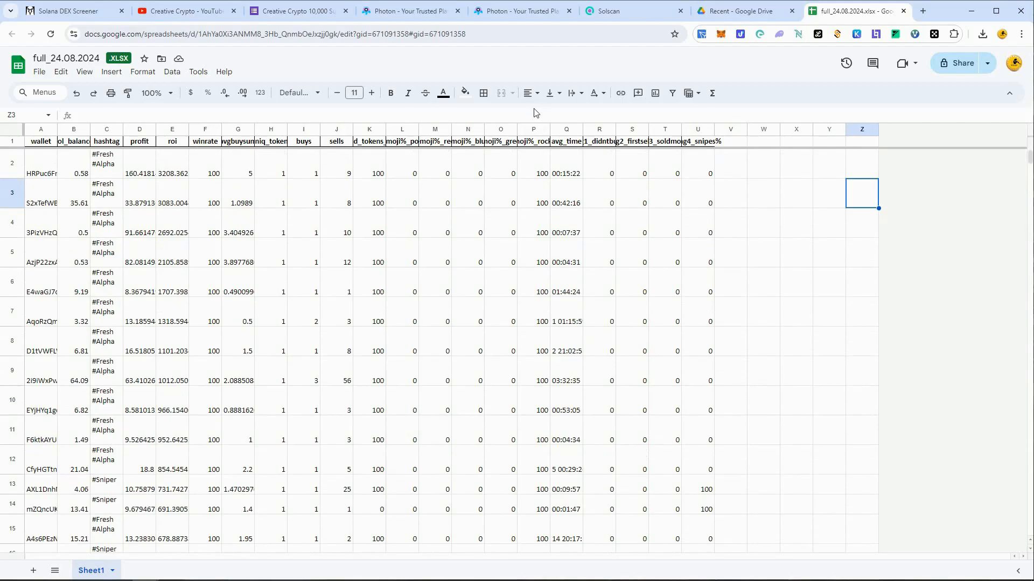
{"action": "left_click", "coordinate": [530, 129]}
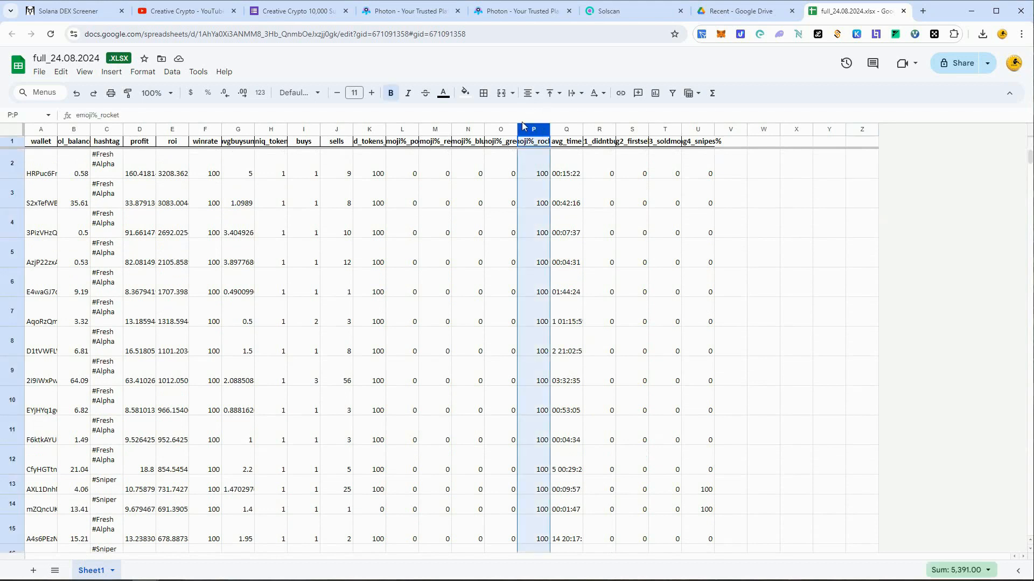
{"action": "left_click", "coordinate": [466, 95]}
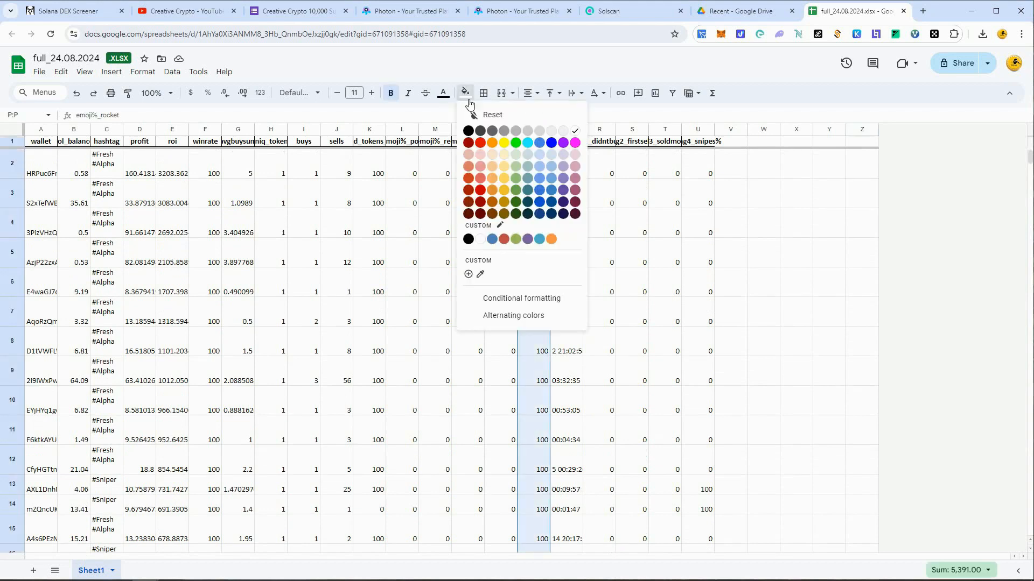
{"action": "left_click", "coordinate": [482, 141]}
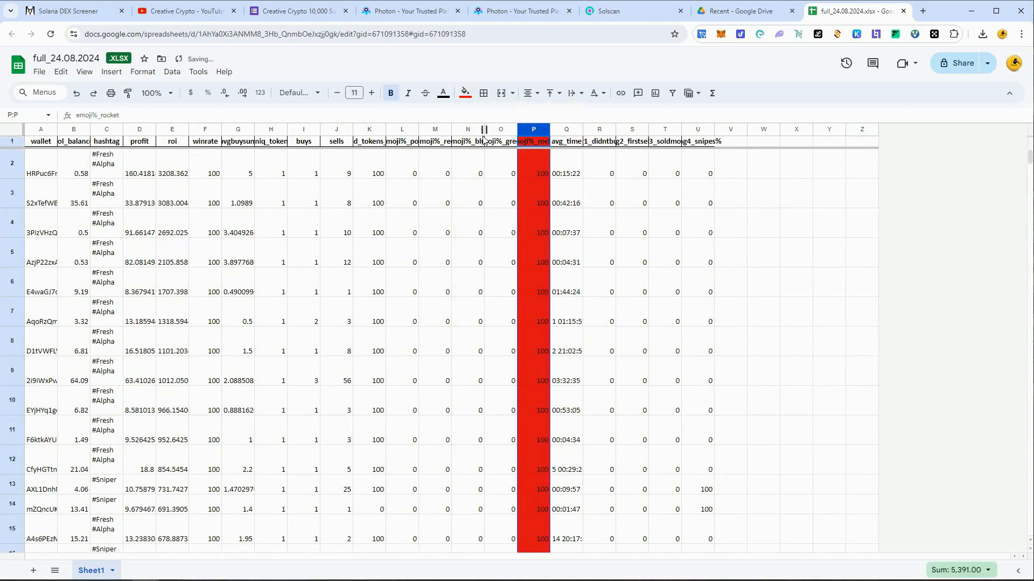
{"action": "left_click", "coordinate": [444, 97]}
{"action": "left_click", "coordinate": [485, 141]}
{"action": "left_click", "coordinate": [814, 234]}
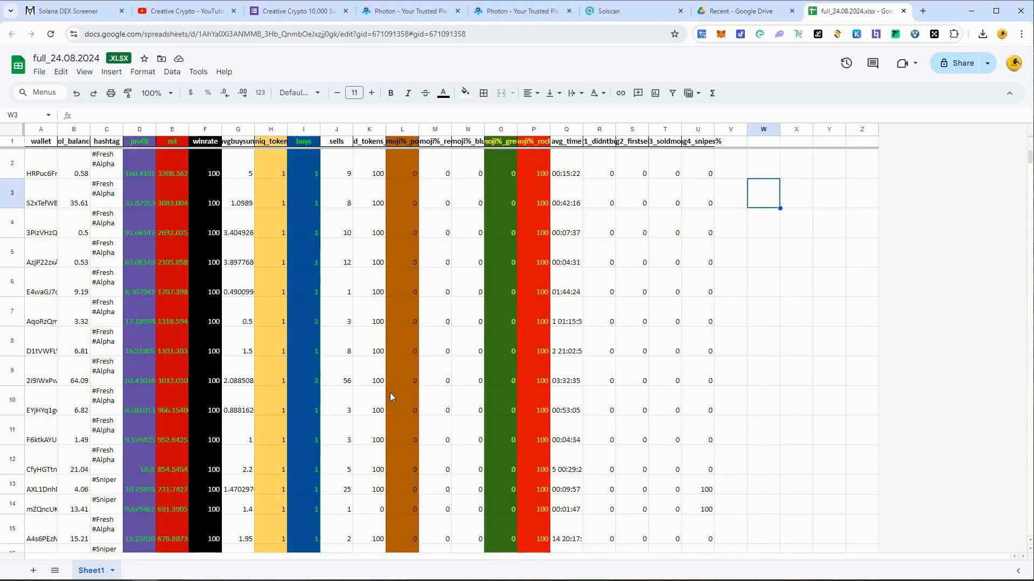
Open advanced range sorting for the whole sheet, mark the data as having a header row, and choose emoji%_rocket as the first sort column
{"action": "left_click", "coordinate": [9, 134]}
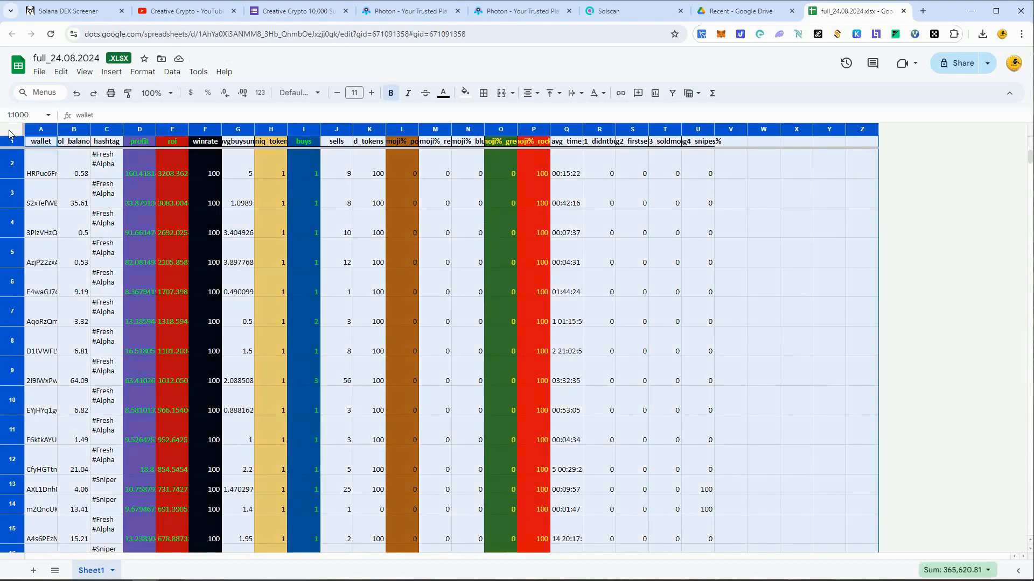
{"action": "left_click", "coordinate": [171, 73]}
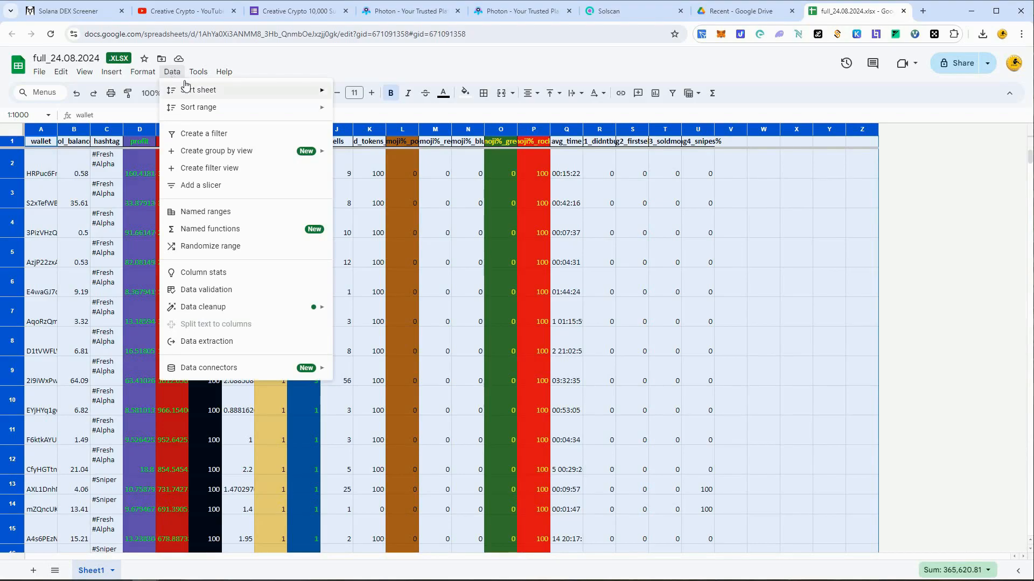
{"action": "mouse_move", "coordinate": [206, 107]}
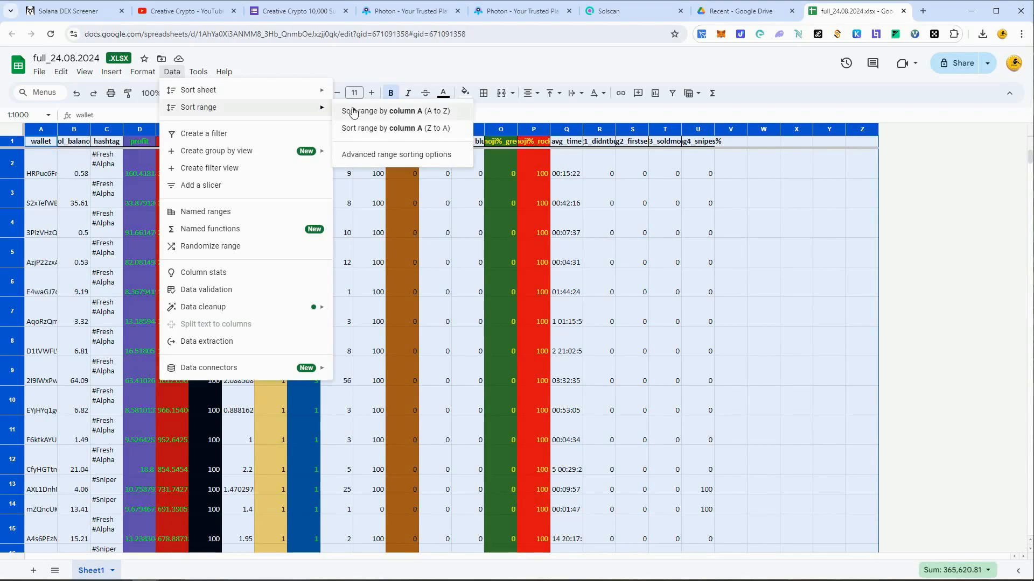
{"action": "left_click", "coordinate": [400, 164]}
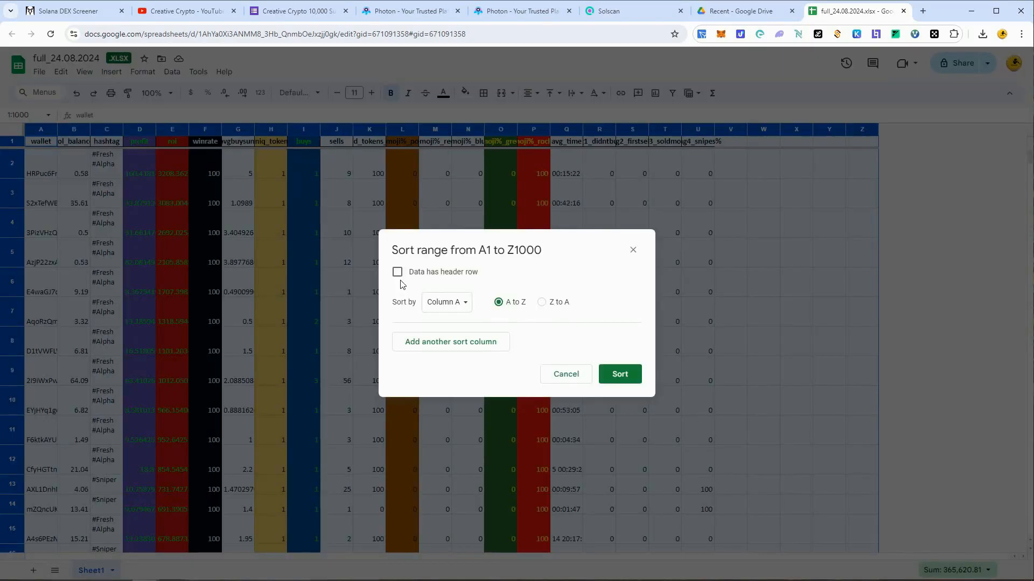
{"action": "left_click", "coordinate": [398, 273]}
{"action": "left_click", "coordinate": [457, 303]}
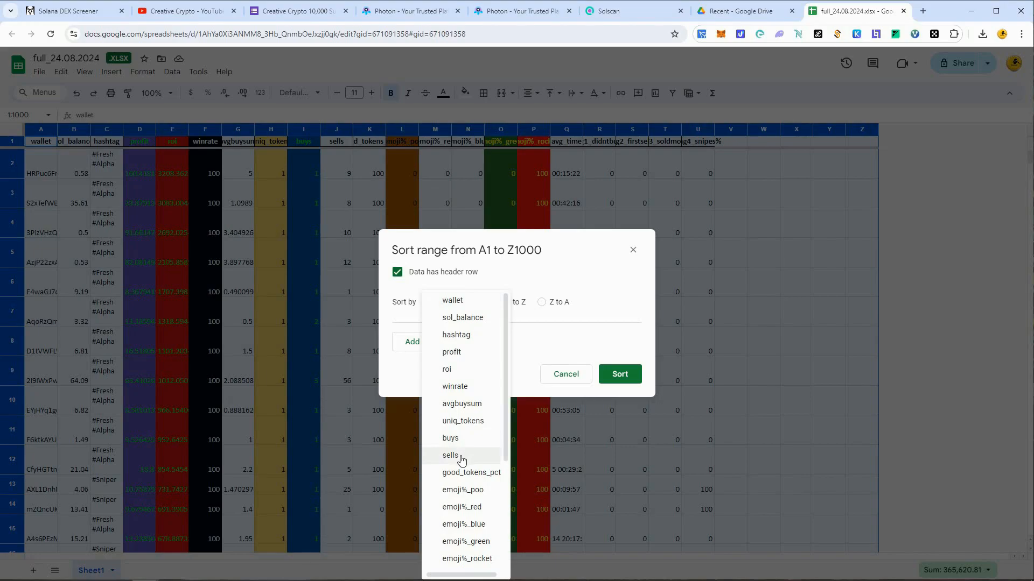
{"action": "left_click", "coordinate": [462, 560]}
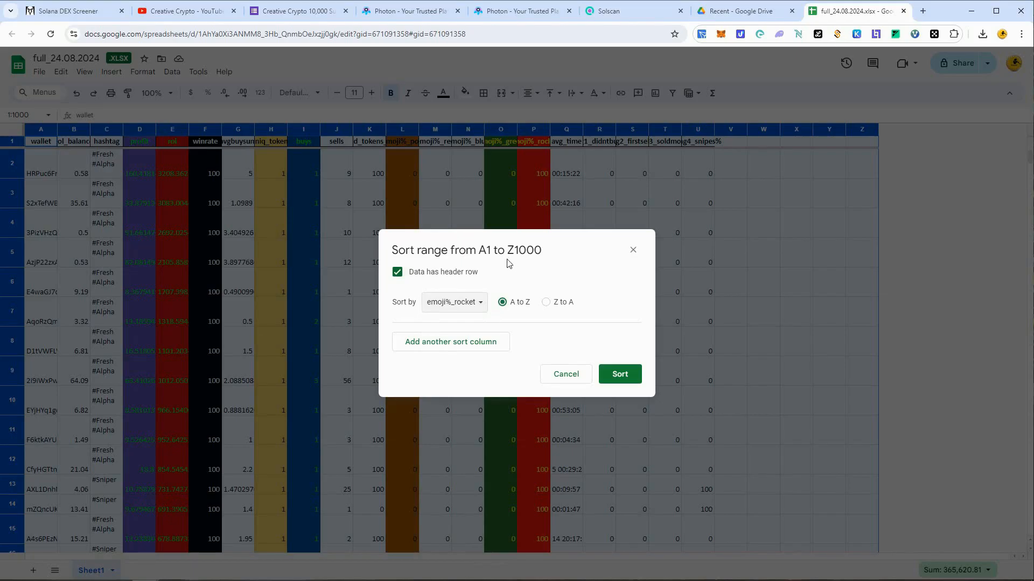
Add emoji%_green and winrate as the second and third sort columns
{"action": "left_click", "coordinate": [436, 343]}
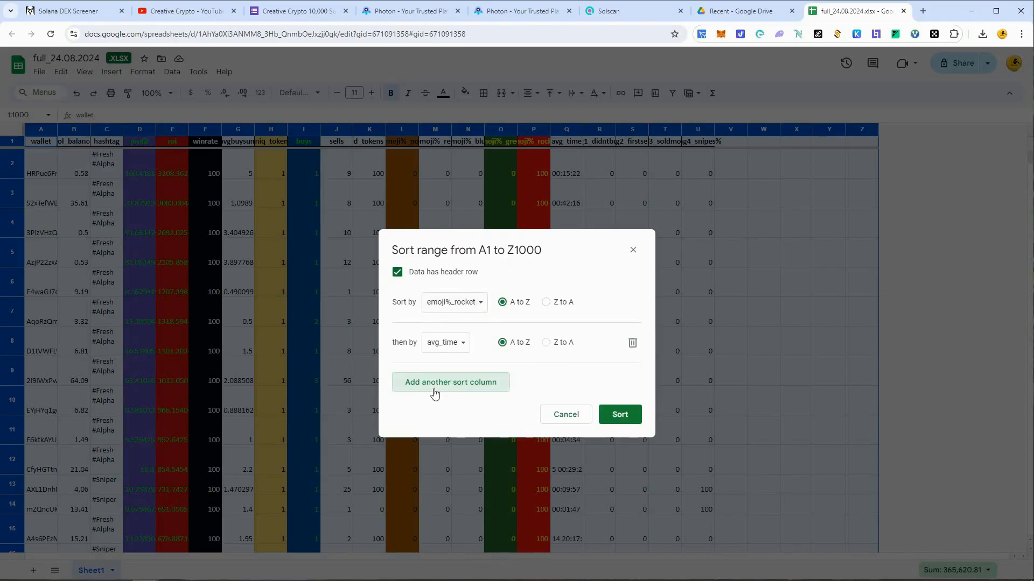
{"action": "left_click", "coordinate": [460, 345]}
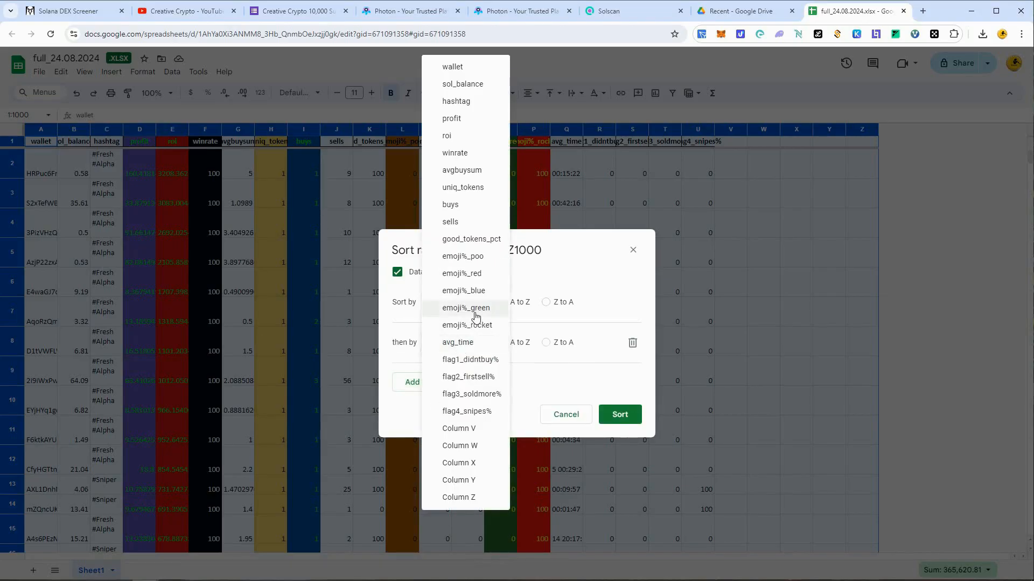
{"action": "left_click", "coordinate": [477, 312]}
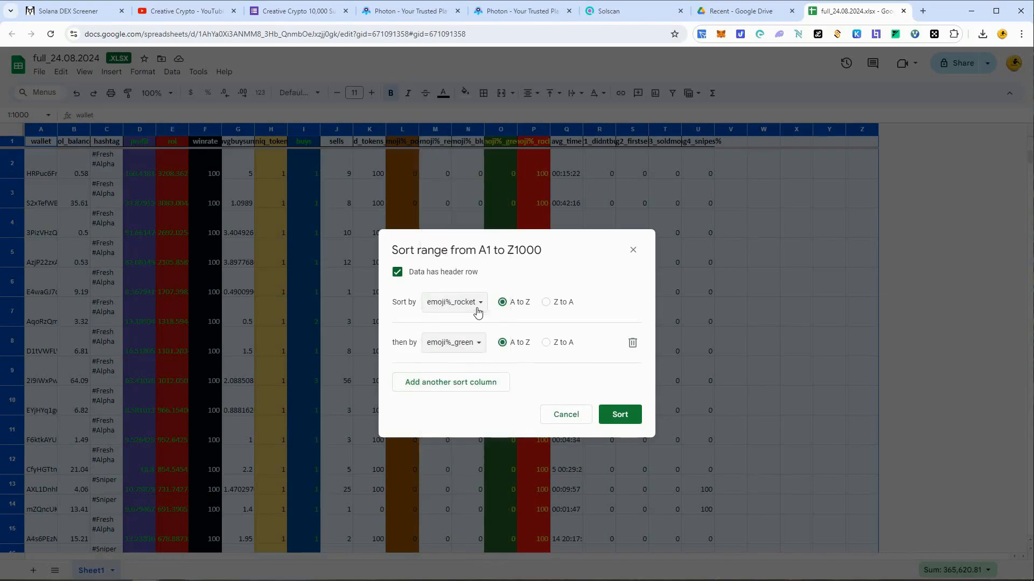
{"action": "left_click", "coordinate": [453, 383]}
{"action": "left_click", "coordinate": [457, 382]}
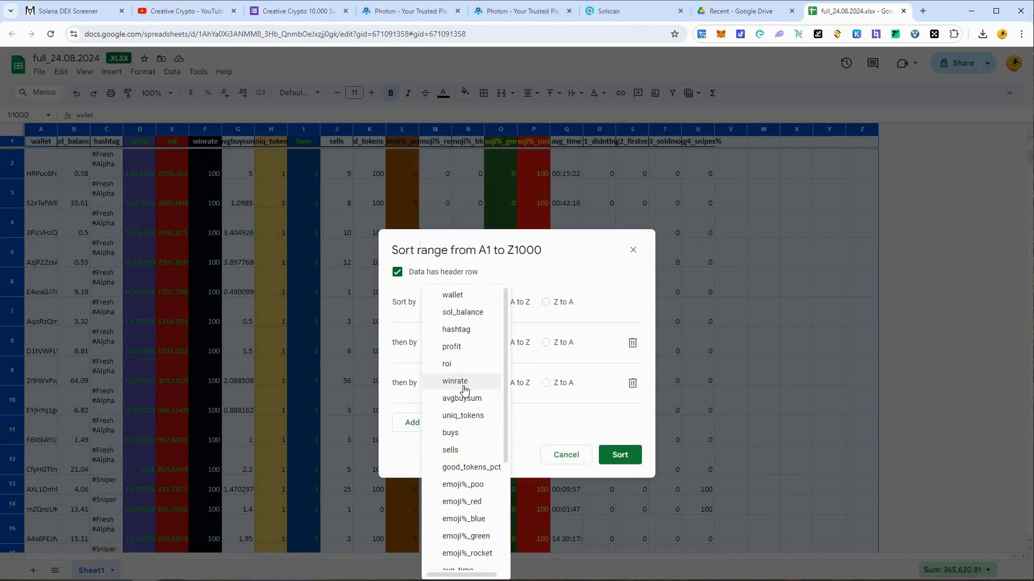
{"action": "left_click", "coordinate": [461, 385]}
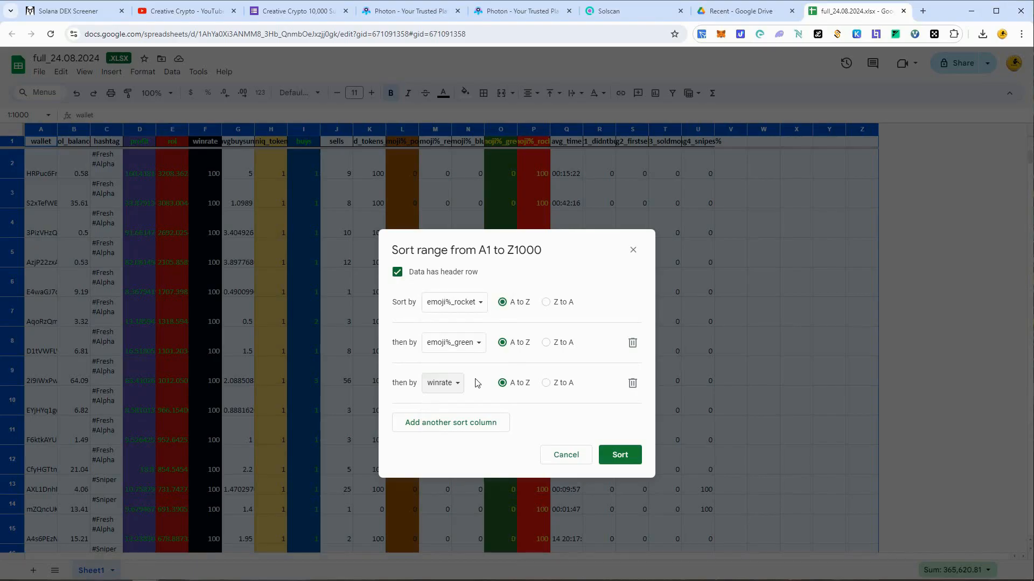
Add roi and profit as the fourth and fifth sort columns
{"action": "left_click", "coordinate": [463, 422]}
{"action": "left_click", "coordinate": [462, 392]}
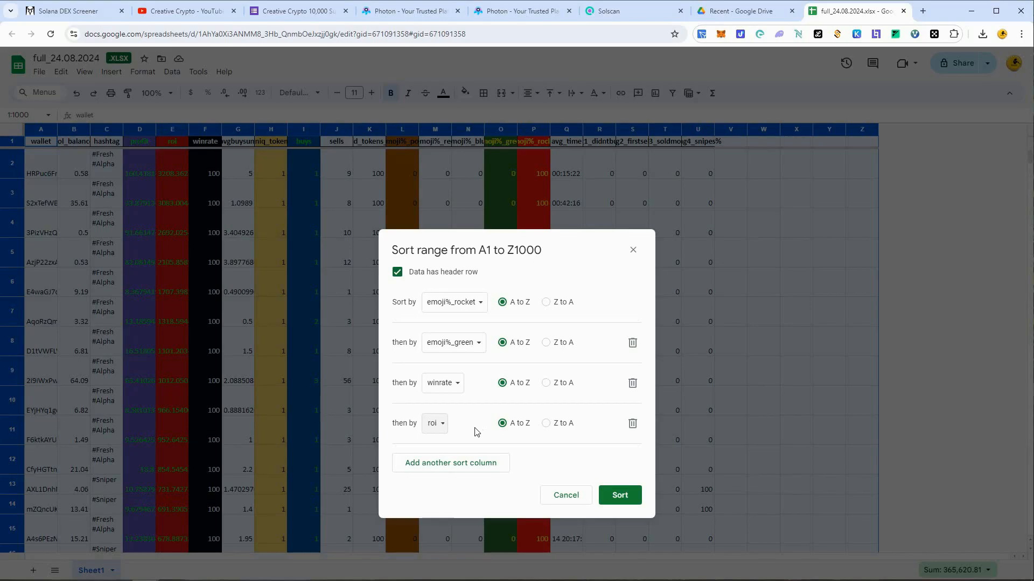
{"action": "left_click", "coordinate": [455, 466]}
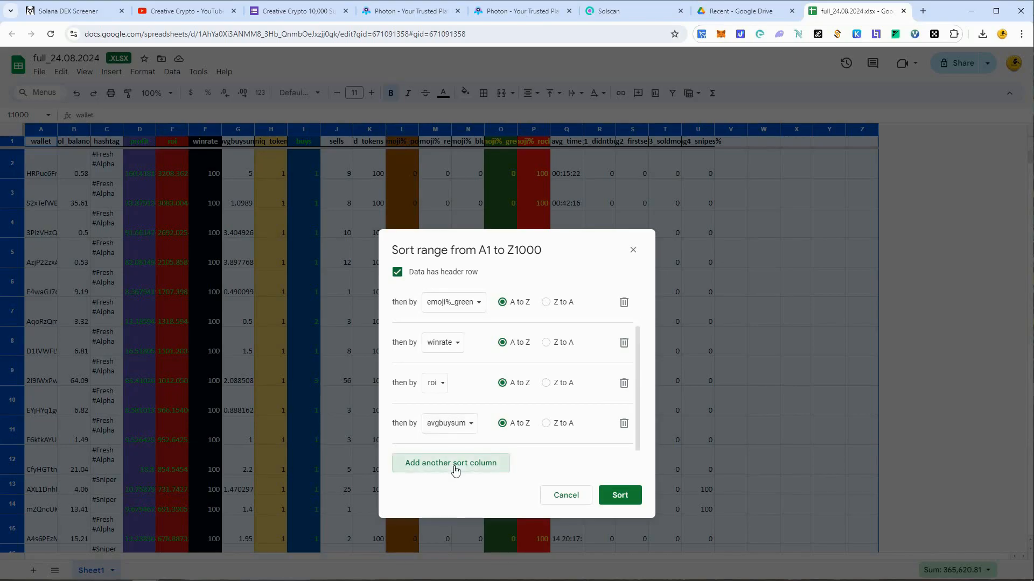
{"action": "left_click", "coordinate": [473, 424]}
{"action": "left_click", "coordinate": [476, 372]}
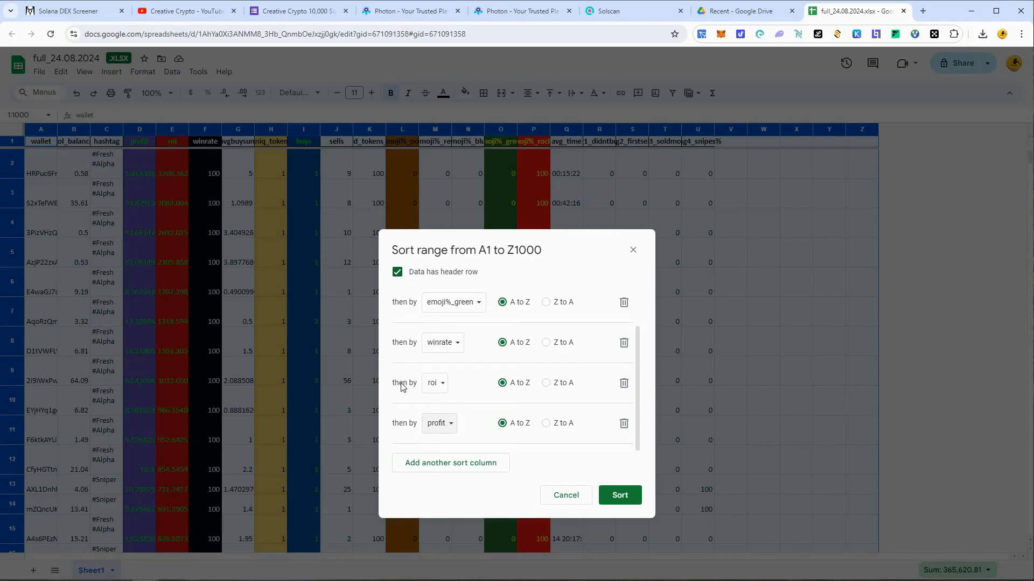
Add buys and uniq_tokens as the sixth and seventh sort columns
{"action": "left_click", "coordinate": [436, 476]}
{"action": "left_click", "coordinate": [452, 428]}
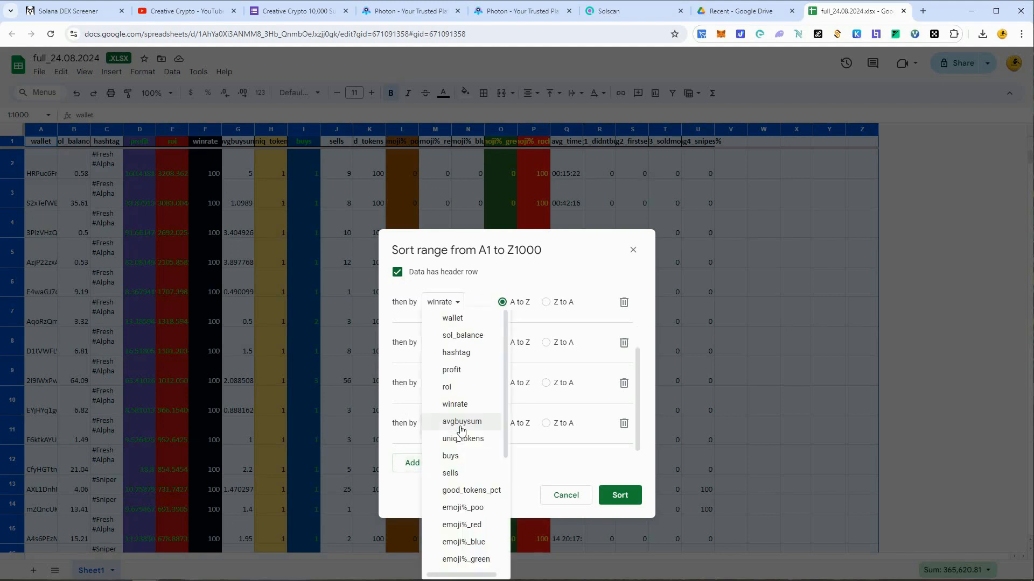
{"action": "left_click", "coordinate": [460, 455]}
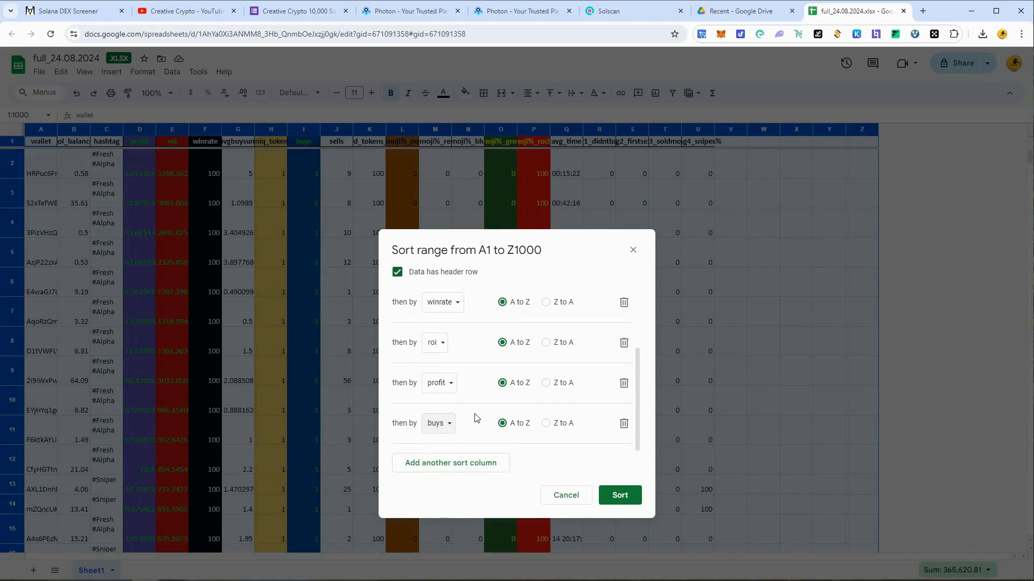
{"action": "left_click", "coordinate": [447, 463]}
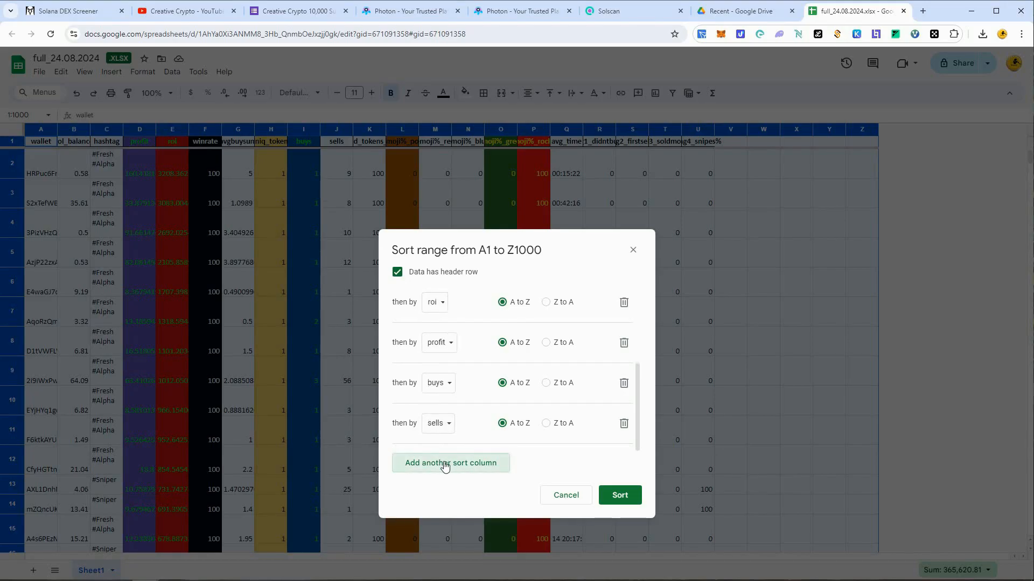
{"action": "left_click", "coordinate": [449, 423]}
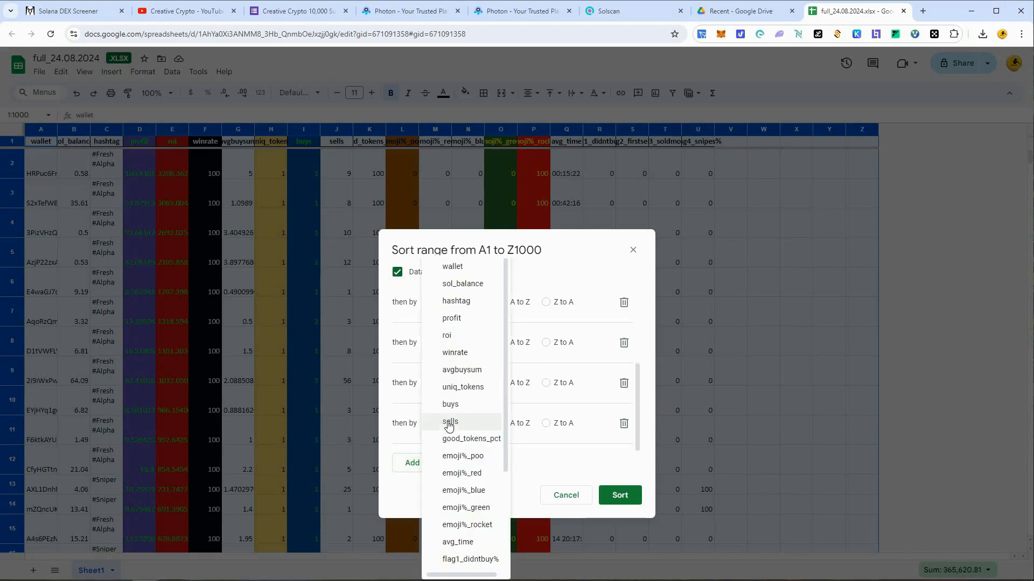
{"action": "left_click", "coordinate": [459, 391]}
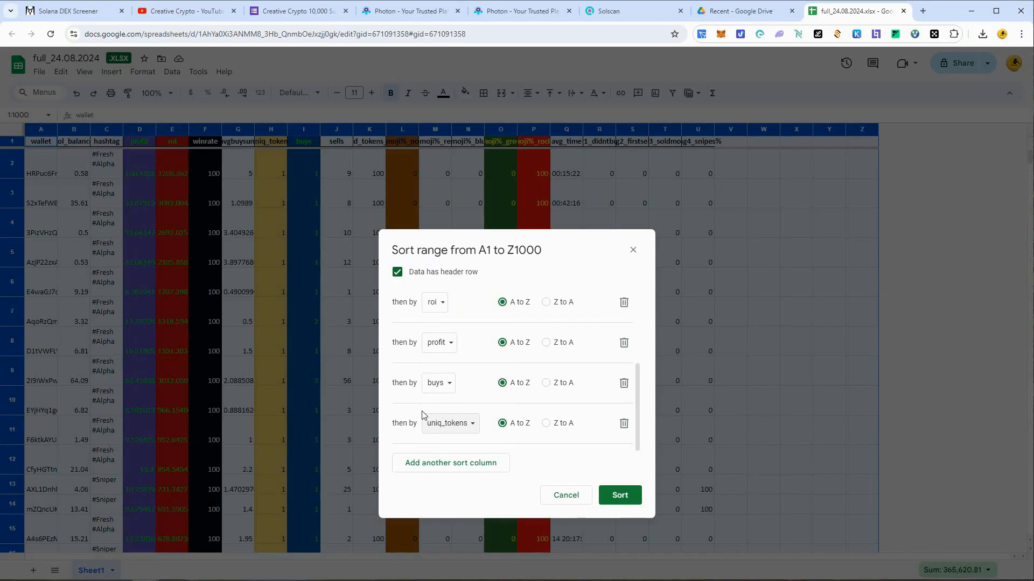
Add emoji%_poo and sol_balance as the last two sort columns
{"action": "left_click", "coordinate": [473, 420]}
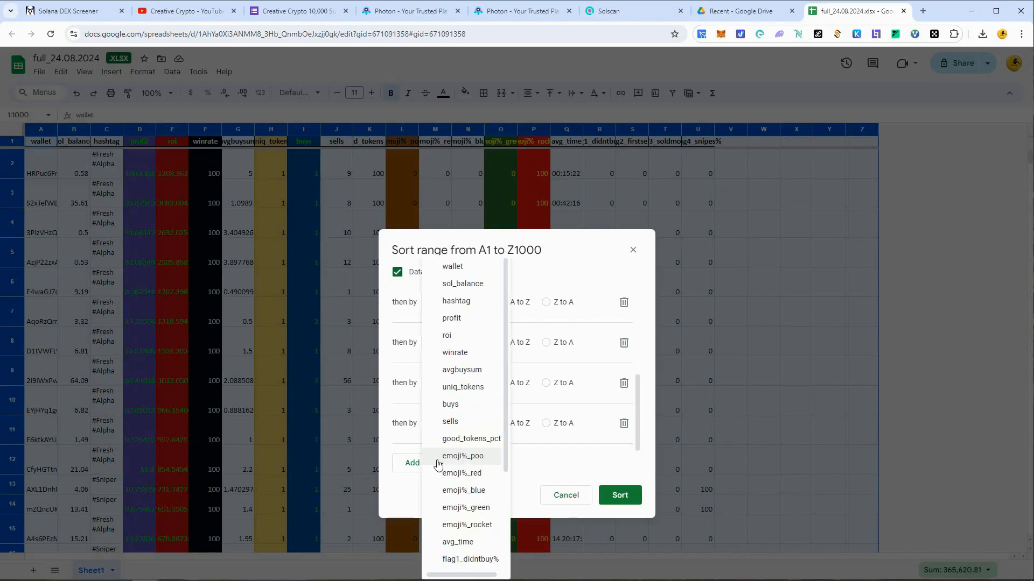
{"action": "left_click", "coordinate": [486, 459]}
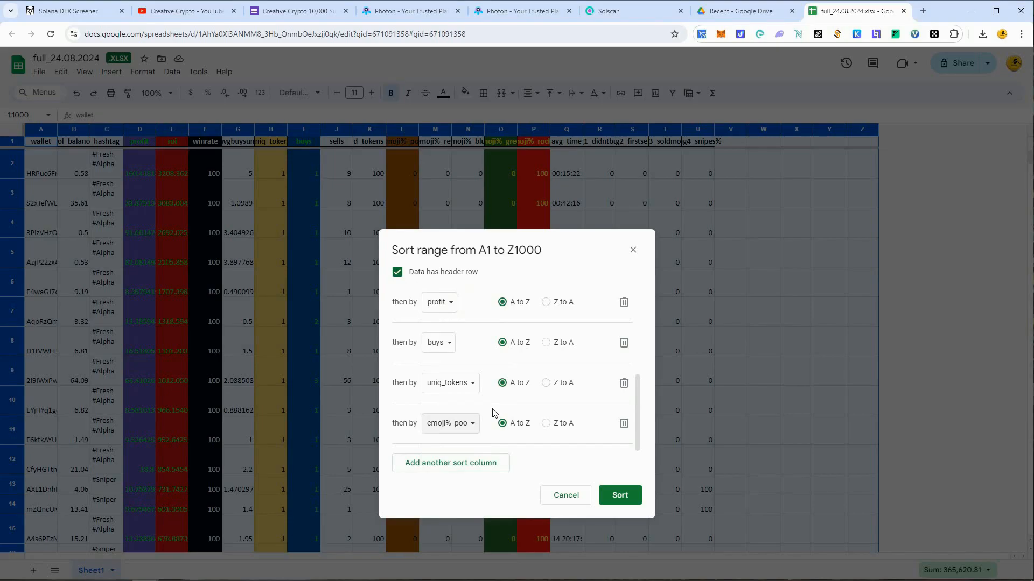
{"action": "left_click", "coordinate": [451, 463]}
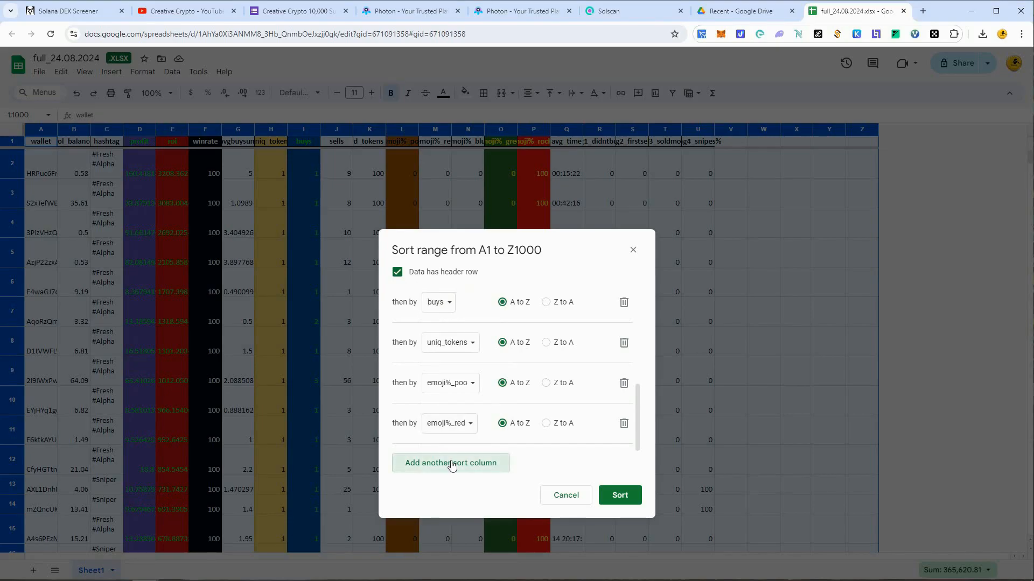
{"action": "left_click", "coordinate": [468, 424]}
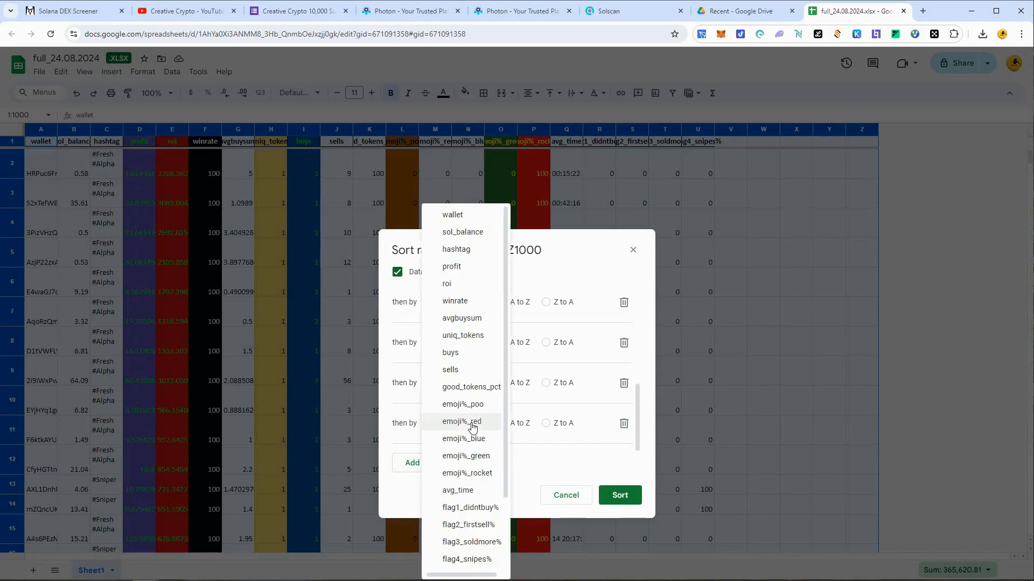
{"action": "left_click", "coordinate": [469, 233]}
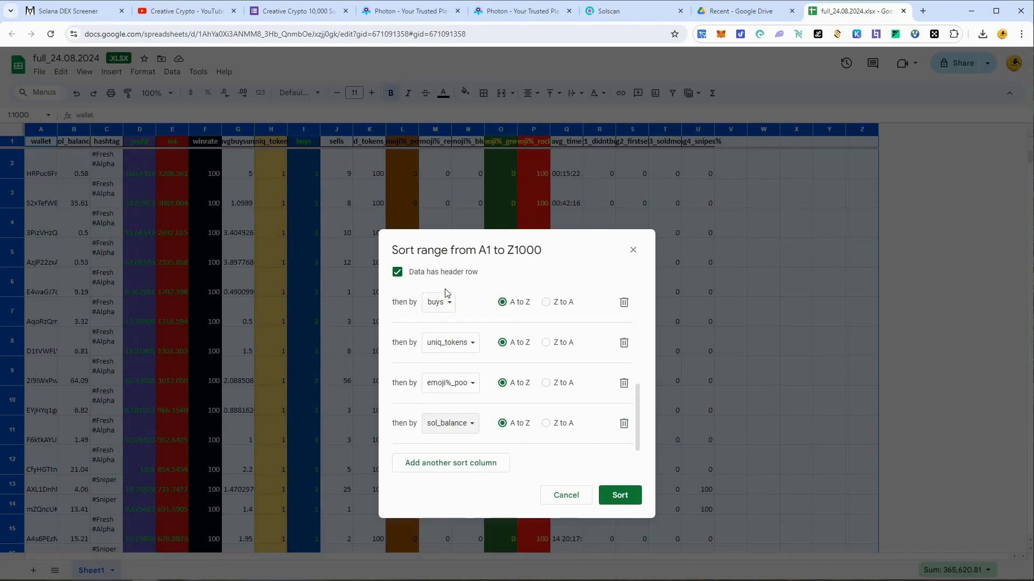
Set the sort order to Z to A for emoji%_rocket, emoji%_green, winrate, roi and profit
{"action": "scroll", "coordinate": [491, 435], "scroll_direction": "up", "scroll_amount": 5}
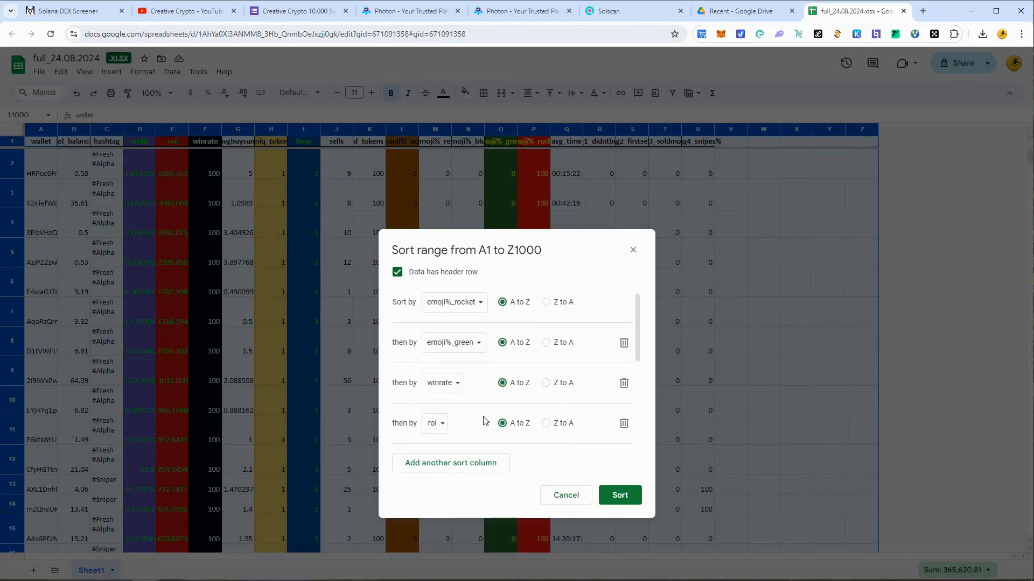
{"action": "left_click", "coordinate": [547, 303]}
{"action": "left_click", "coordinate": [547, 343]}
{"action": "left_click", "coordinate": [545, 383]}
{"action": "scroll", "coordinate": [547, 387], "scroll_direction": "down", "scroll_amount": 1}
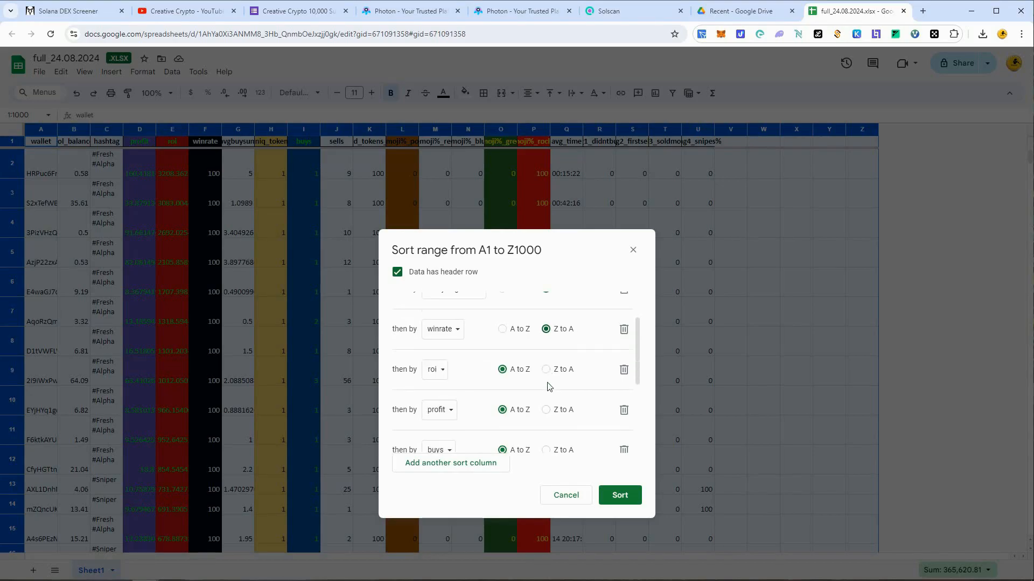
{"action": "left_click", "coordinate": [546, 369]}
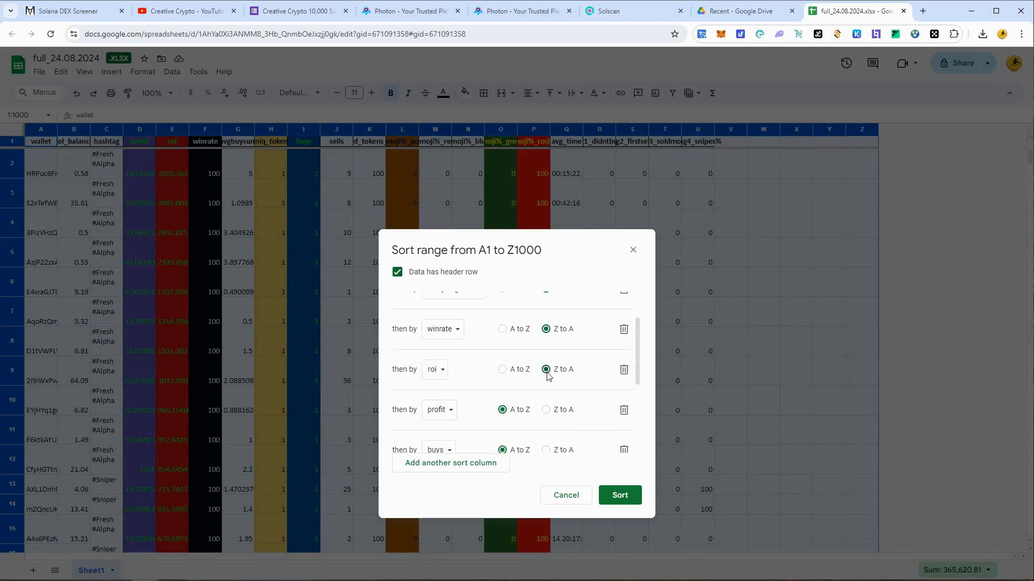
{"action": "left_click", "coordinate": [546, 410]}
Set the sort order to Z to A for buys, uniq_tokens and sol_balance, keeping emoji%_poo on A to Z
{"action": "scroll", "coordinate": [564, 398], "scroll_direction": "down", "scroll_amount": 2}
{"action": "left_click", "coordinate": [546, 342]}
{"action": "scroll", "coordinate": [546, 345], "scroll_direction": "down", "scroll_amount": 1}
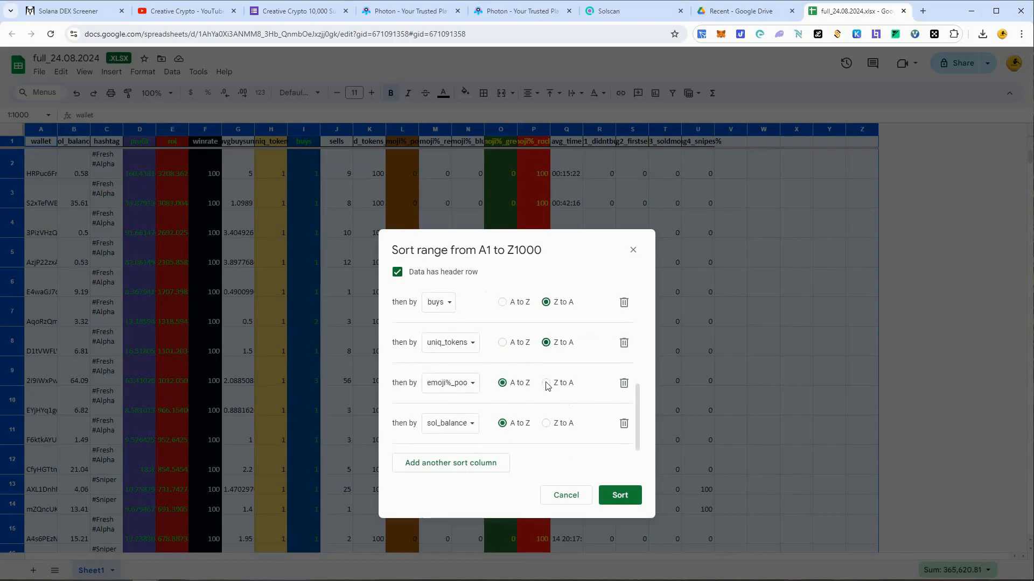
{"action": "left_click", "coordinate": [546, 344]}
{"action": "left_click", "coordinate": [547, 423]}
Review the order of all sort columns and apply the sort to A1:Z1000
{"action": "scroll", "coordinate": [545, 362], "scroll_direction": "up", "scroll_amount": 5}
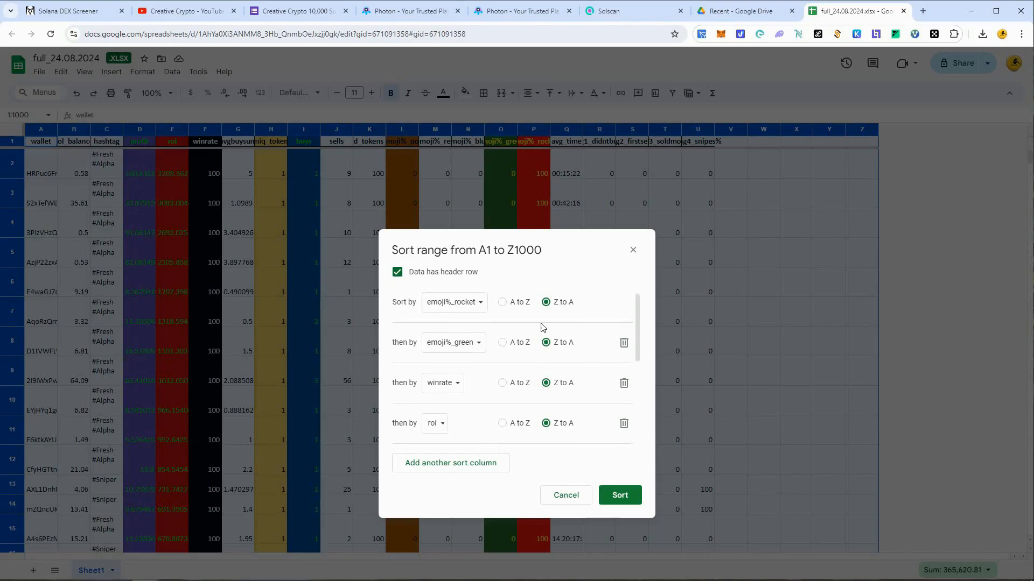
{"action": "scroll", "coordinate": [545, 398], "scroll_direction": "down", "scroll_amount": 5}
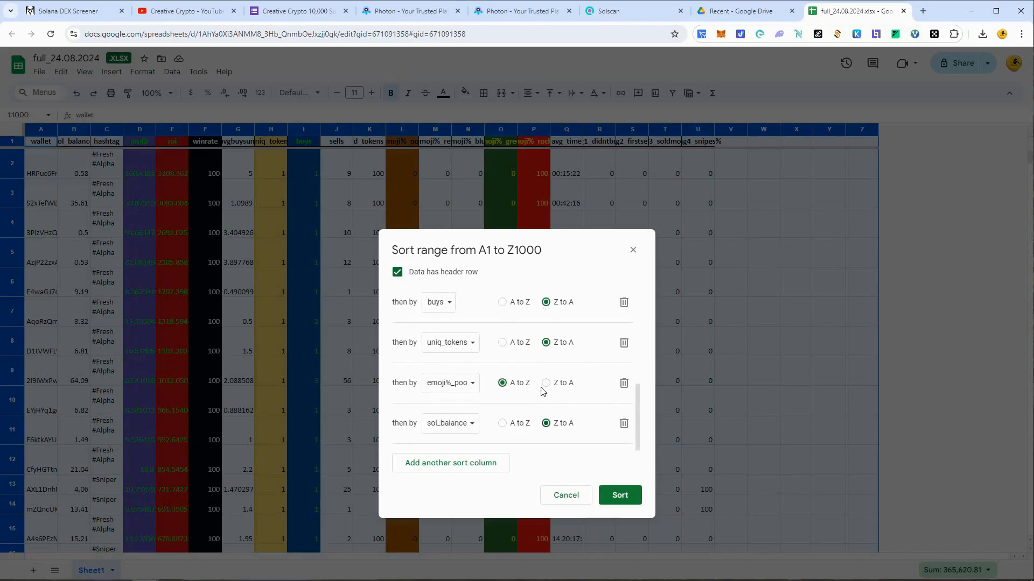
{"action": "scroll", "coordinate": [519, 392], "scroll_direction": "up", "scroll_amount": 5}
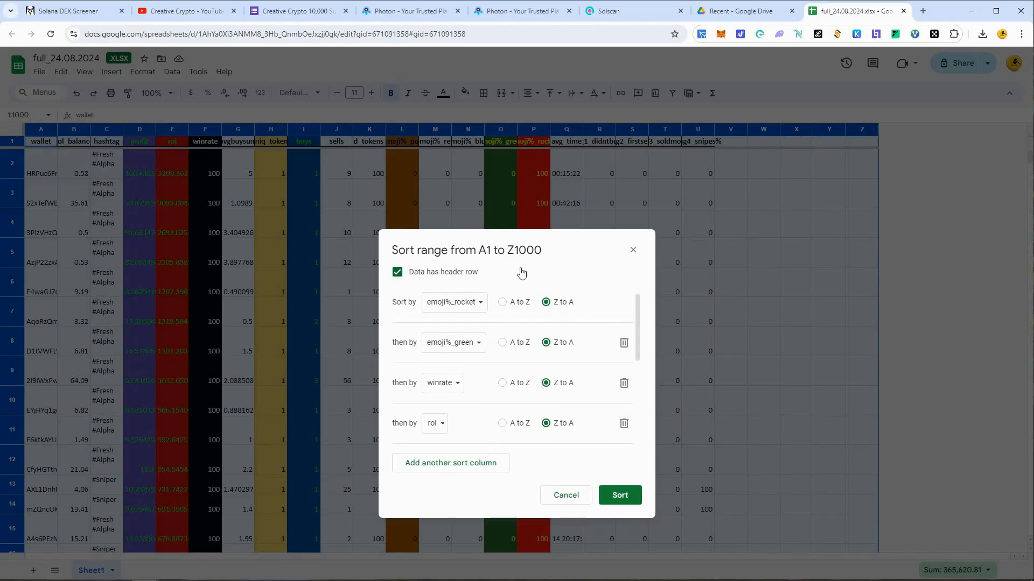
{"action": "left_click", "coordinate": [615, 498]}
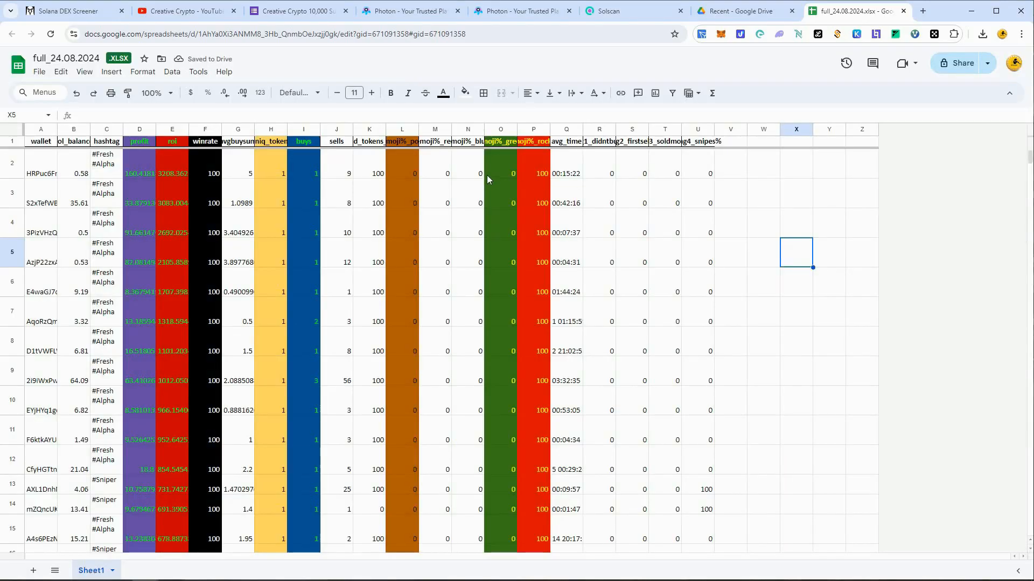
Examine how the wallets are ordered down the emoji%_rocket column (P)
{"action": "left_click", "coordinate": [532, 130]}
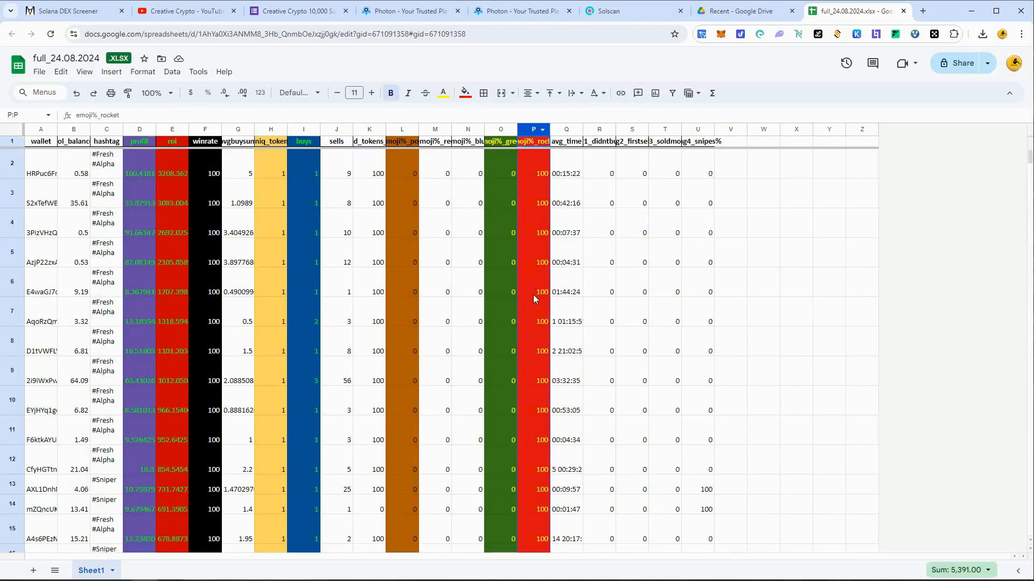
{"action": "left_click", "coordinate": [629, 275]}
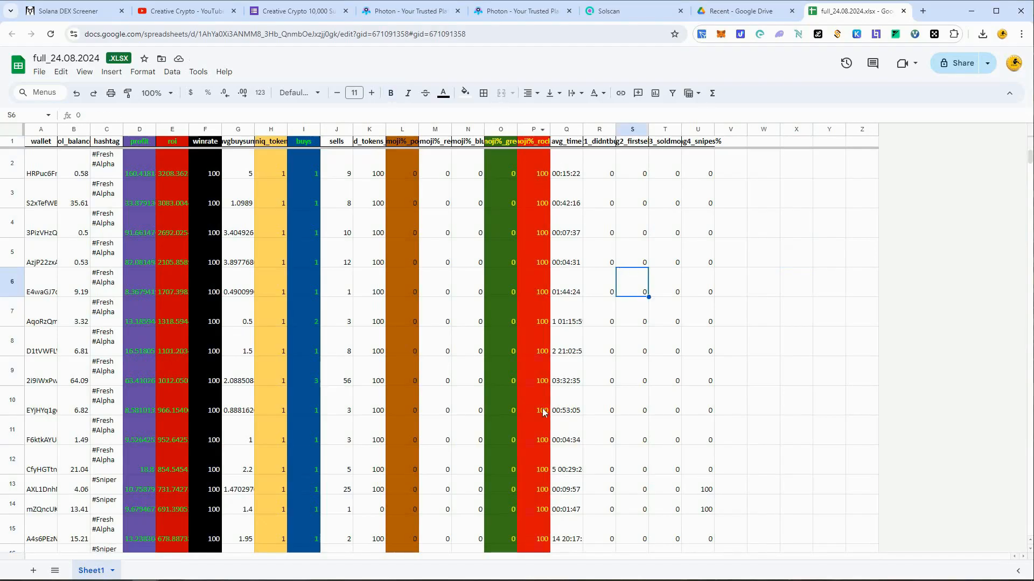
{"action": "scroll", "coordinate": [543, 413], "scroll_direction": "down", "scroll_amount": 20}
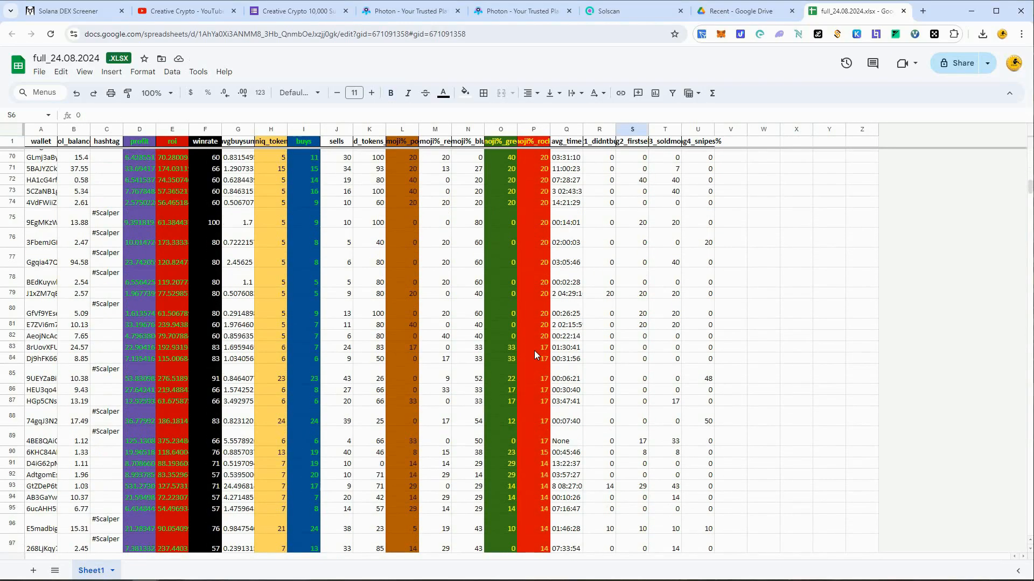
Review the lower emoji%_rocket rows of the sorted wallet list and return to its first rows
{"action": "scroll", "coordinate": [534, 350], "scroll_direction": "down", "scroll_amount": 2}
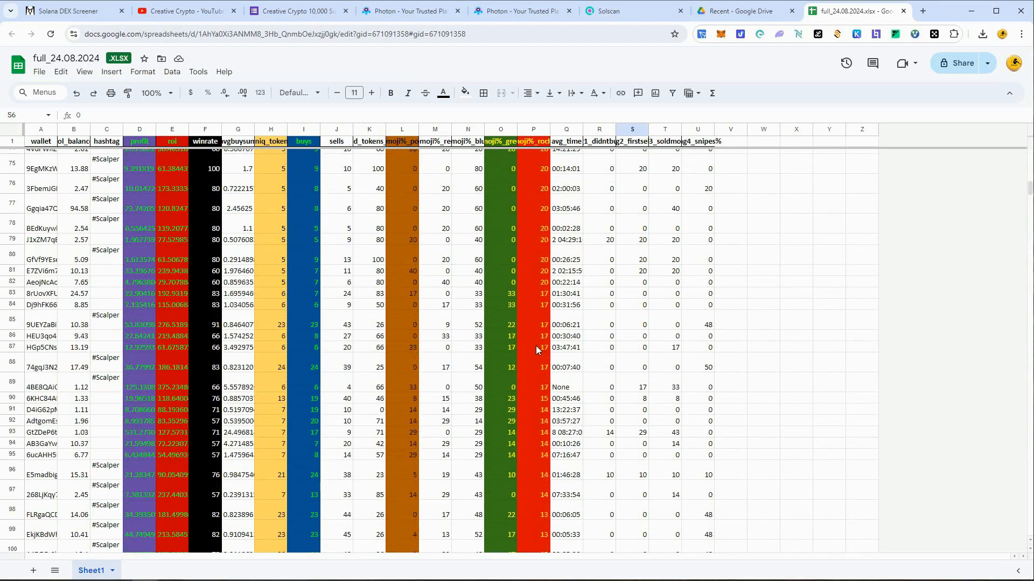
{"action": "scroll", "coordinate": [536, 350], "scroll_direction": "up", "scroll_amount": 15}
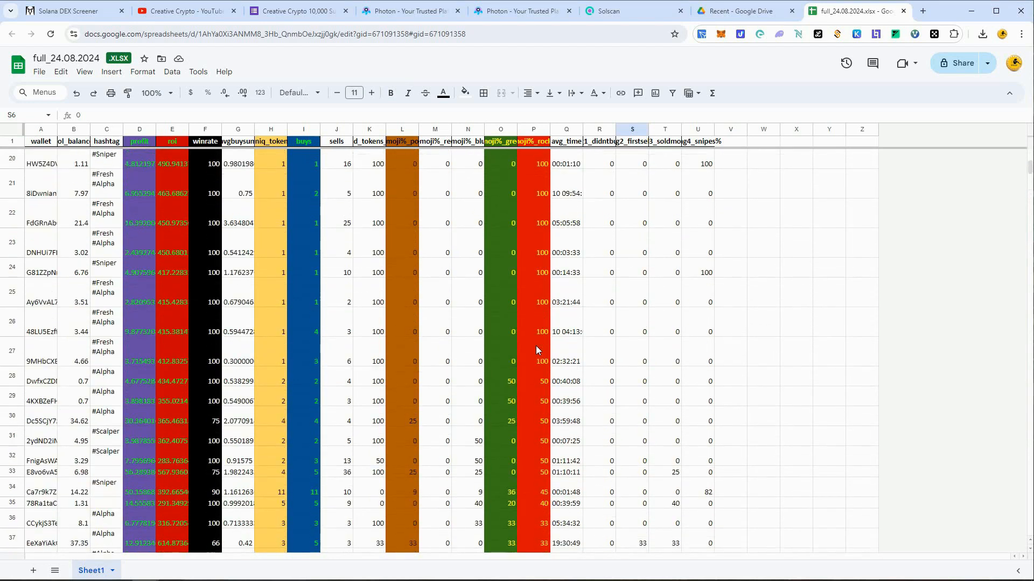
{"action": "scroll", "coordinate": [537, 350], "scroll_direction": "up", "scroll_amount": 9}
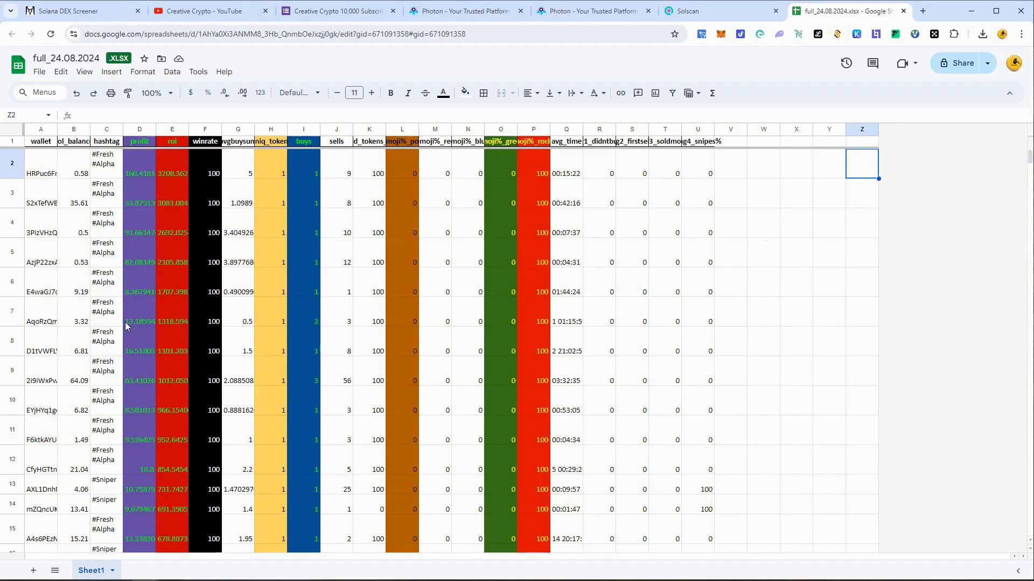
Switch to DEX Screener and show the Top Traders of the Angry Cat (ACAT/SOL) pair
{"action": "left_click", "coordinate": [67, 11]}
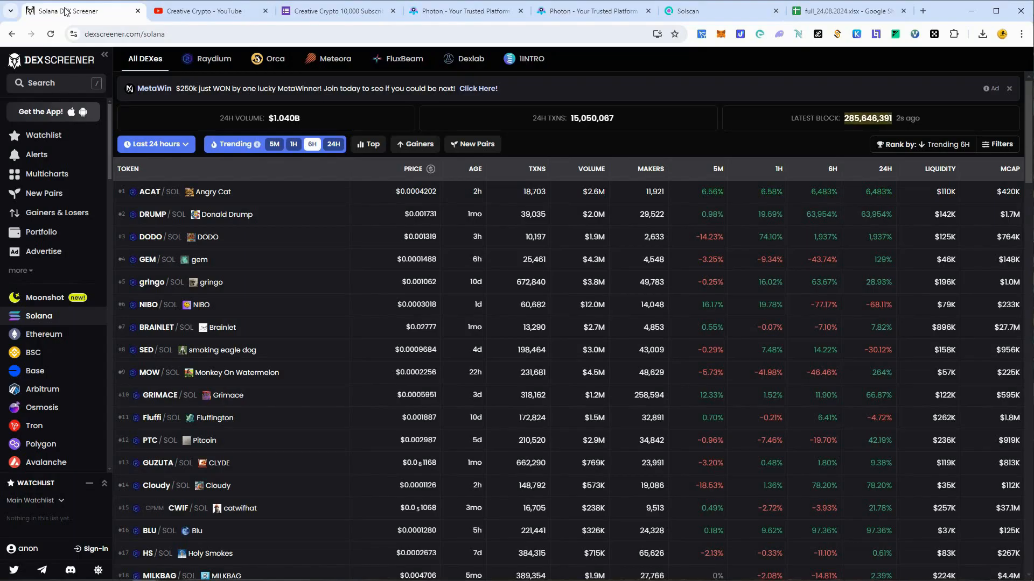
{"action": "left_click", "coordinate": [255, 195]}
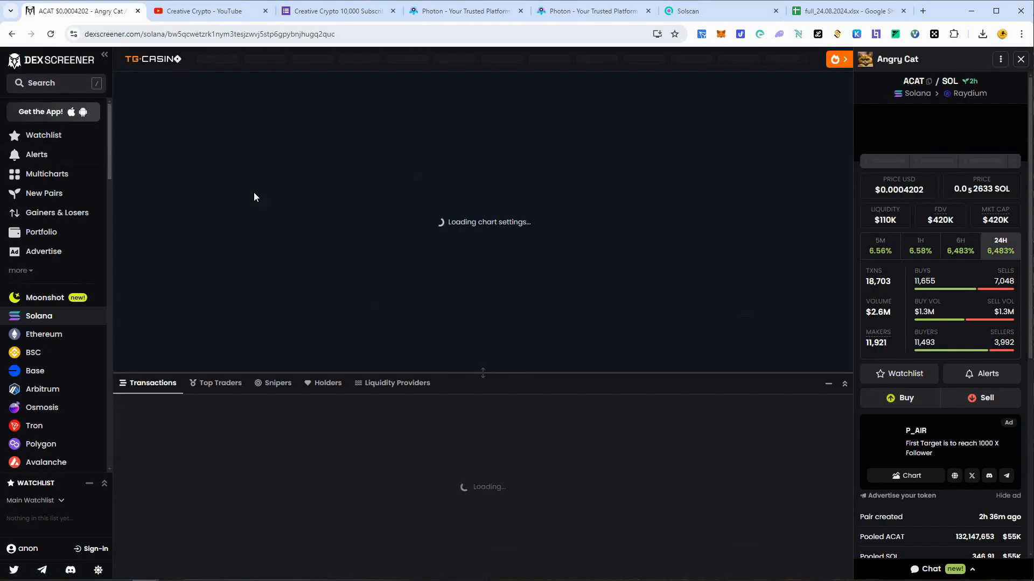
{"action": "left_click", "coordinate": [200, 385]}
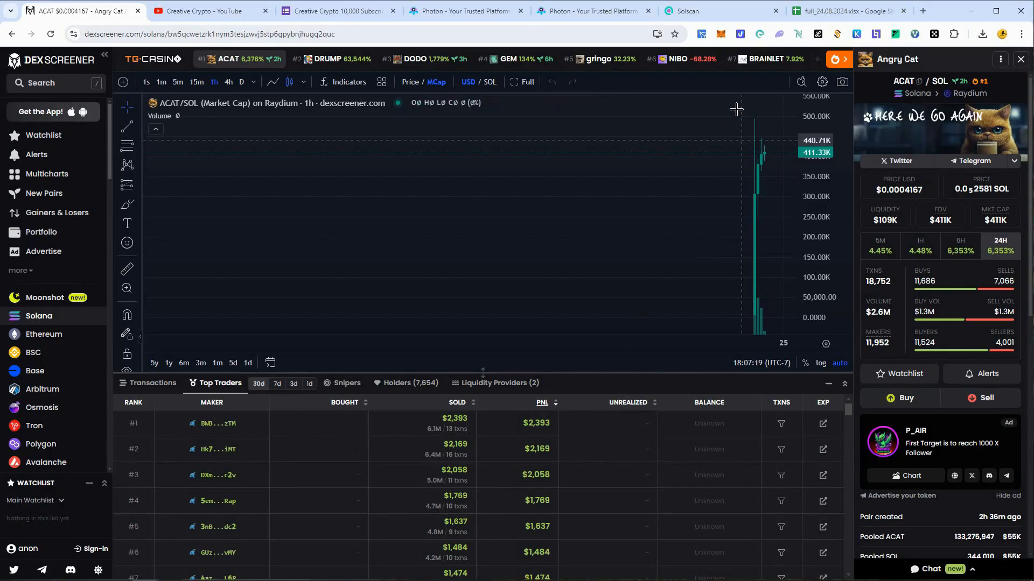
Return to the full_24.08.2024 spreadsheet and examine the uniq_tokens column around rows 20 to 40 for wallets that traded several tokens
{"action": "left_click", "coordinate": [819, 8]}
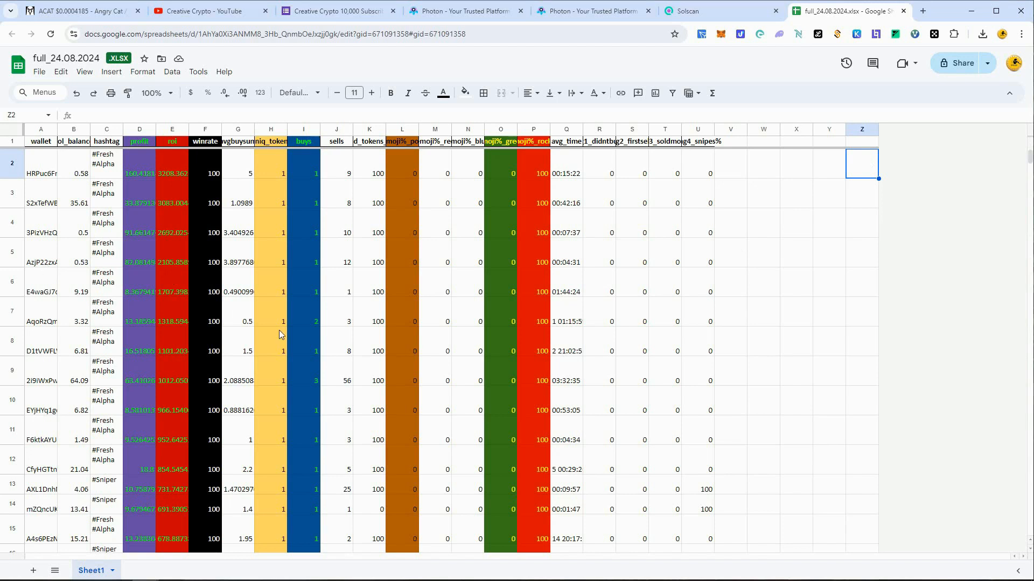
{"action": "scroll", "coordinate": [280, 335], "scroll_direction": "down", "scroll_amount": 6}
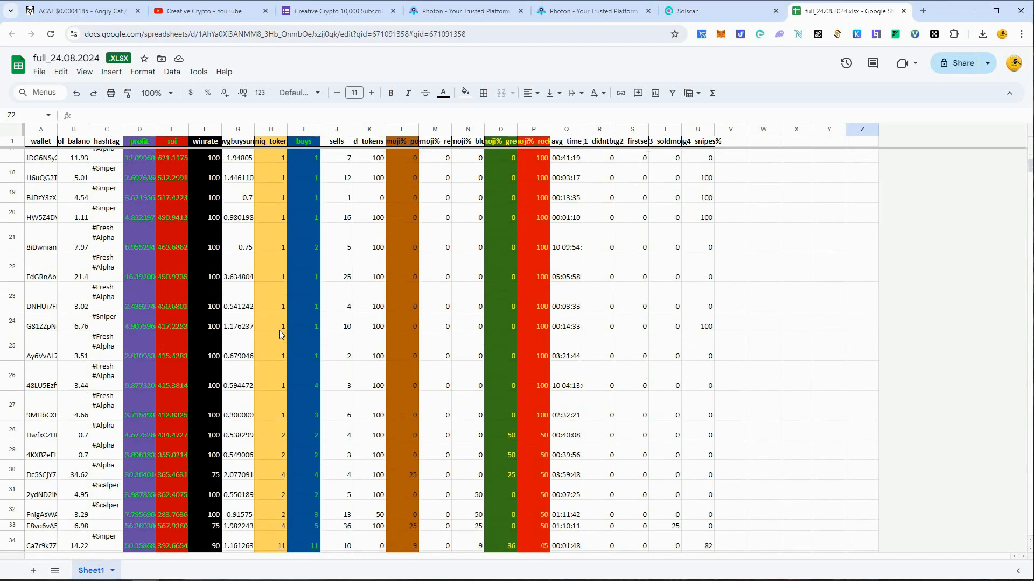
{"action": "left_click", "coordinate": [266, 129]}
{"action": "left_click", "coordinate": [270, 241]}
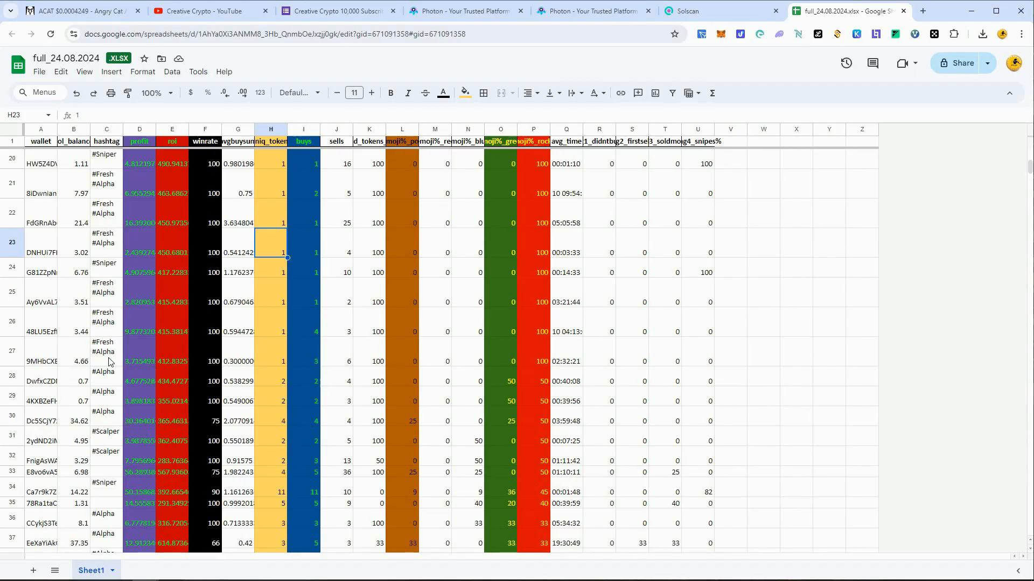
{"action": "scroll", "coordinate": [110, 362], "scroll_direction": "down", "scroll_amount": 1}
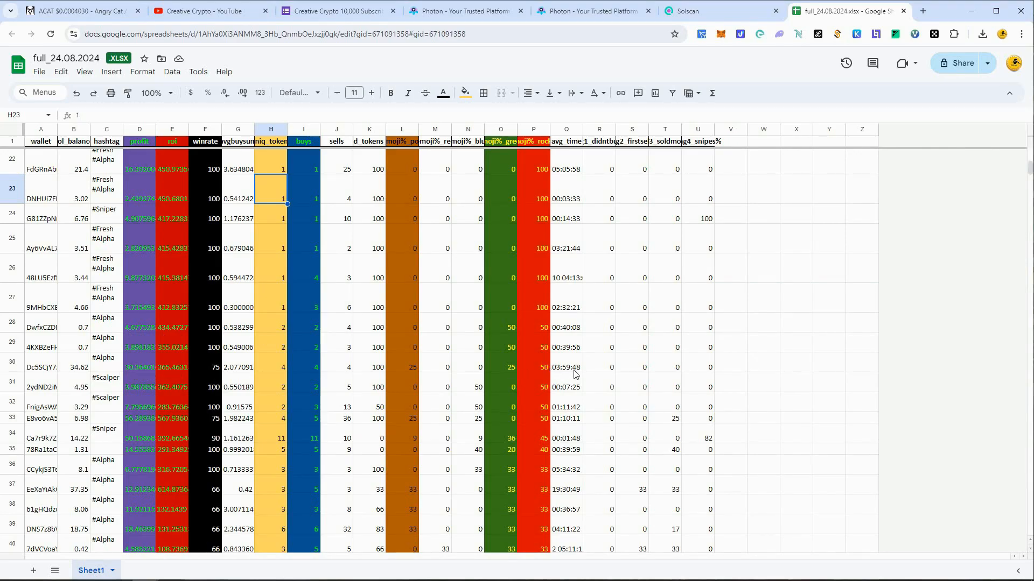
Copy the full wallet address from cell A30 of the #Alpha wallet and leave the cell unchanged
{"action": "left_click", "coordinate": [38, 370]}
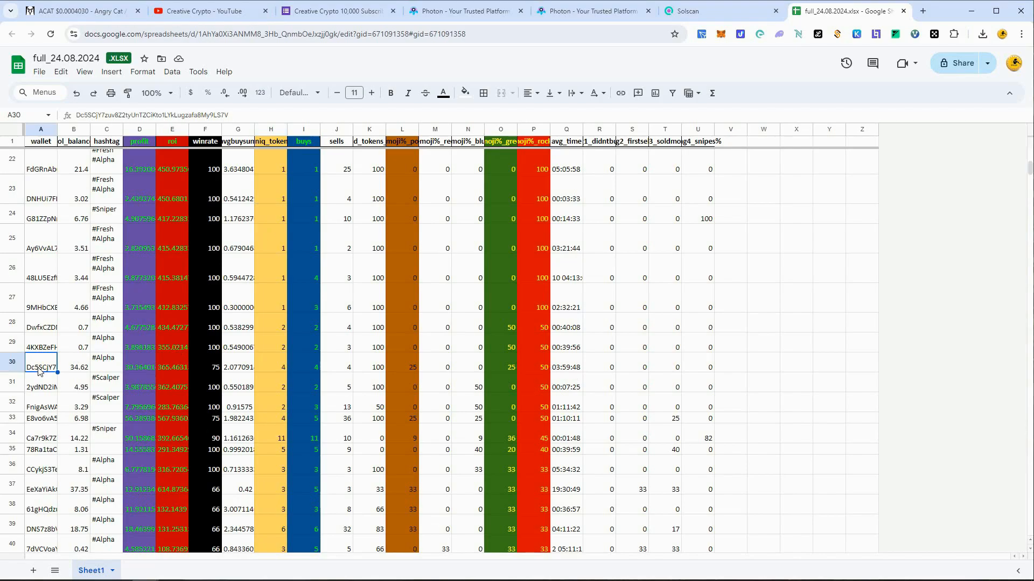
{"action": "triple_click", "coordinate": [178, 114]}
{"action": "right_click", "coordinate": [177, 114]}
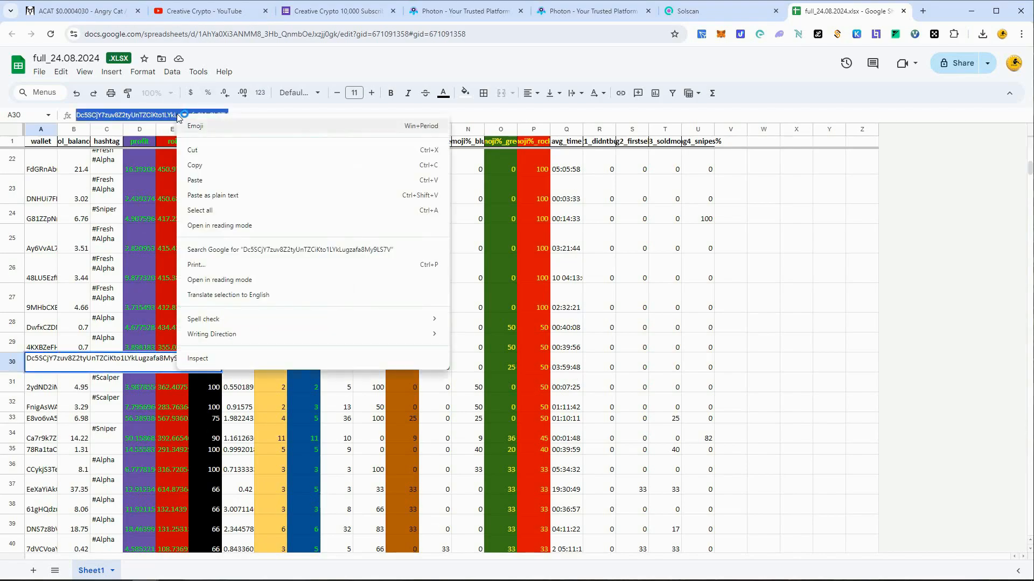
{"action": "left_click", "coordinate": [219, 163]}
{"action": "left_click", "coordinate": [950, 198]}
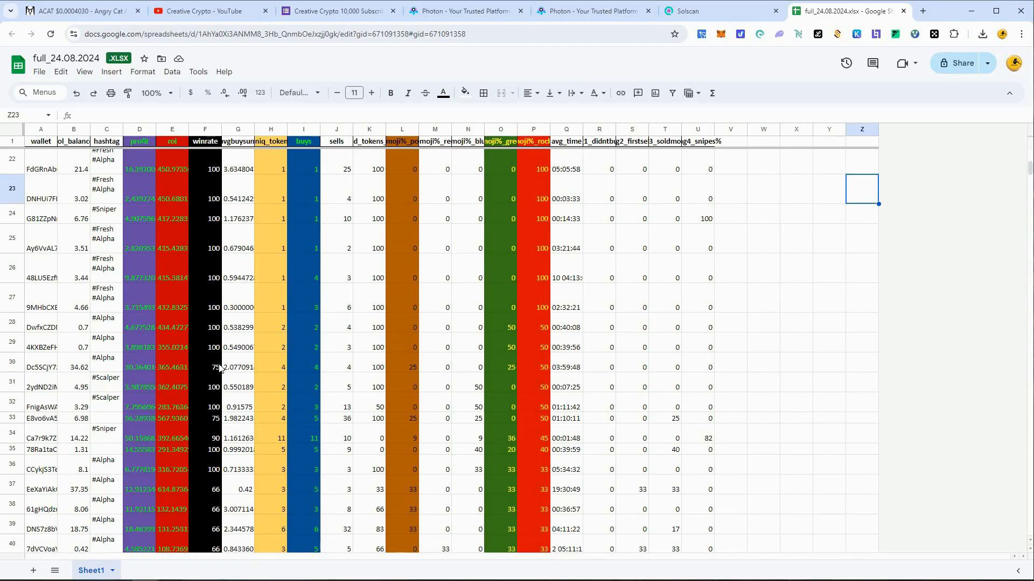
Switch to Telegram and send the copied wallet address to the Zelfiguru on Solana bot for a check
{"action": "key", "text": "alt+Tab"}
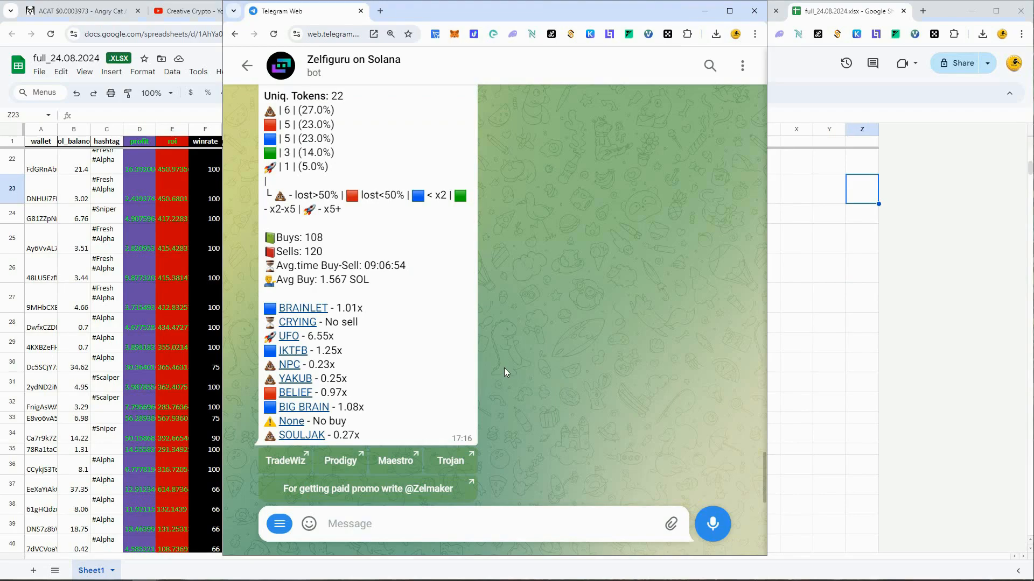
{"action": "double_click", "coordinate": [378, 334]}
{"action": "double_click", "coordinate": [379, 337]}
{"action": "key", "text": "ctrl+v"}
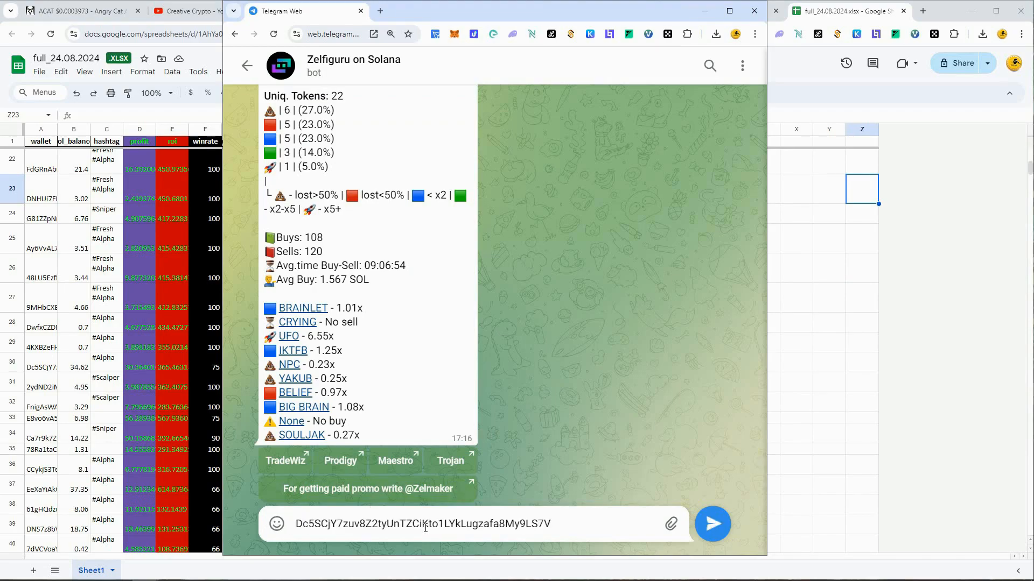
{"action": "key", "text": "Return"}
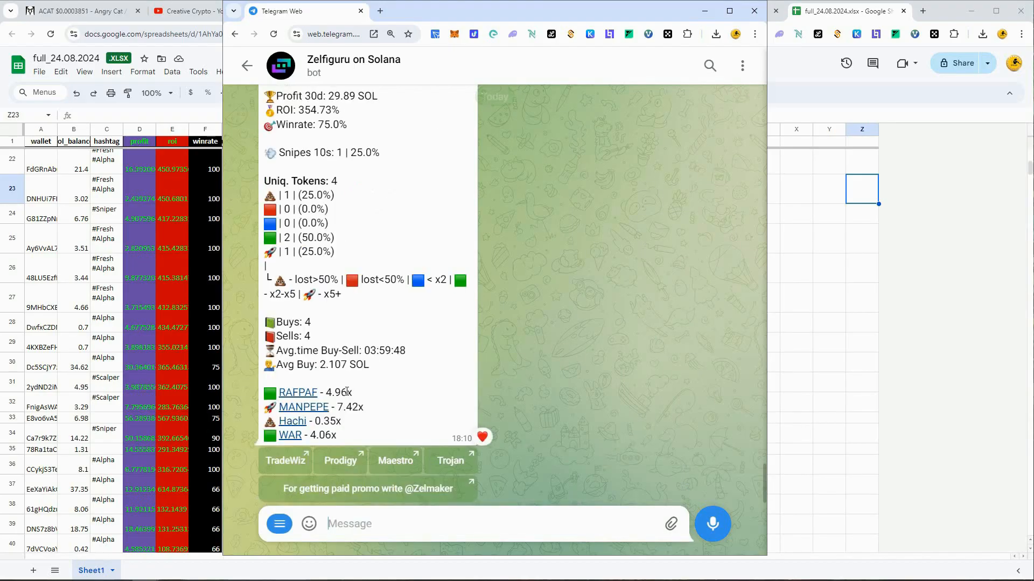
Examine the per-token multiples, average buy and buy counts in the bot's wallet report
{"action": "double_click", "coordinate": [327, 421]}
{"action": "left_click", "coordinate": [347, 426]}
{"action": "double_click", "coordinate": [329, 365]}
{"action": "left_click", "coordinate": [337, 310]}
Examine the Last 30d calendar and the daily profit figures in the bot's wallet report
{"action": "scroll", "coordinate": [337, 310], "scroll_direction": "up", "scroll_amount": 4}
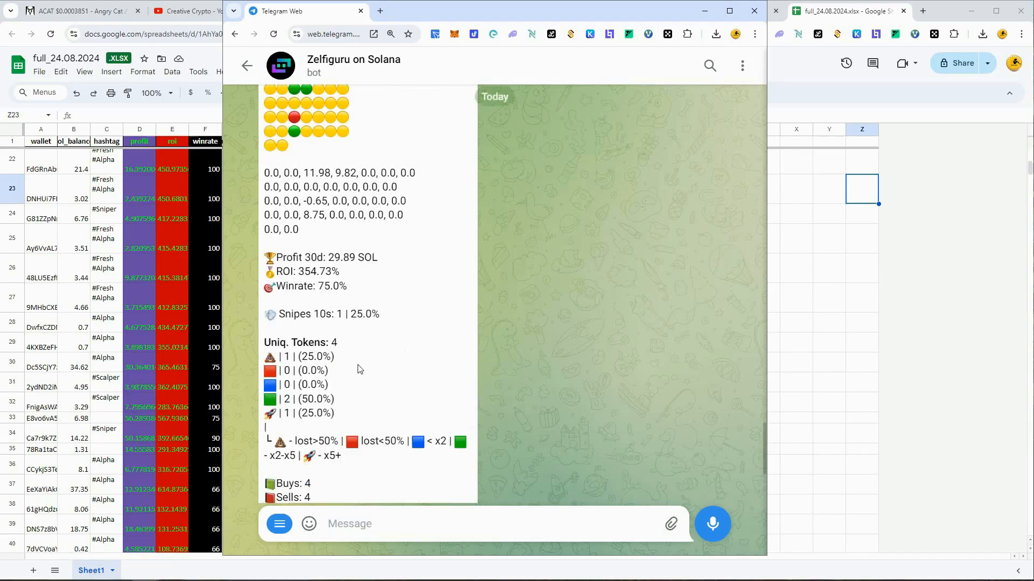
{"action": "scroll", "coordinate": [337, 309], "scroll_direction": "up", "scroll_amount": 1}
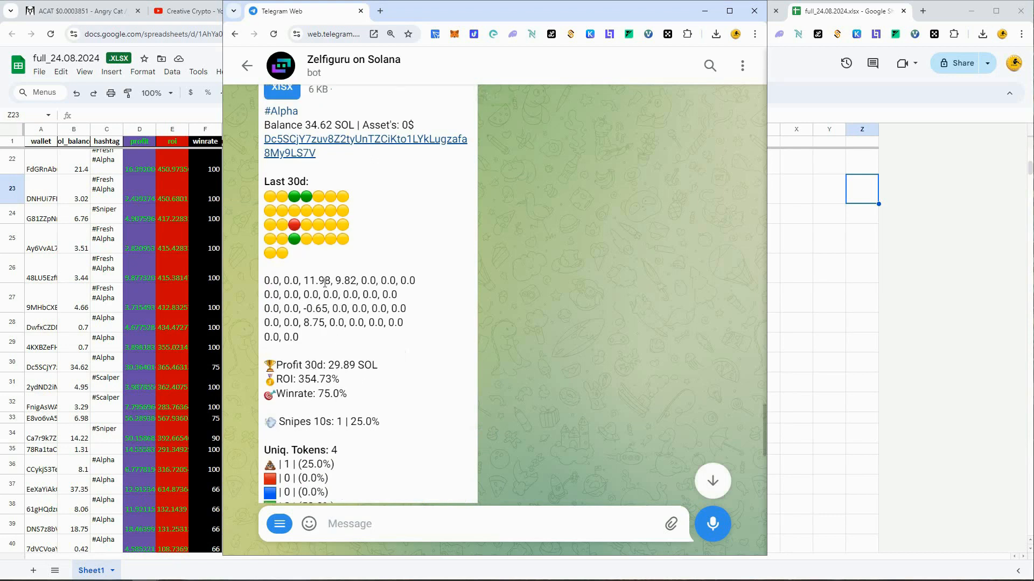
{"action": "left_click_drag", "start_coordinate": [356, 280], "coordinate": [301, 281]}
{"action": "left_click", "coordinate": [302, 280]}
{"action": "left_click_drag", "start_coordinate": [408, 296], "coordinate": [280, 296]}
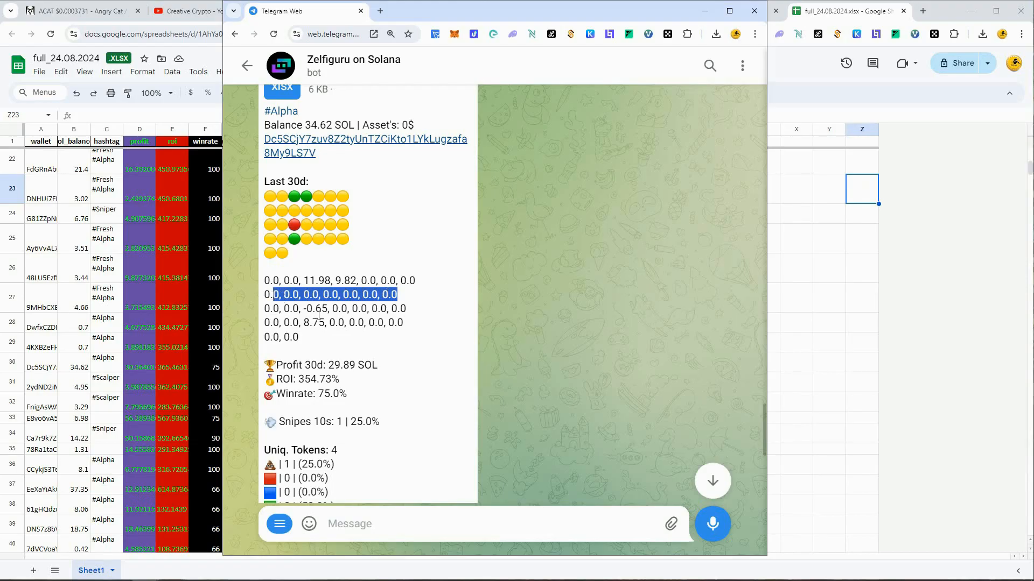
{"action": "mouse_move", "coordinate": [407, 308]}
{"action": "left_mouse_down"}
{"action": "mouse_move", "coordinate": [301, 308]}
{"action": "mouse_move", "coordinate": [294, 323]}
{"action": "mouse_move", "coordinate": [403, 322]}
{"action": "left_mouse_up"}
{"action": "left_click", "coordinate": [401, 321]}
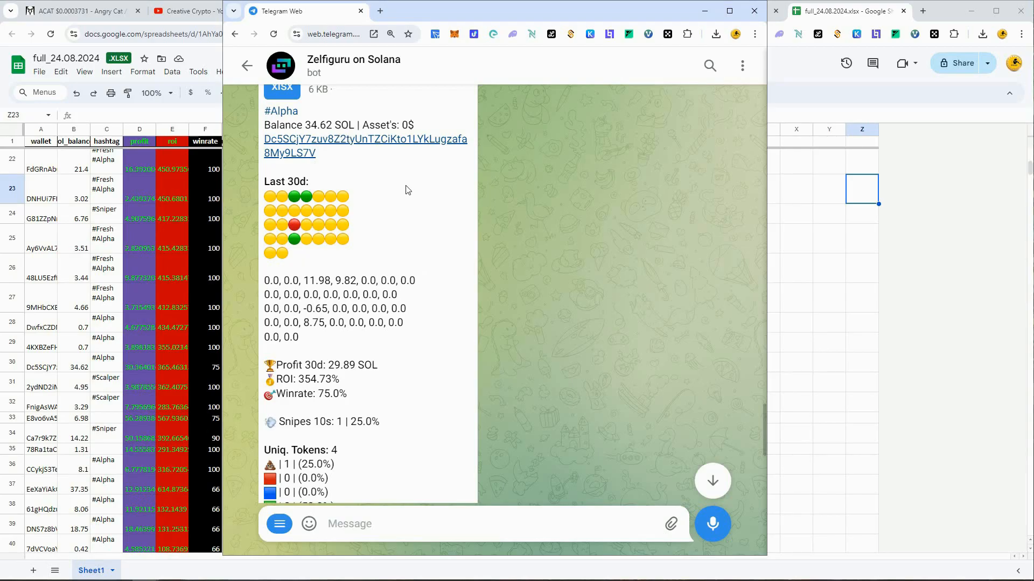
Copy the wallet address from the message sent to the Zelfiguru bot
{"action": "scroll", "coordinate": [407, 190], "scroll_direction": "up", "scroll_amount": 4}
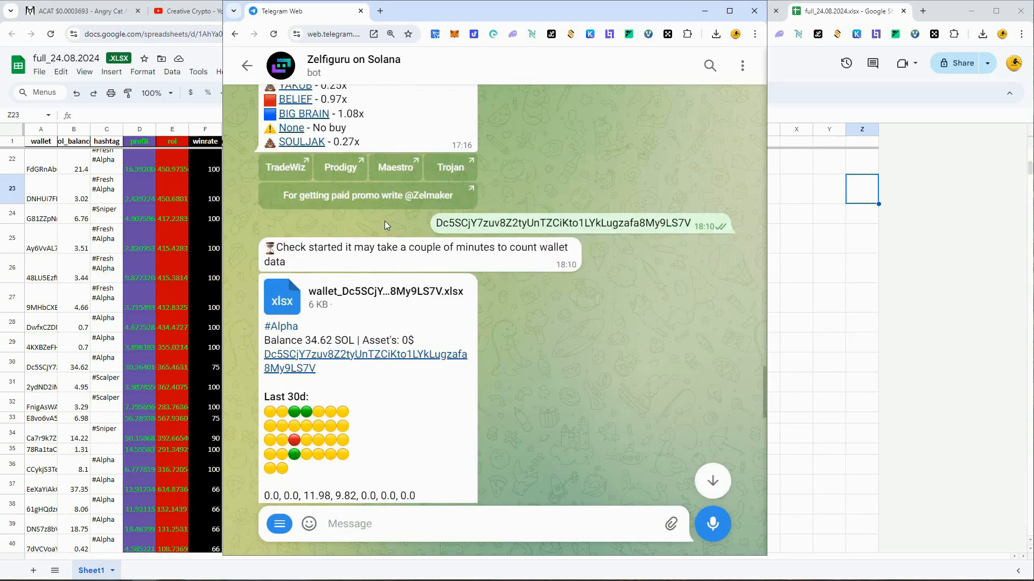
{"action": "double_click", "coordinate": [520, 223]}
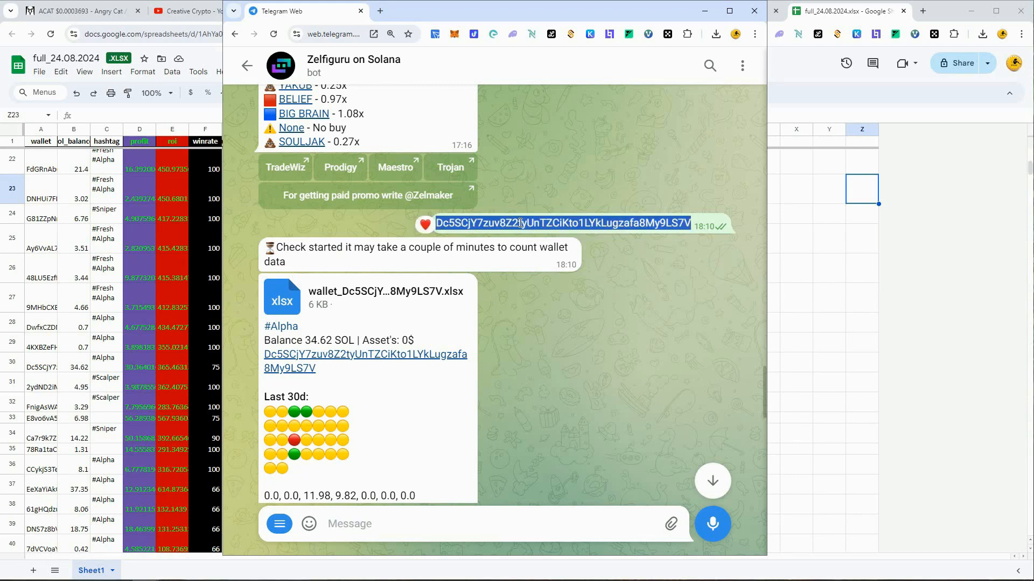
{"action": "right_click", "coordinate": [519, 223]}
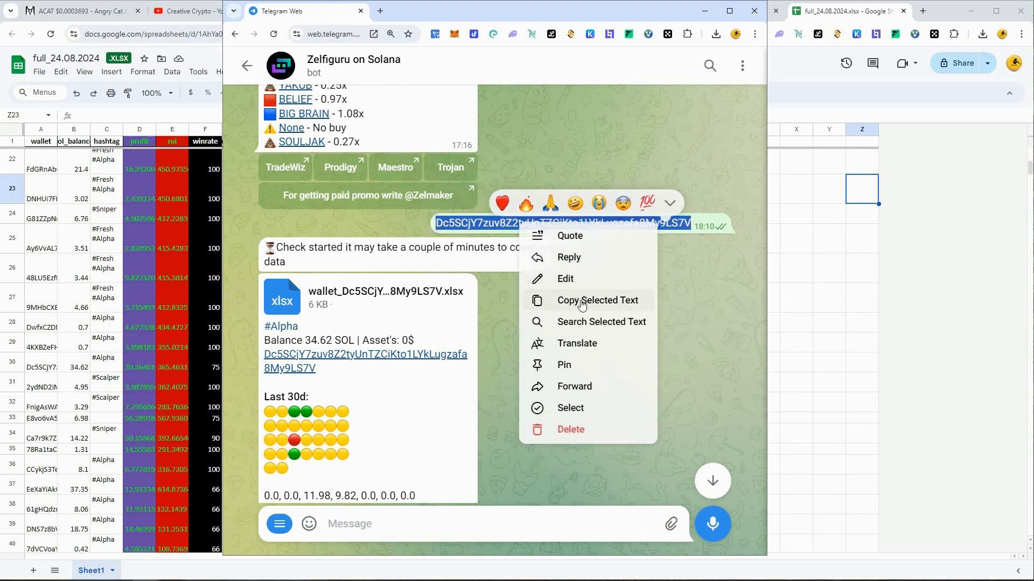
{"action": "left_click", "coordinate": [578, 308]}
Switch to Solscan, search for the copied wallet address and open its account page
{"action": "left_click", "coordinate": [922, 211]}
{"action": "left_click", "coordinate": [719, 11]}
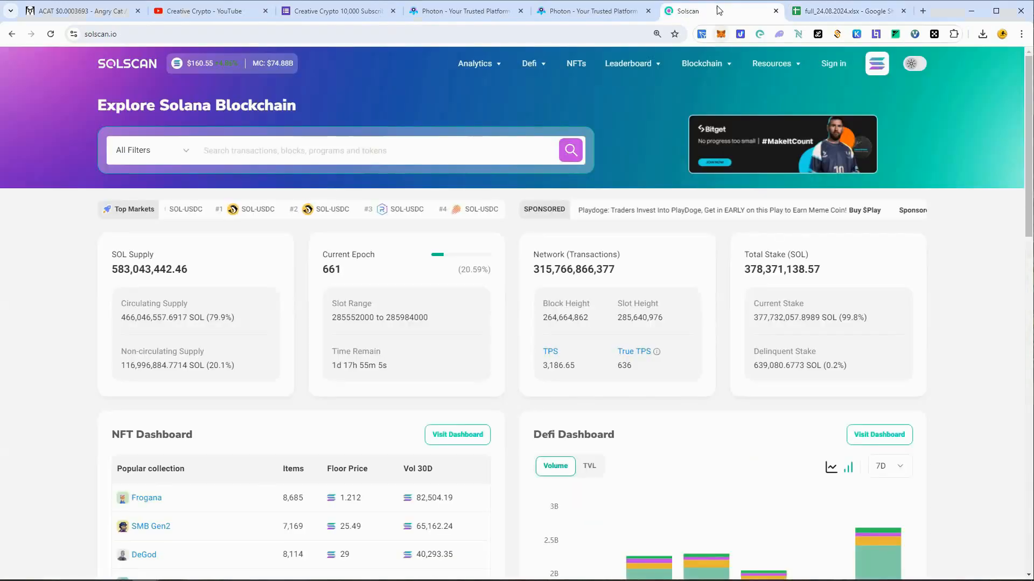
{"action": "key", "text": "ctrl+v"}
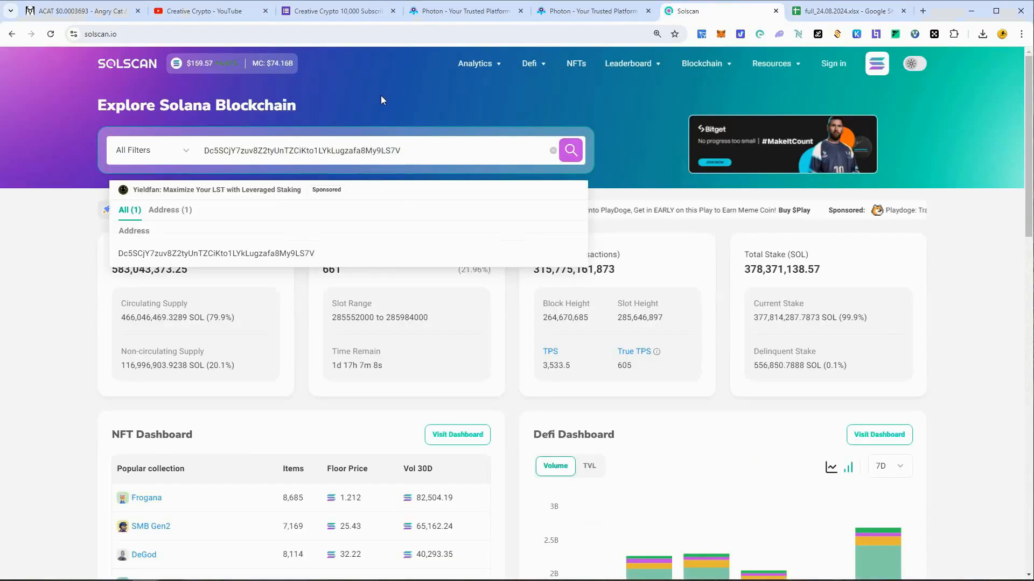
{"action": "left_click", "coordinate": [257, 254]}
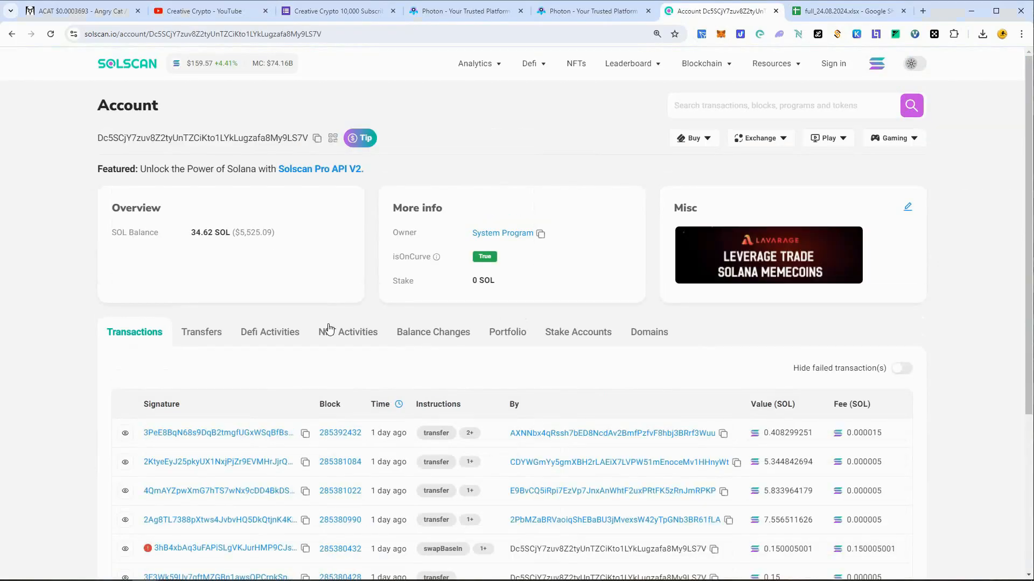
Show the account's balance changes filtered to SPL tokens and review the trade list
{"action": "left_click", "coordinate": [409, 337]}
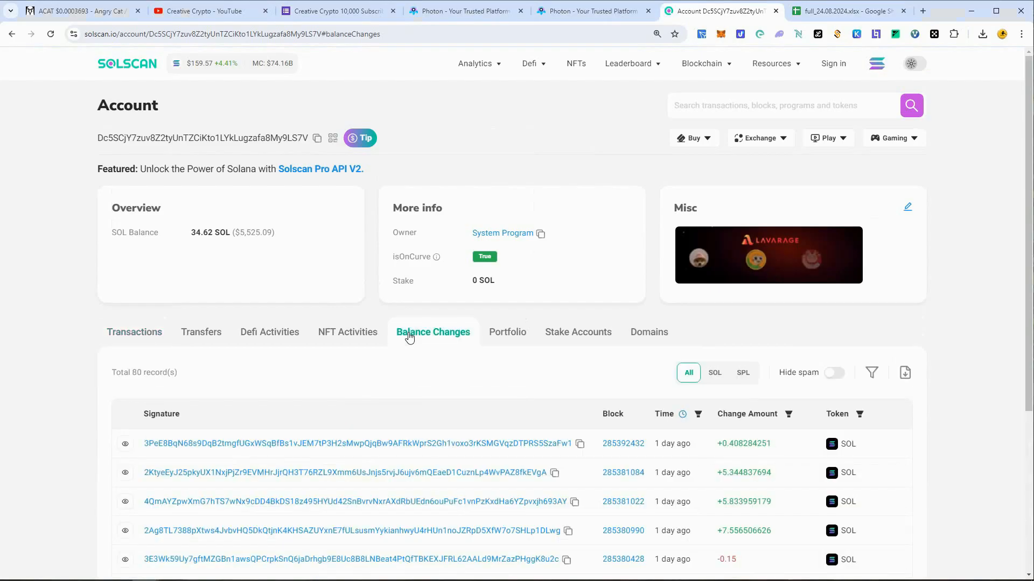
{"action": "left_click", "coordinate": [750, 376]}
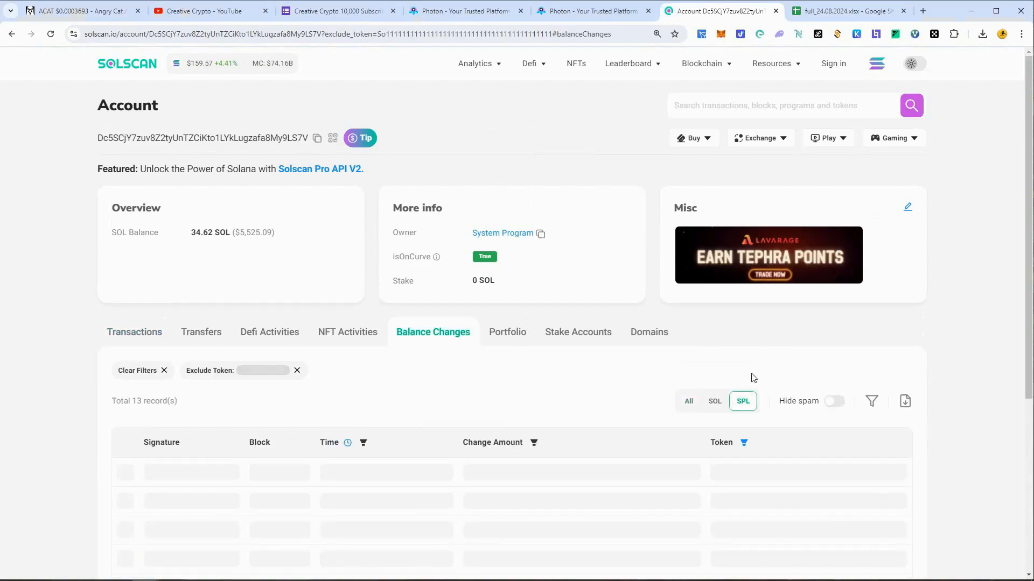
{"action": "scroll", "coordinate": [571, 363], "scroll_direction": "down", "scroll_amount": 3}
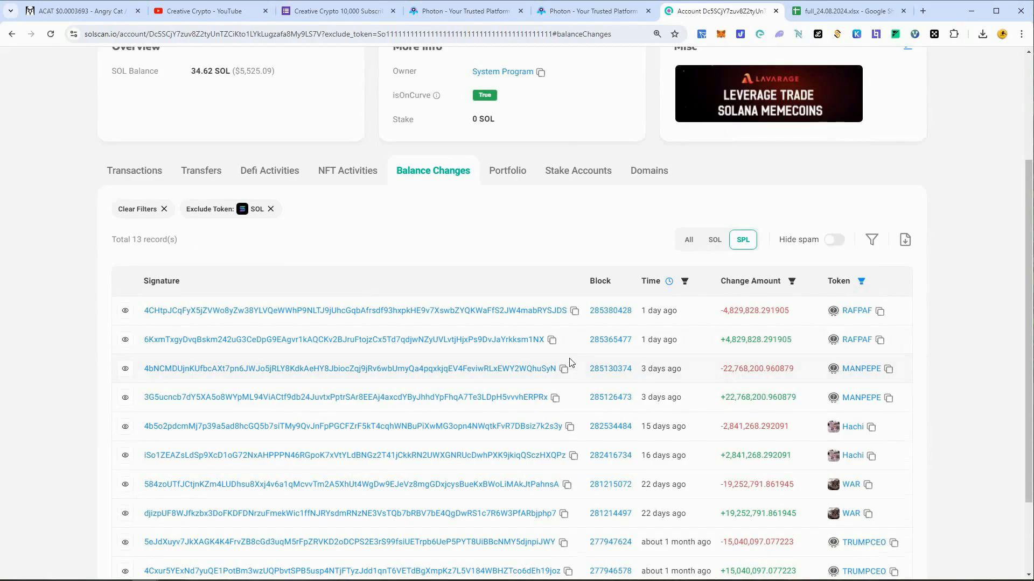
{"action": "scroll", "coordinate": [473, 195], "scroll_direction": "up", "scroll_amount": 1}
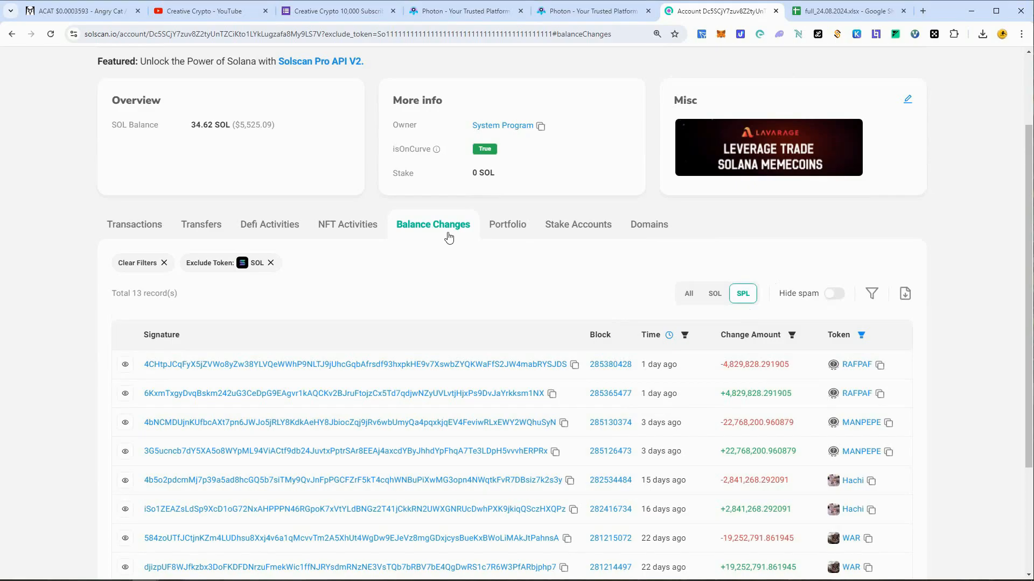
{"action": "scroll", "coordinate": [498, 257], "scroll_direction": "down", "scroll_amount": 2}
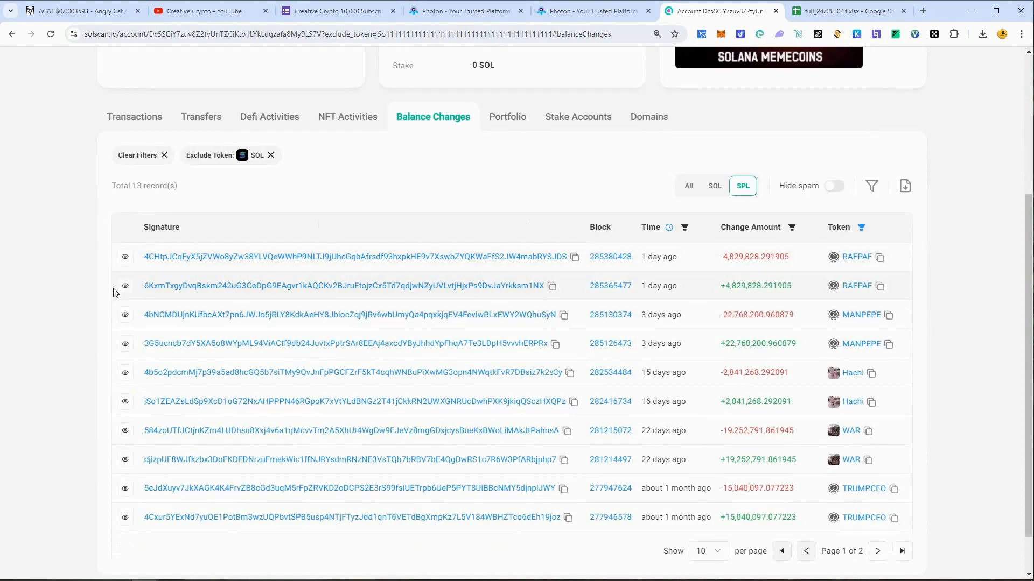
Inspect the additional info of the RAFPAF and MANPEPE buy and sell transactions to compare the SOL spent and received
{"action": "mouse_move", "coordinate": [125, 288]}
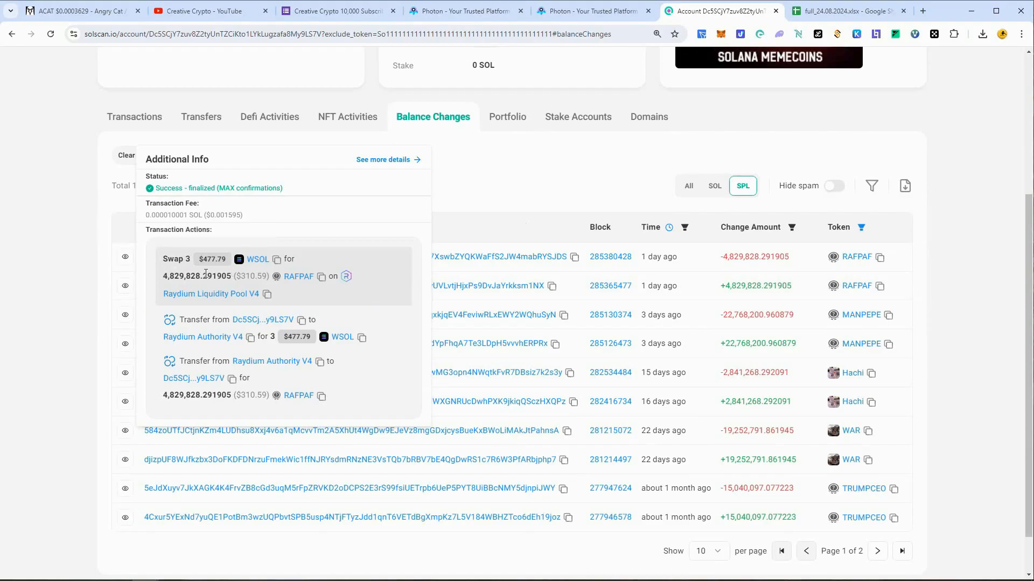
{"action": "mouse_move", "coordinate": [125, 264]}
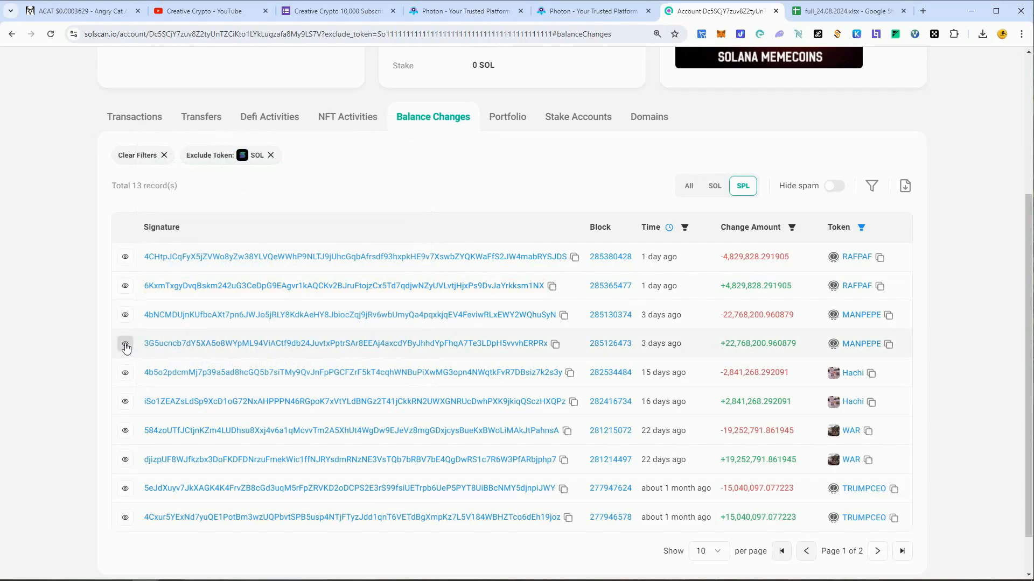
{"action": "mouse_move", "coordinate": [127, 346]}
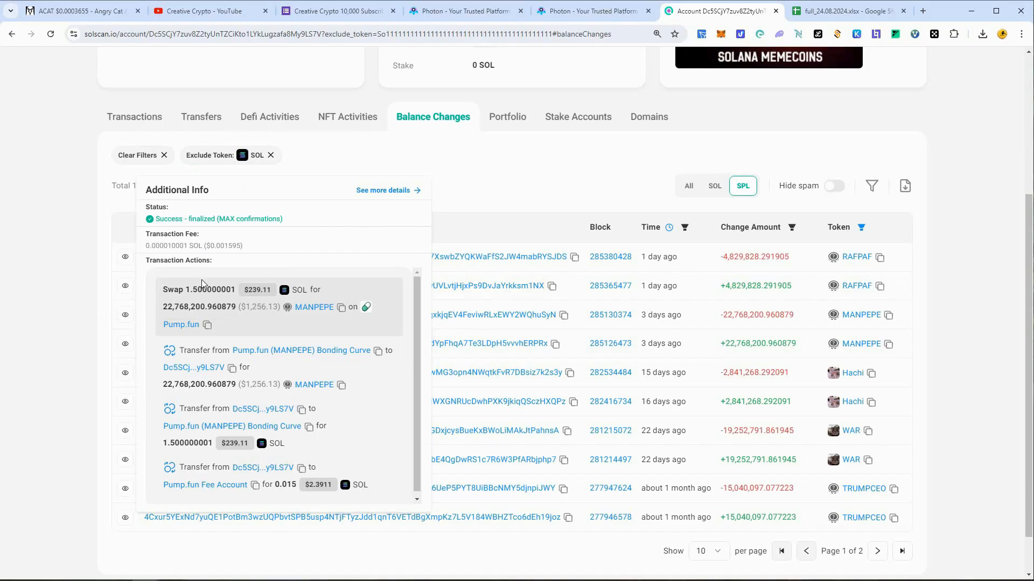
{"action": "mouse_move", "coordinate": [125, 316]}
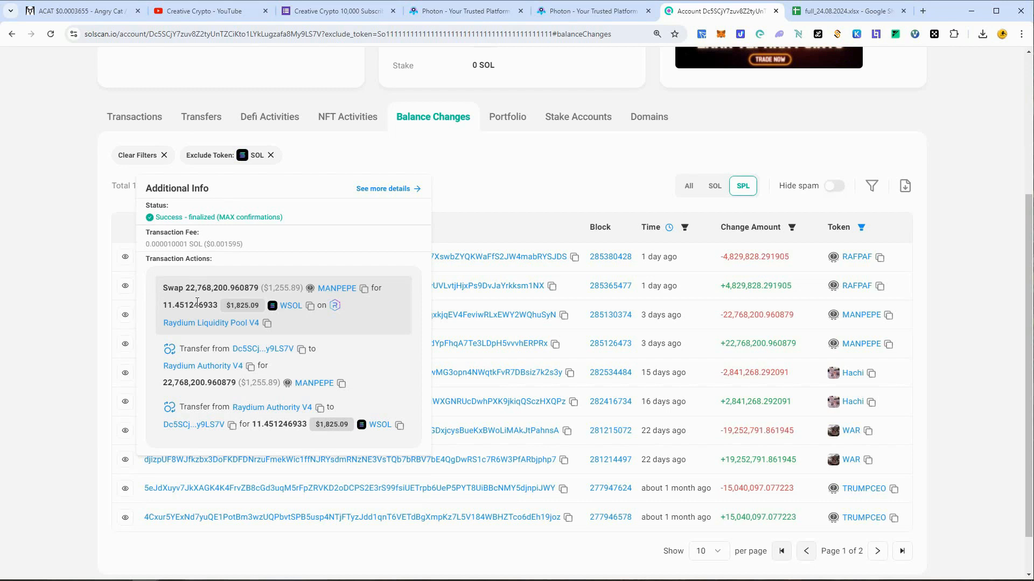
Copy the RAFPAF token address from the balance changes, switch to Photon and open the token's Raydium V4 pair
{"action": "left_click", "coordinate": [475, 198]}
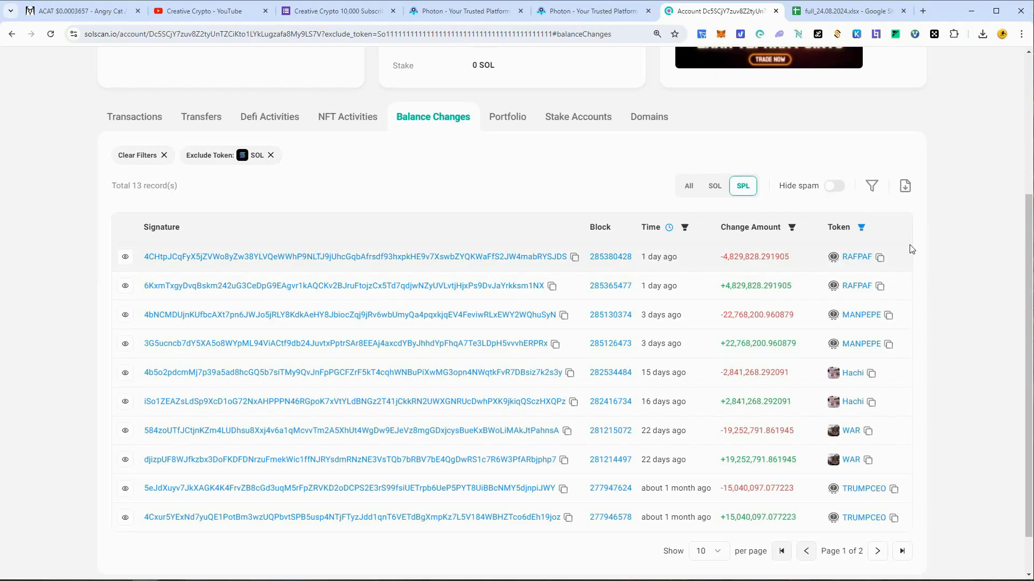
{"action": "left_click", "coordinate": [881, 262]}
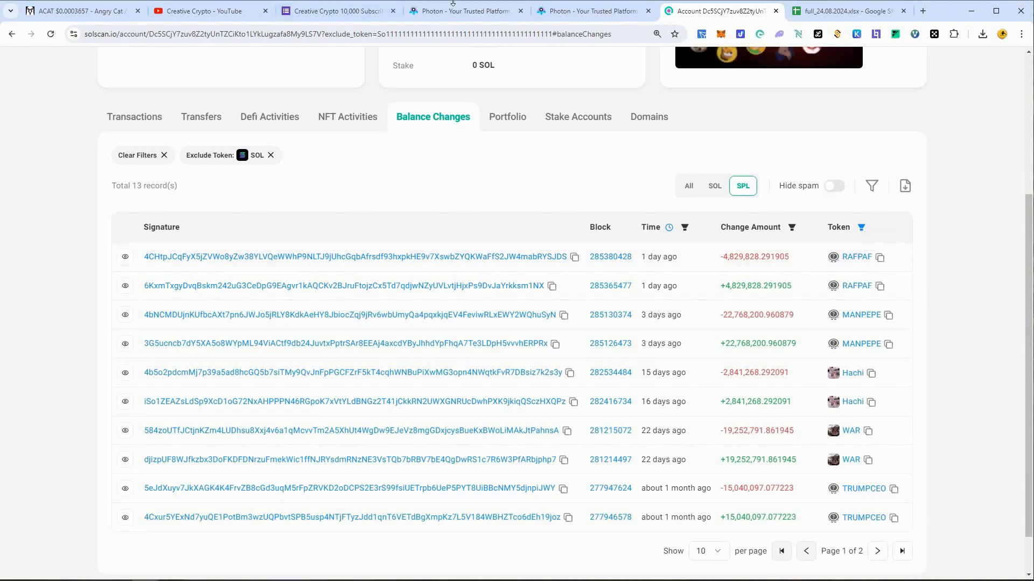
{"action": "left_click", "coordinate": [555, 11]}
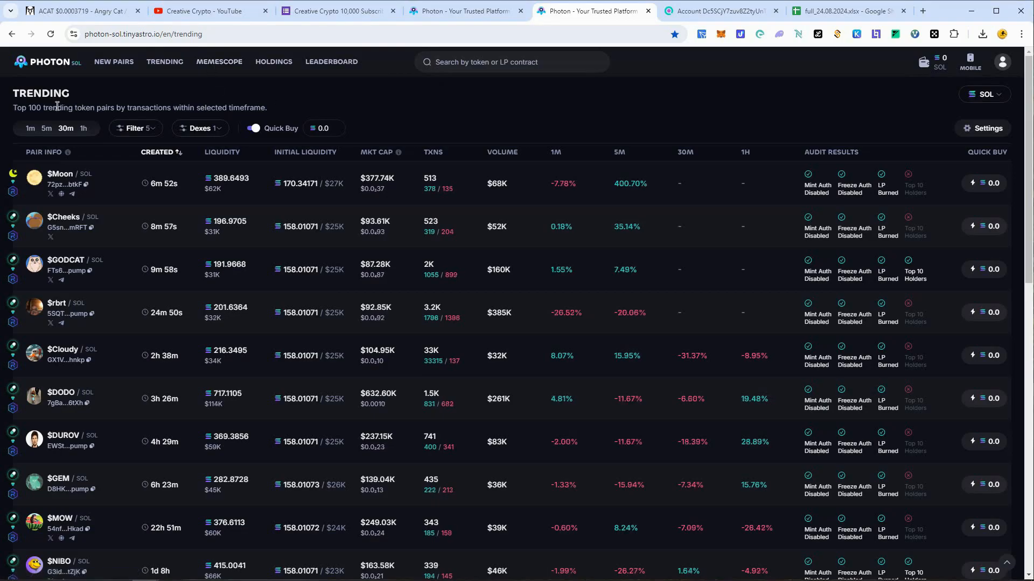
{"action": "left_click", "coordinate": [146, 130]}
{"action": "left_click", "coordinate": [462, 117]}
{"action": "left_click", "coordinate": [463, 63]}
{"action": "key", "text": "ctrl+v"}
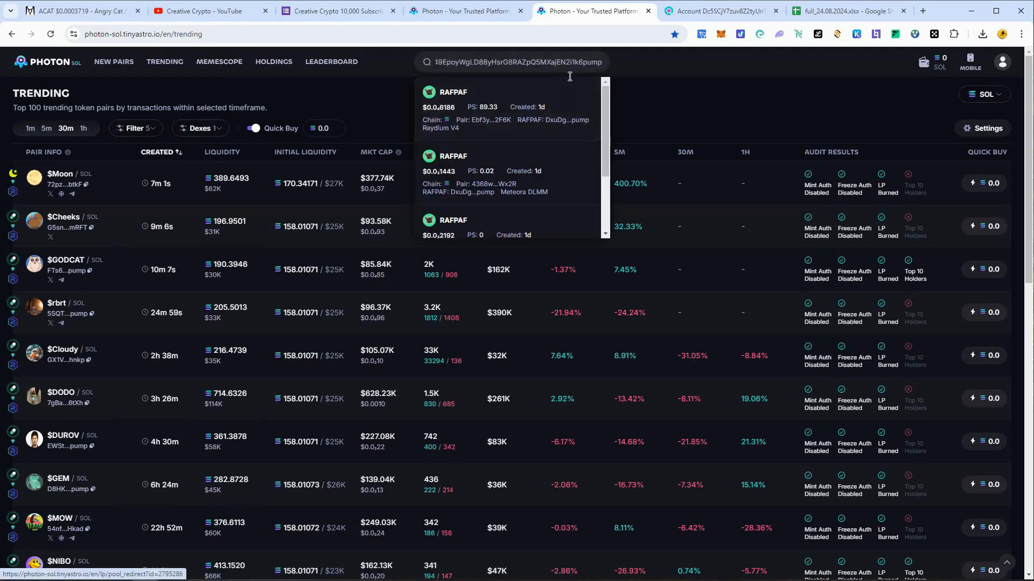
{"action": "left_click", "coordinate": [483, 91]}
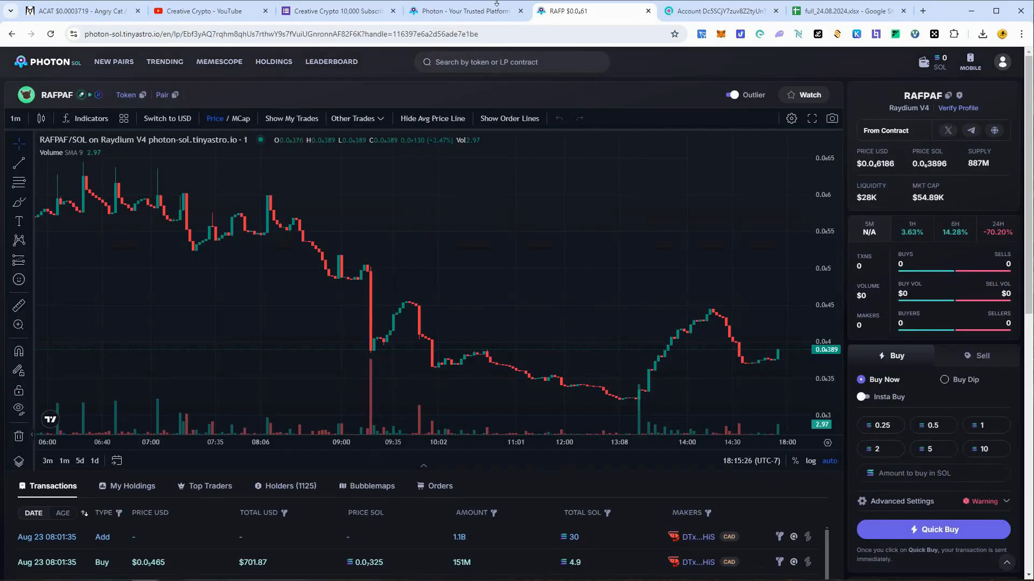
Switch to Solscan and copy the wallet address of the account
{"action": "left_click", "coordinate": [697, 13]}
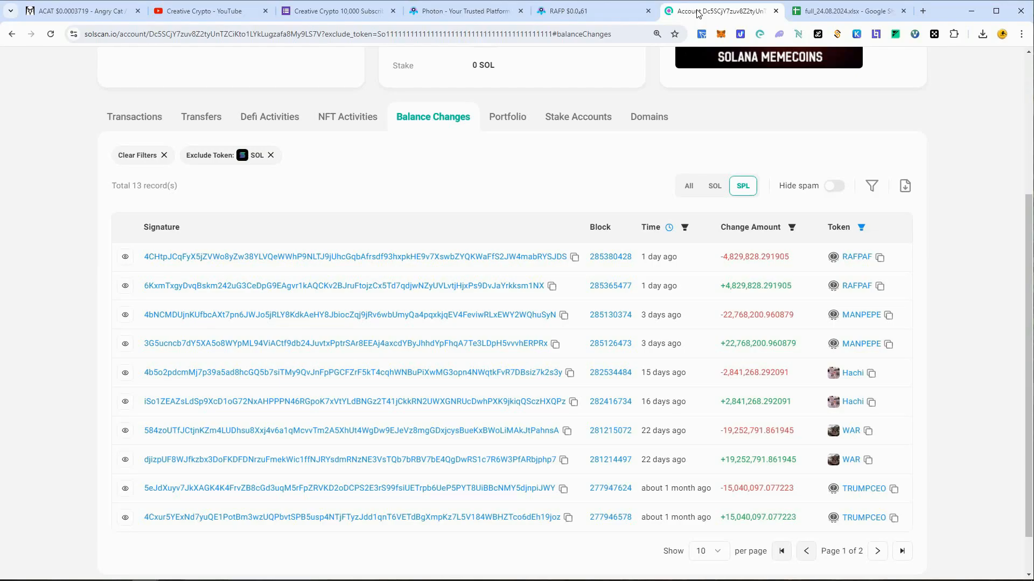
{"action": "scroll", "coordinate": [592, 161], "scroll_direction": "up", "scroll_amount": 4}
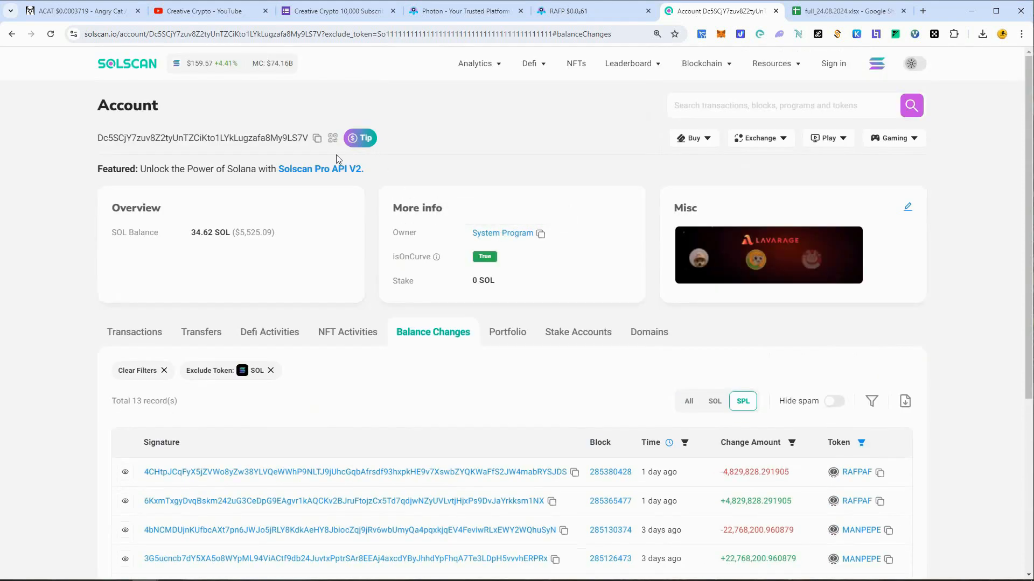
{"action": "left_click", "coordinate": [317, 139]}
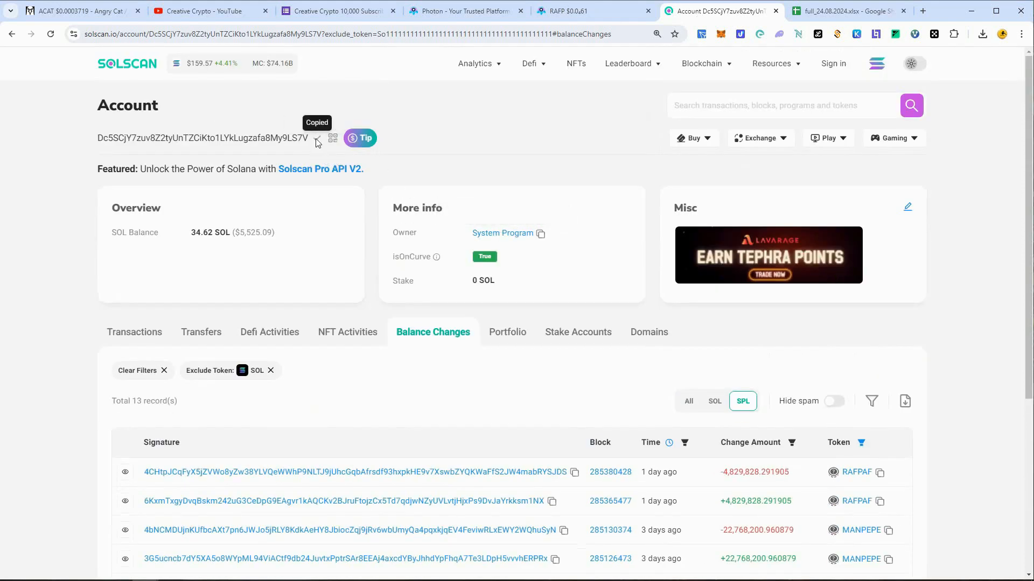
Switch to Photon and filter the RAFPAF transactions by maker, using the copied wallet address
{"action": "left_click", "coordinate": [587, 11]}
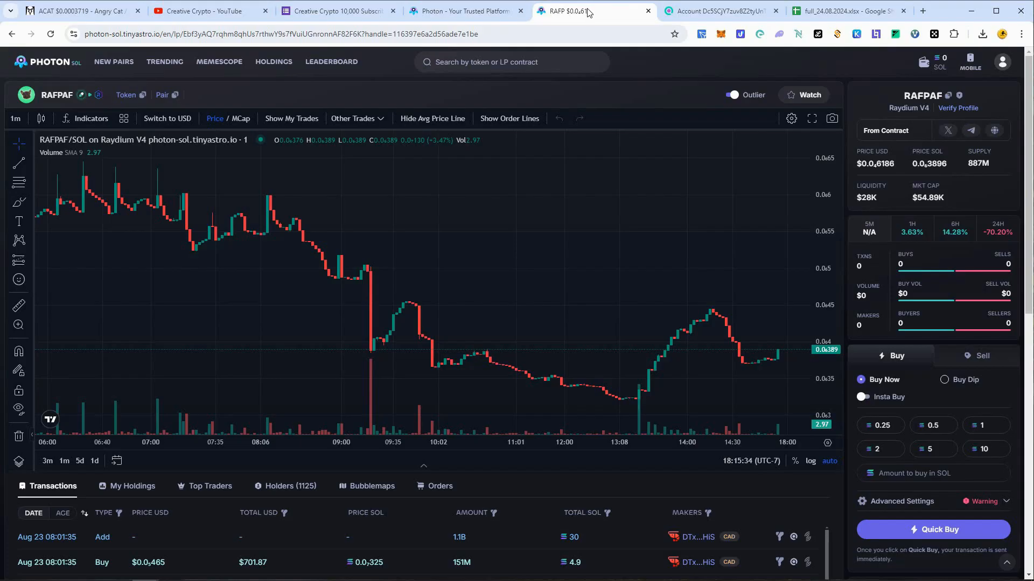
{"action": "scroll", "coordinate": [554, 473], "scroll_direction": "down", "scroll_amount": 2}
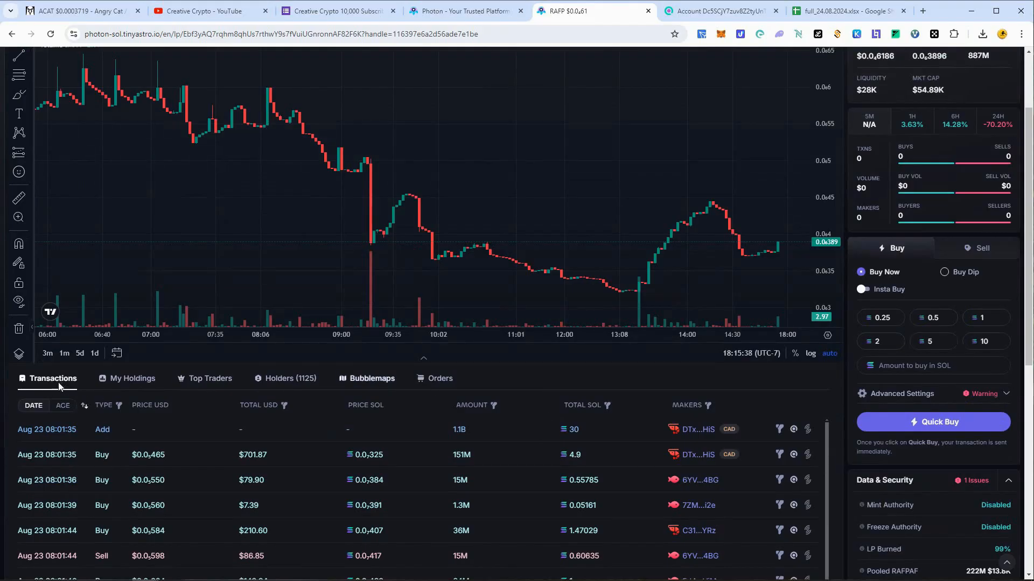
{"action": "left_click", "coordinate": [708, 406]}
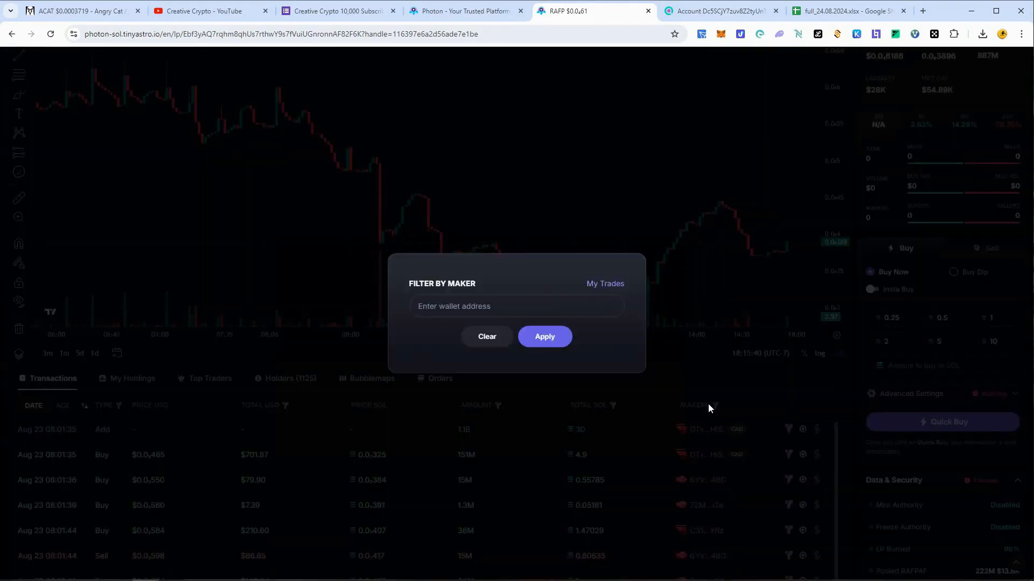
{"action": "right_click", "coordinate": [438, 308]}
{"action": "left_click", "coordinate": [485, 413]}
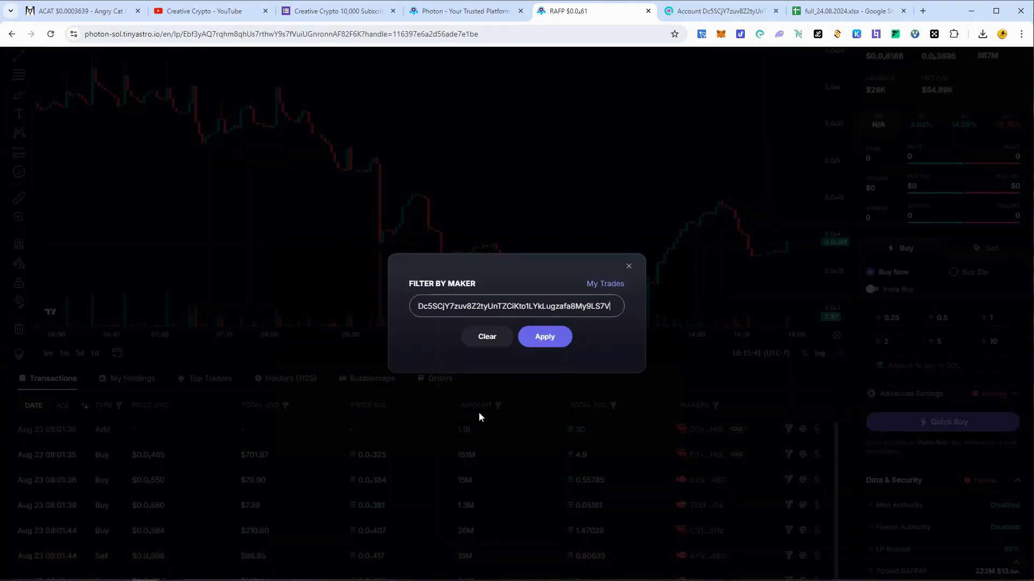
{"action": "left_click", "coordinate": [544, 338]}
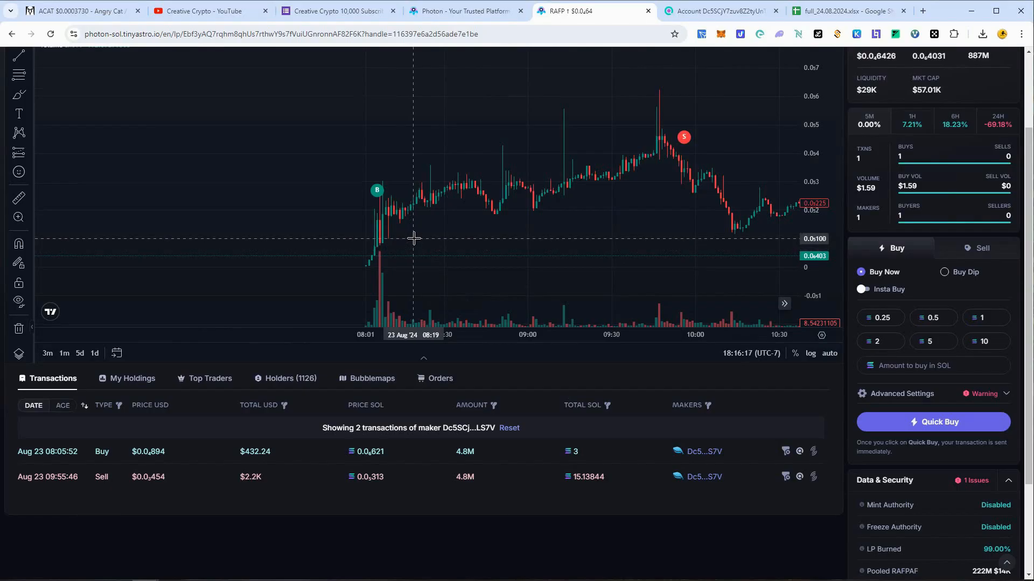
Review the wallet's buy and sell markers on the RAFPAF chart and set the chart interval to 1 second
{"action": "scroll", "coordinate": [416, 237], "scroll_direction": "up", "scroll_amount": 2}
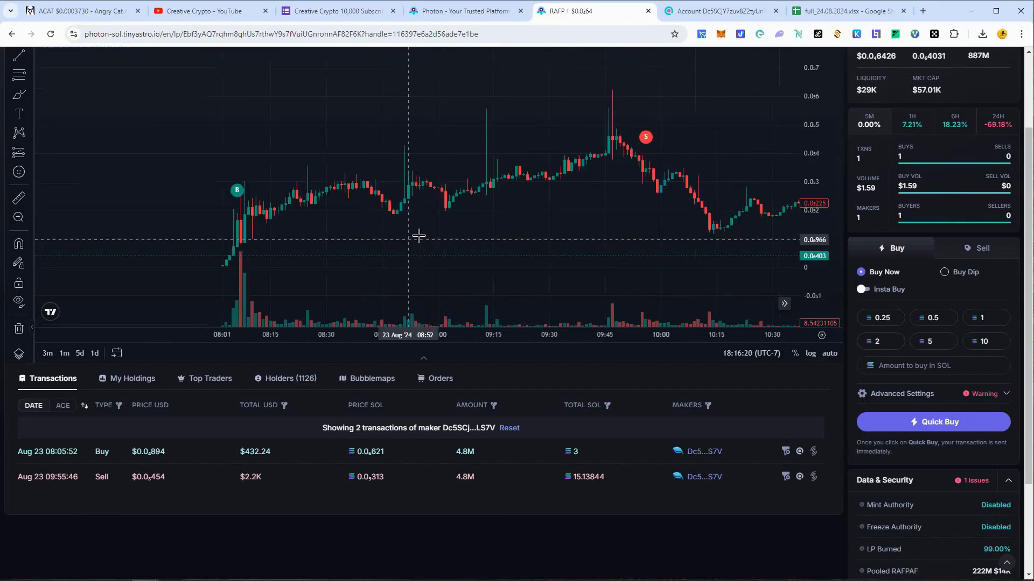
{"action": "mouse_move", "coordinate": [316, 237]}
{"action": "left_mouse_down"}
{"action": "mouse_move", "coordinate": [520, 220]}
{"action": "mouse_move", "coordinate": [680, 223]}
{"action": "left_mouse_up"}
{"action": "scroll", "coordinate": [680, 224], "scroll_direction": "up", "scroll_amount": 2}
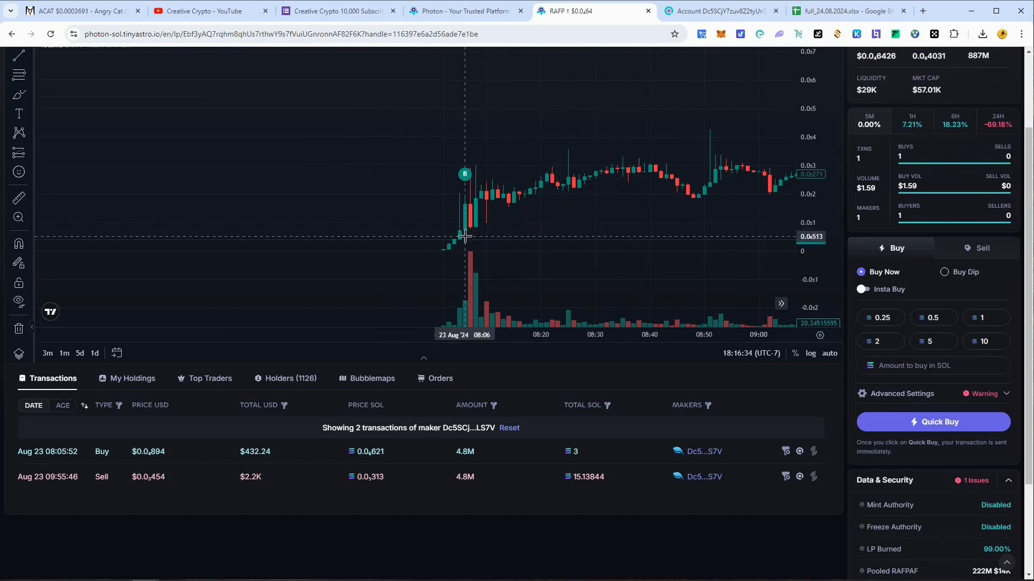
{"action": "scroll", "coordinate": [465, 236], "scroll_direction": "up", "scroll_amount": 3}
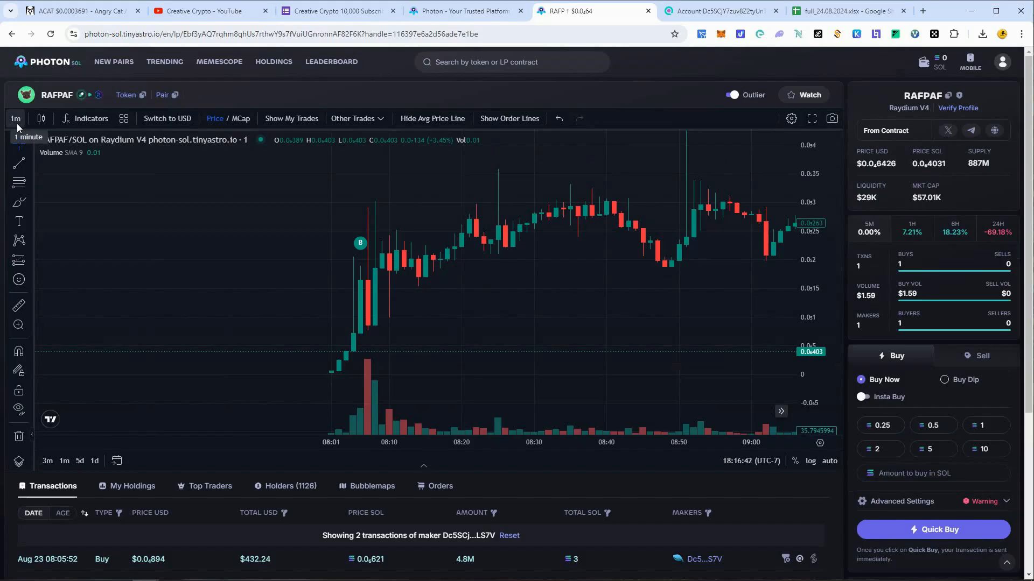
{"action": "left_click", "coordinate": [16, 126]}
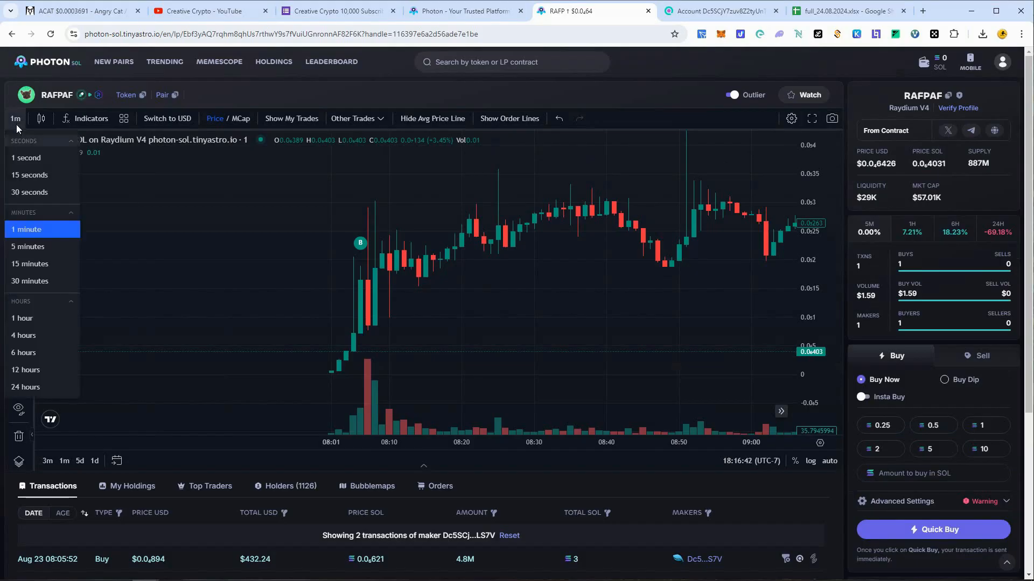
{"action": "left_click", "coordinate": [19, 158]}
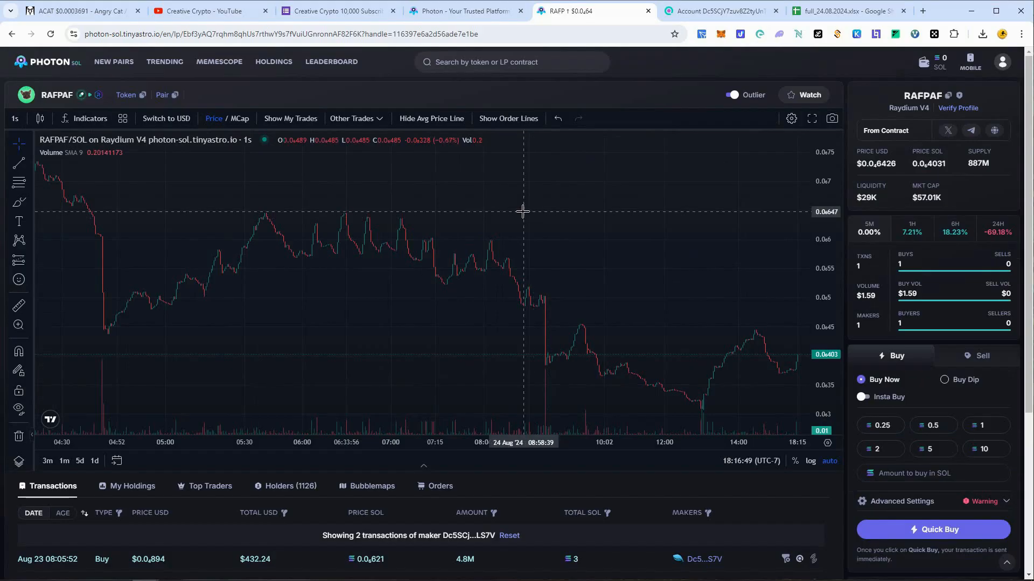
Find the wallet's buy marker at the start of the RAFPAF chart and examine the candles around it
{"action": "scroll", "coordinate": [522, 211], "scroll_direction": "down", "scroll_amount": 5}
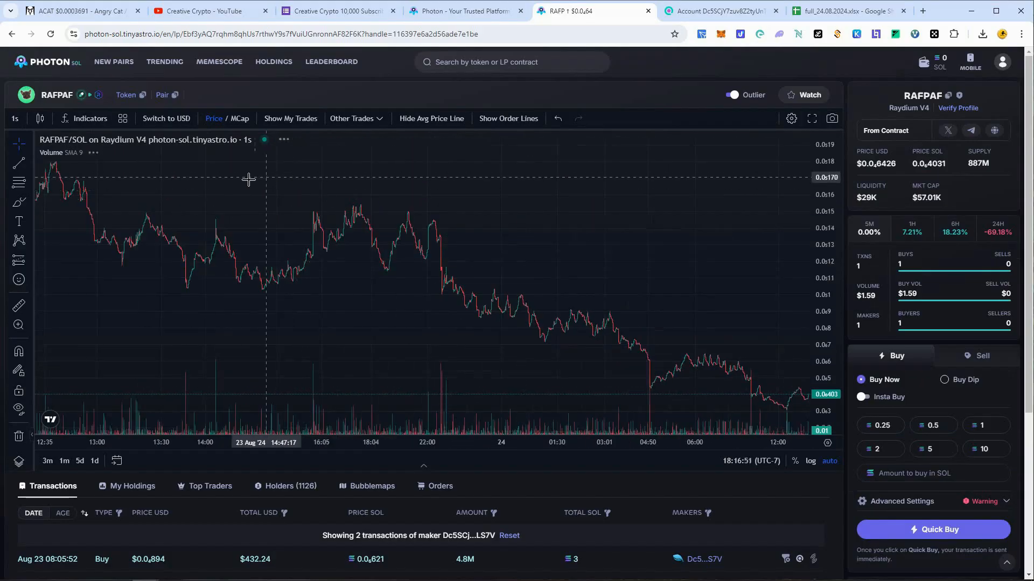
{"action": "left_click_drag", "start_coordinate": [249, 178], "coordinate": [704, 191]}
{"action": "left_click_drag", "start_coordinate": [186, 203], "coordinate": [784, 201]}
{"action": "left_click_drag", "start_coordinate": [166, 201], "coordinate": [752, 203]}
{"action": "left_click_drag", "start_coordinate": [166, 265], "coordinate": [599, 215]}
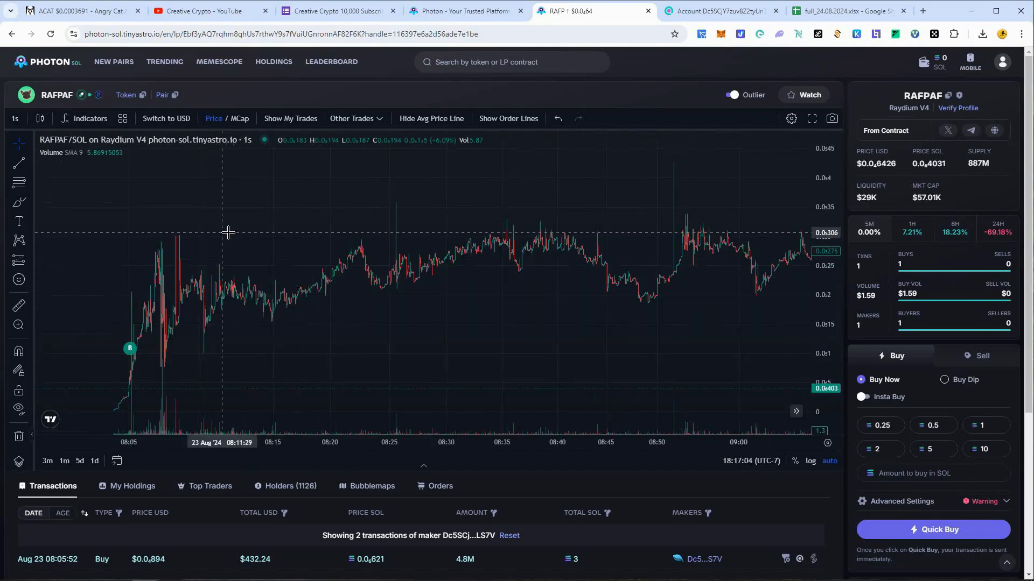
{"action": "left_click_drag", "start_coordinate": [237, 231], "coordinate": [657, 196]}
{"action": "scroll", "coordinate": [738, 305], "scroll_direction": "up", "scroll_amount": 8}
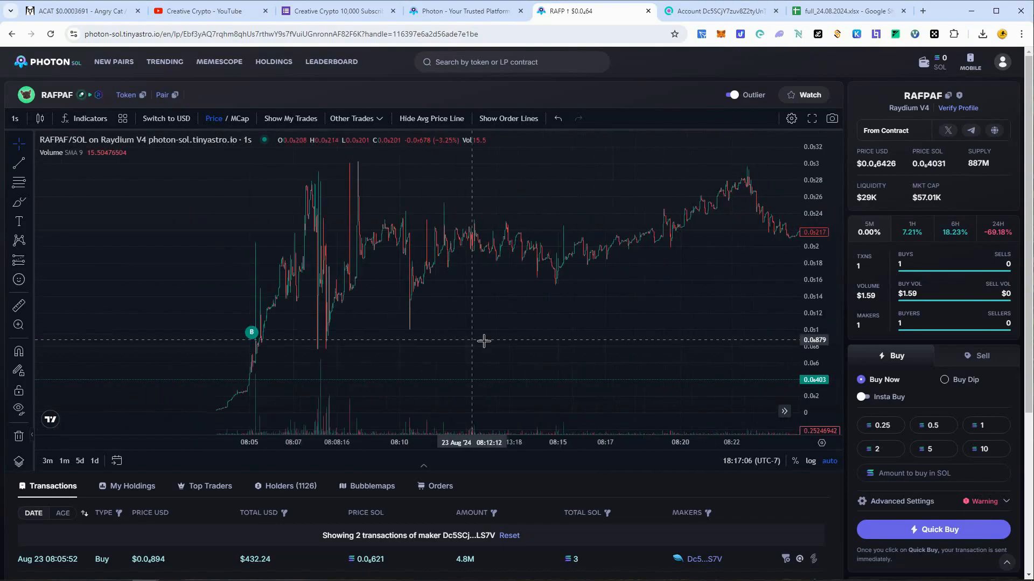
{"action": "left_click_drag", "start_coordinate": [434, 341], "coordinate": [729, 337]}
{"action": "scroll", "coordinate": [726, 336], "scroll_direction": "up", "scroll_amount": 5}
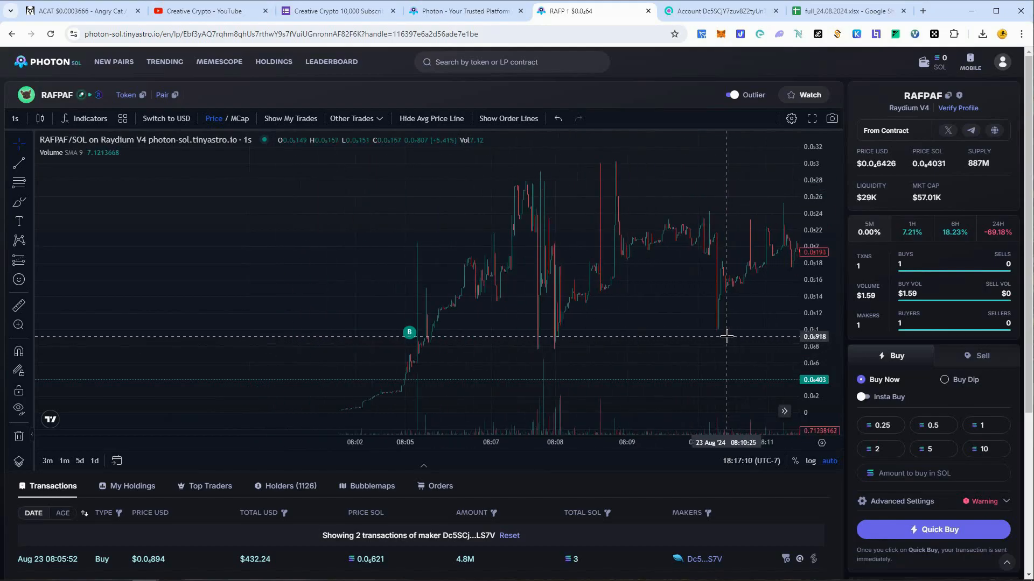
{"action": "scroll", "coordinate": [724, 338], "scroll_direction": "up", "scroll_amount": 3}
{"action": "mouse_move", "coordinate": [346, 352]}
{"action": "left_mouse_down"}
{"action": "mouse_move", "coordinate": [612, 350]}
{"action": "mouse_move", "coordinate": [649, 362]}
{"action": "mouse_move", "coordinate": [646, 277]}
{"action": "left_mouse_up"}
{"action": "scroll", "coordinate": [639, 300], "scroll_direction": "up", "scroll_amount": 5}
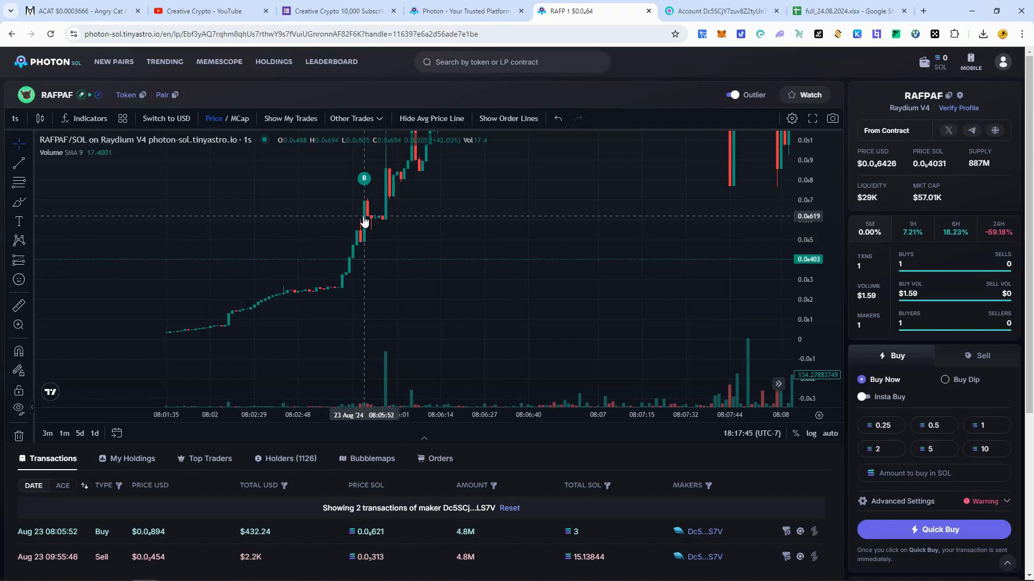
Measure the price change on the chart from the wallet's entry price at the buy marker
{"action": "left_click", "coordinate": [18, 305]}
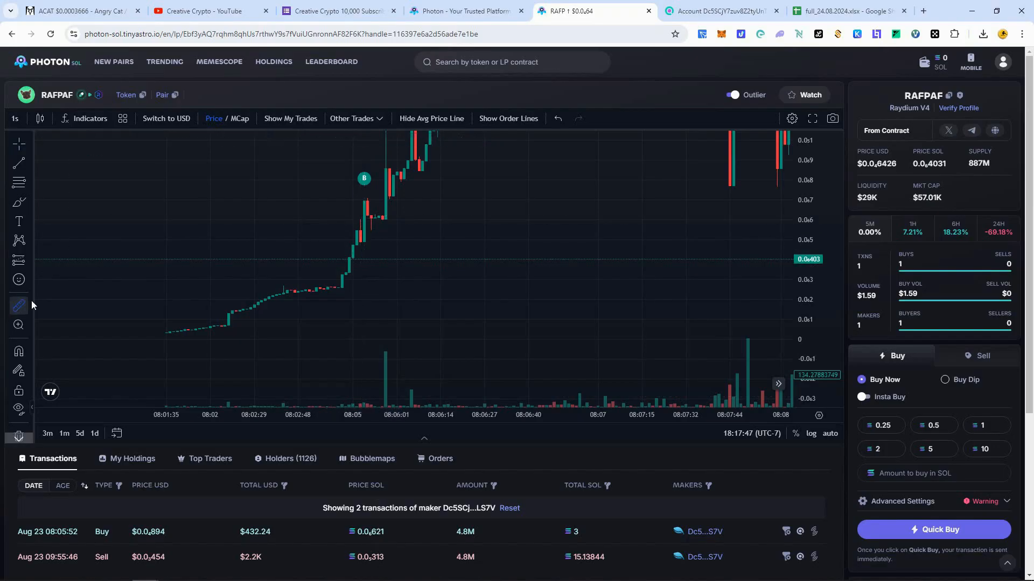
{"action": "left_click", "coordinate": [352, 215]}
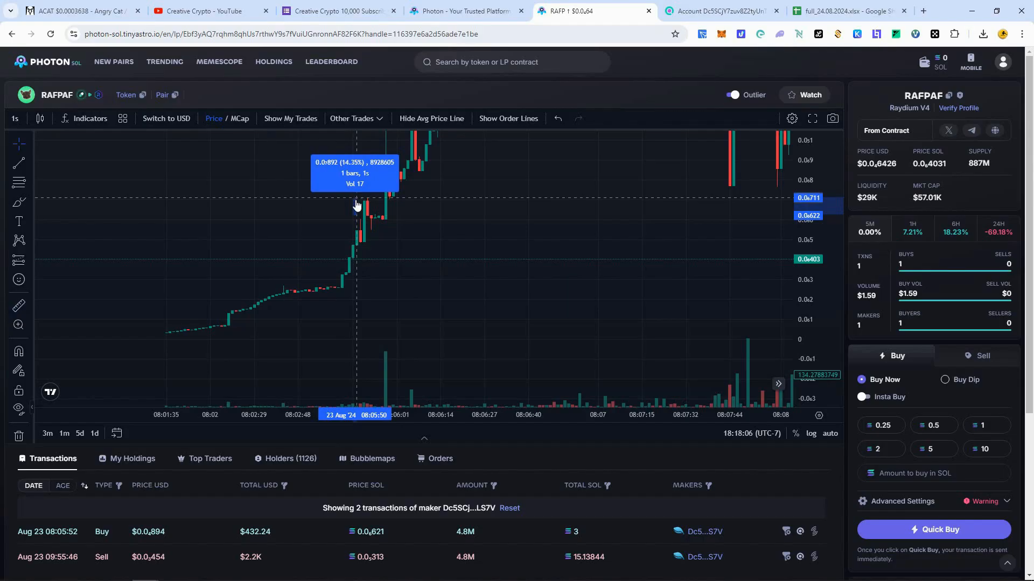
{"action": "left_click", "coordinate": [460, 228]}
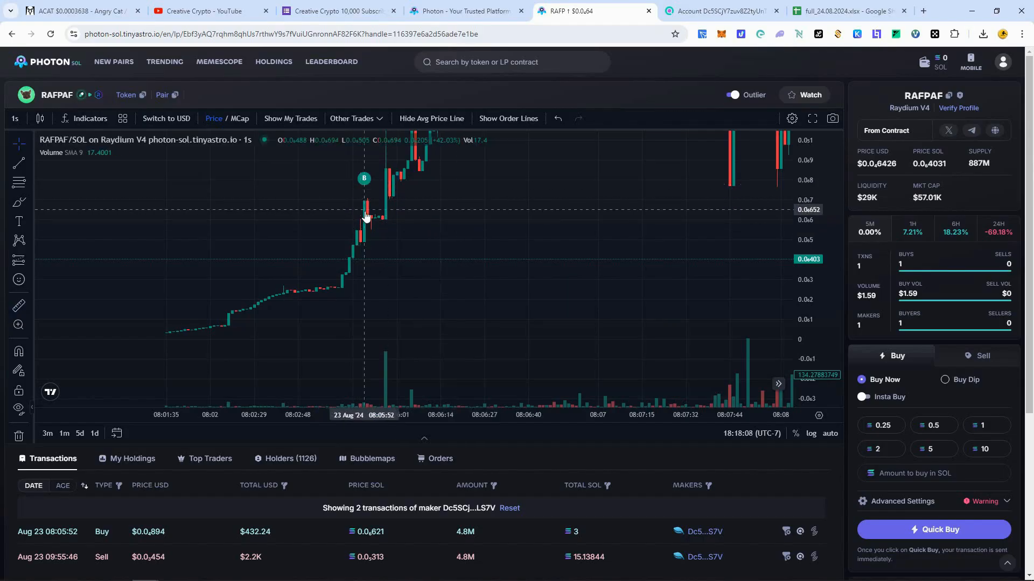
Find the wallet's sell marker on the RAFPAF chart and measure the price change just after the sale
{"action": "left_click_drag", "start_coordinate": [646, 210], "coordinate": [530, 336]}
{"action": "left_click_drag", "start_coordinate": [744, 233], "coordinate": [338, 385]}
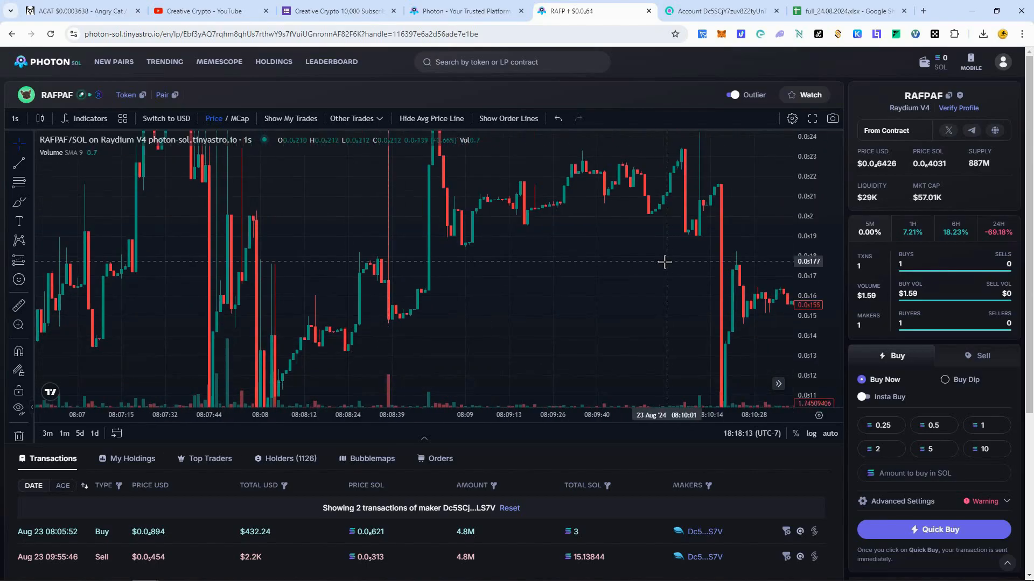
{"action": "left_click_drag", "start_coordinate": [665, 262], "coordinate": [188, 275]}
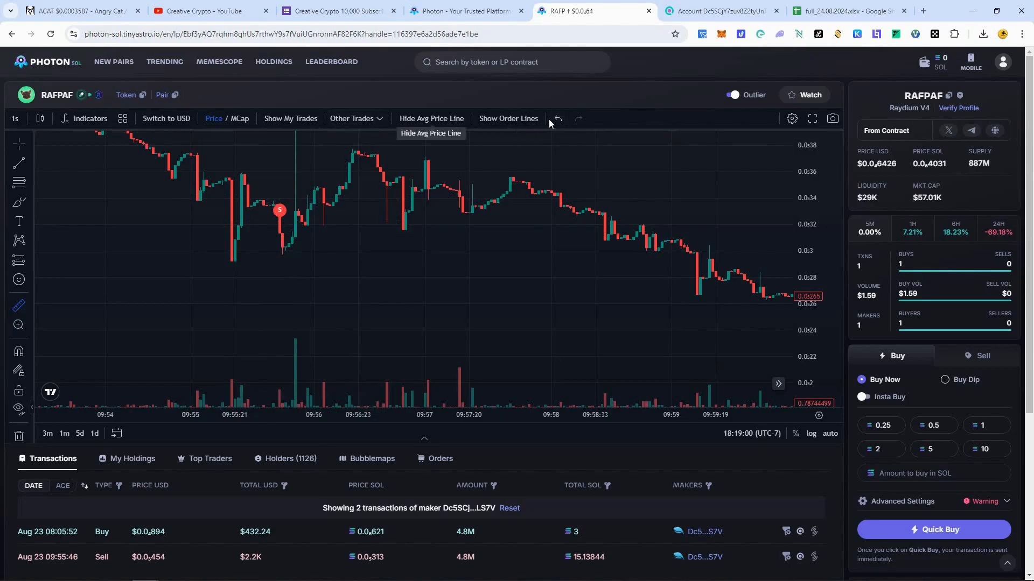
{"action": "left_click", "coordinate": [382, 118]}
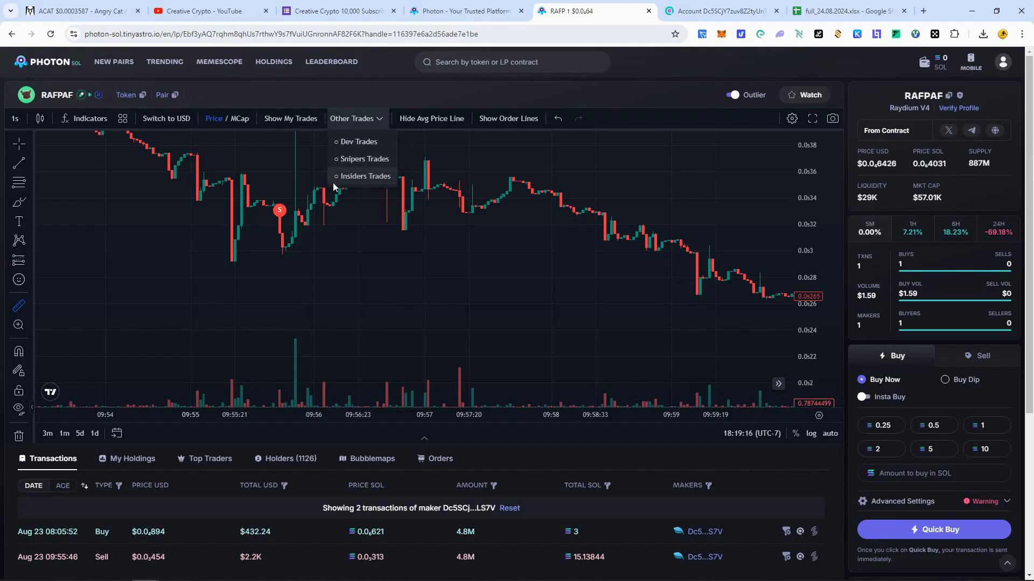
{"action": "left_click", "coordinate": [335, 237]}
{"action": "left_click", "coordinate": [19, 306]}
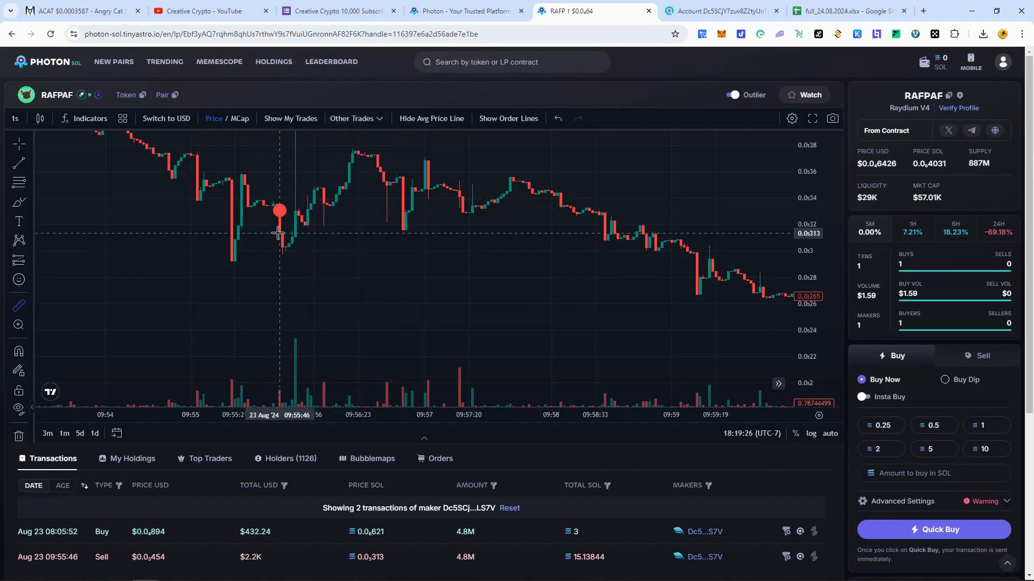
{"action": "left_click", "coordinate": [279, 233]}
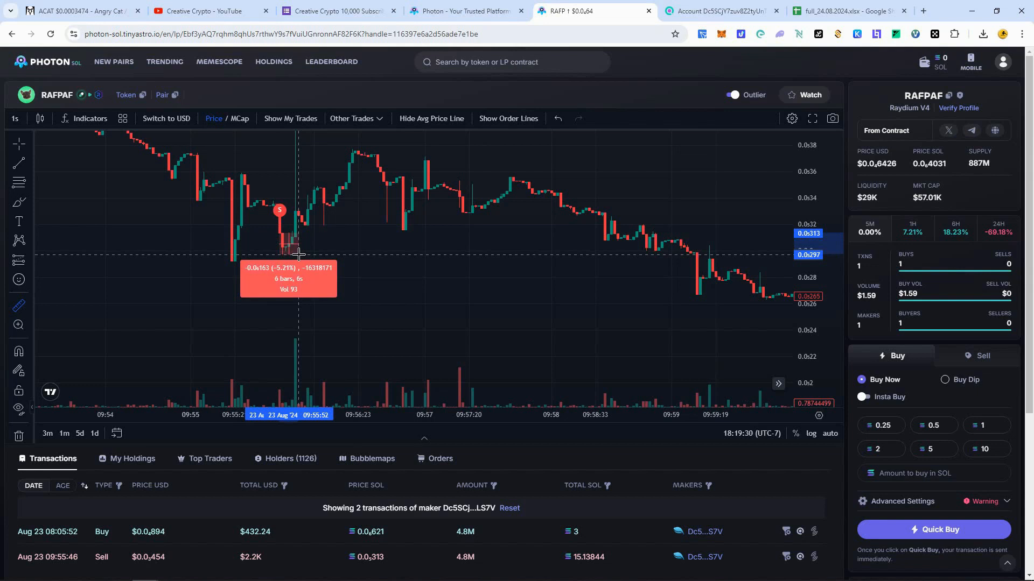
{"action": "left_click", "coordinate": [299, 254]}
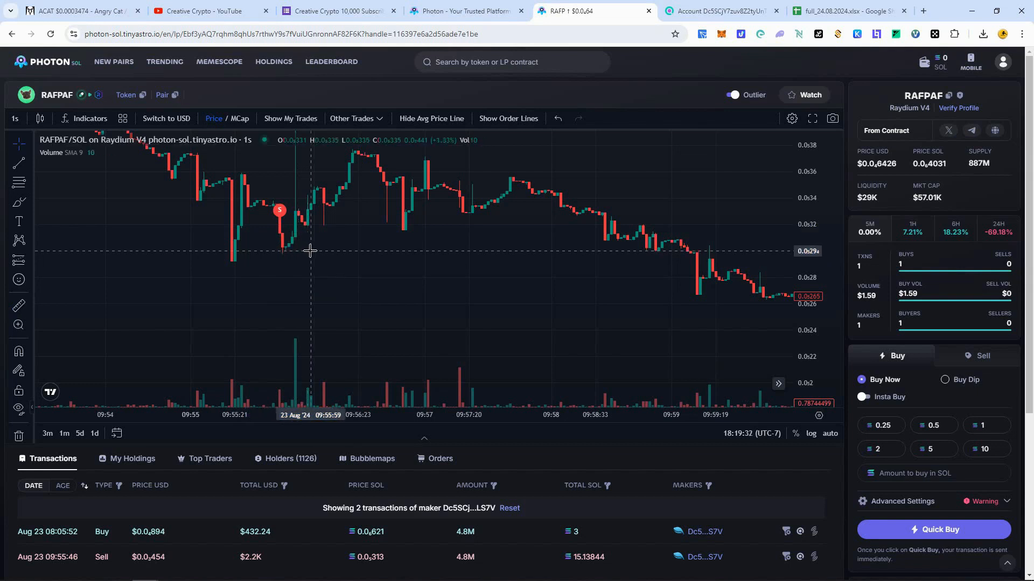
Switch to Solscan and copy the MANPEPE token address from the wallet's balance changes
{"action": "key", "text": "ctrl+Tab"}
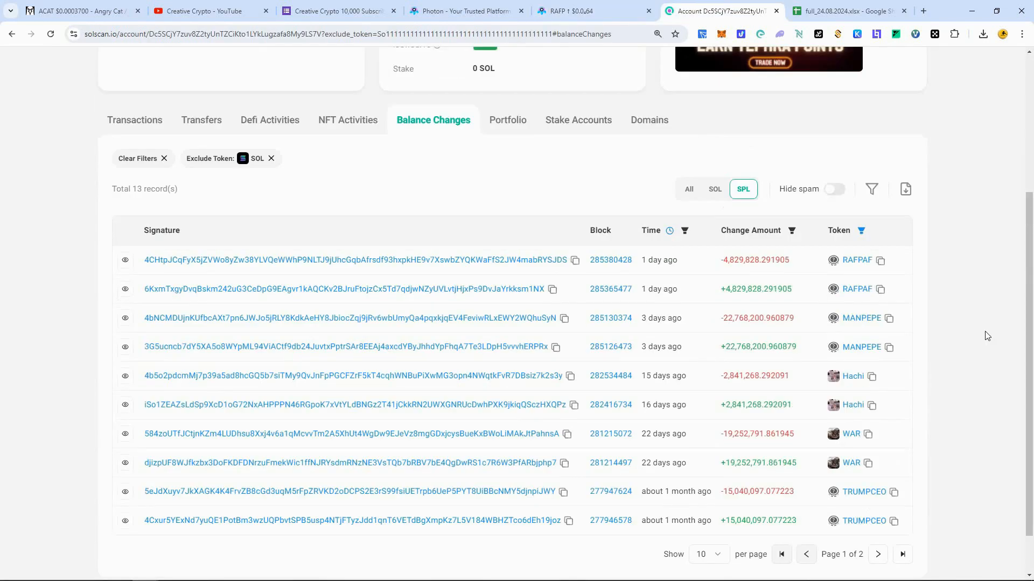
{"action": "scroll", "coordinate": [980, 343], "scroll_direction": "down", "scroll_amount": 1}
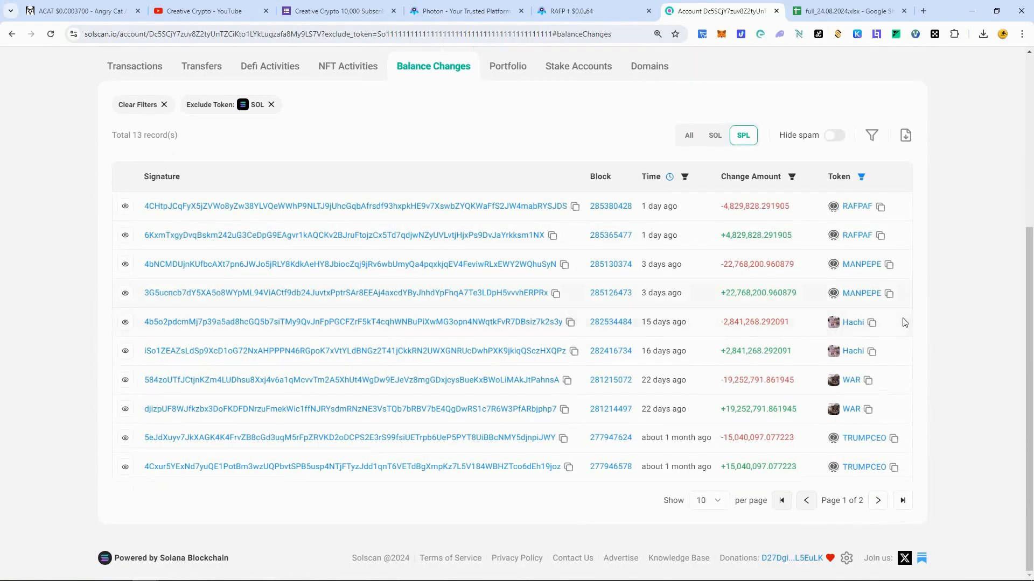
{"action": "left_click", "coordinate": [889, 294]}
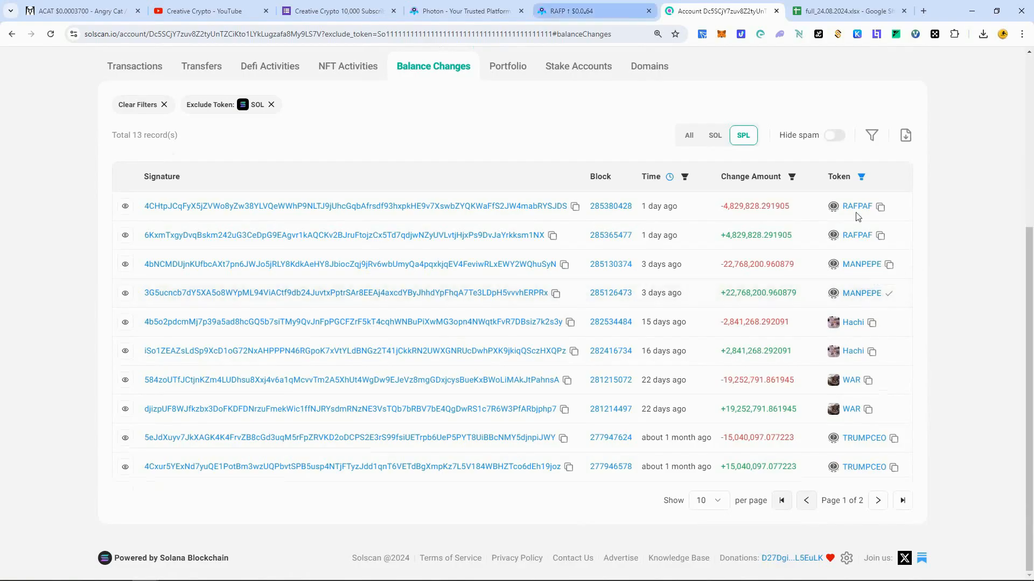
Open the MANPEPE chart in Photon and filter its transactions by the maker wallet address copied from Solscan
{"action": "left_click", "coordinate": [559, 4]}
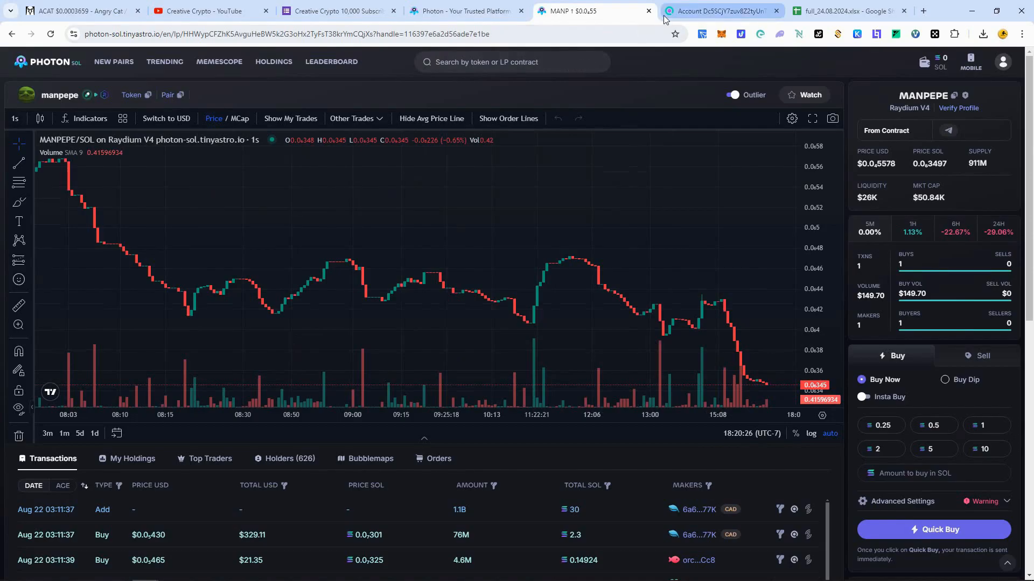
{"action": "left_click", "coordinate": [722, 11]}
{"action": "left_click", "coordinate": [317, 138]}
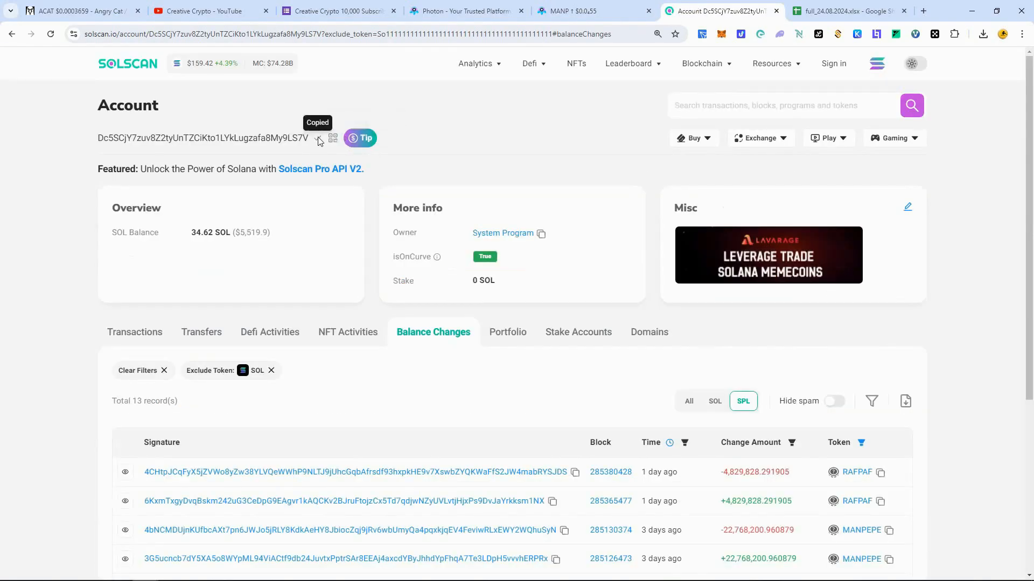
{"action": "left_click", "coordinate": [582, 10]}
{"action": "left_click", "coordinate": [714, 486]}
{"action": "key", "text": "ctrl+v"}
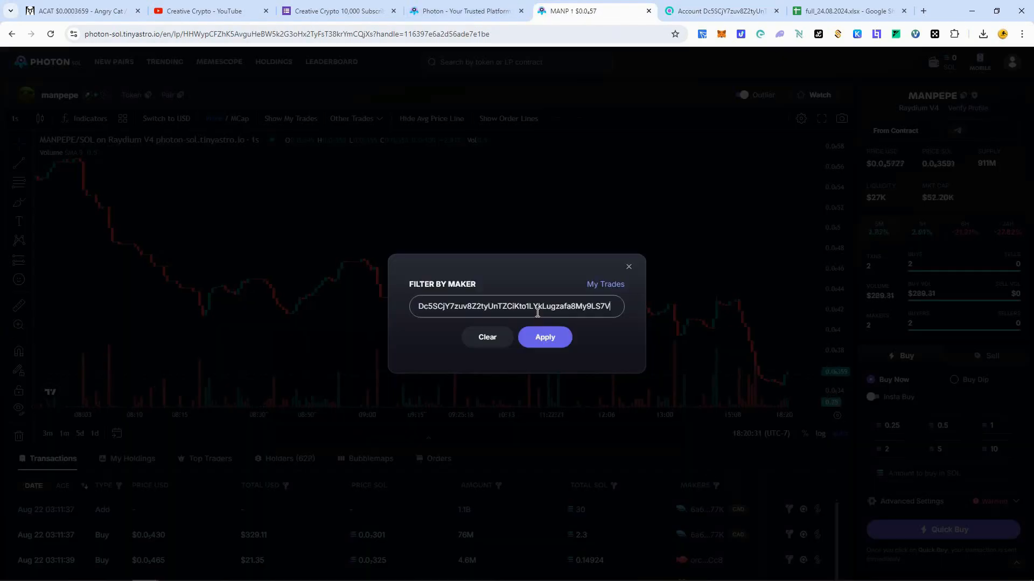
{"action": "left_click", "coordinate": [545, 337]}
Trace the MANPEPE chart back to its start to find the wallet's buy and sell markers
{"action": "left_click_drag", "start_coordinate": [226, 196], "coordinate": [770, 185]}
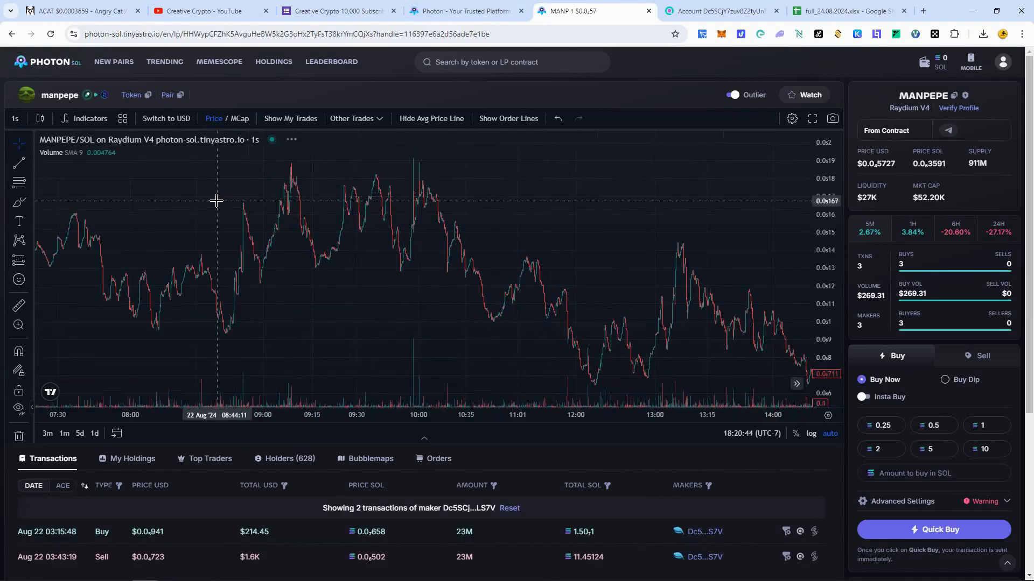
{"action": "left_click_drag", "start_coordinate": [217, 199], "coordinate": [904, 183]}
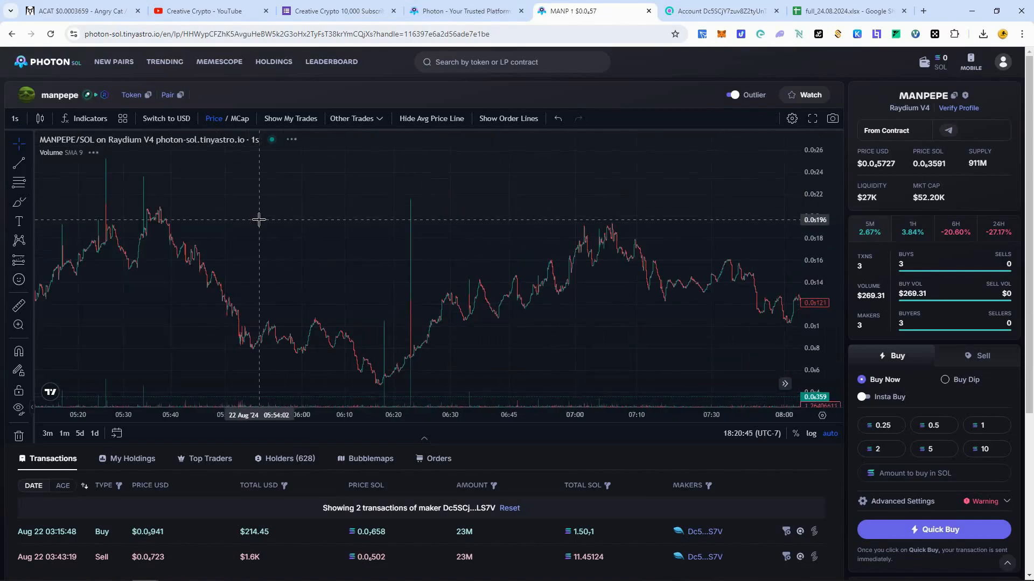
{"action": "left_click_drag", "start_coordinate": [257, 219], "coordinate": [655, 205]}
{"action": "left_click_drag", "start_coordinate": [222, 215], "coordinate": [635, 211]}
{"action": "left_click_drag", "start_coordinate": [259, 240], "coordinate": [397, 215]}
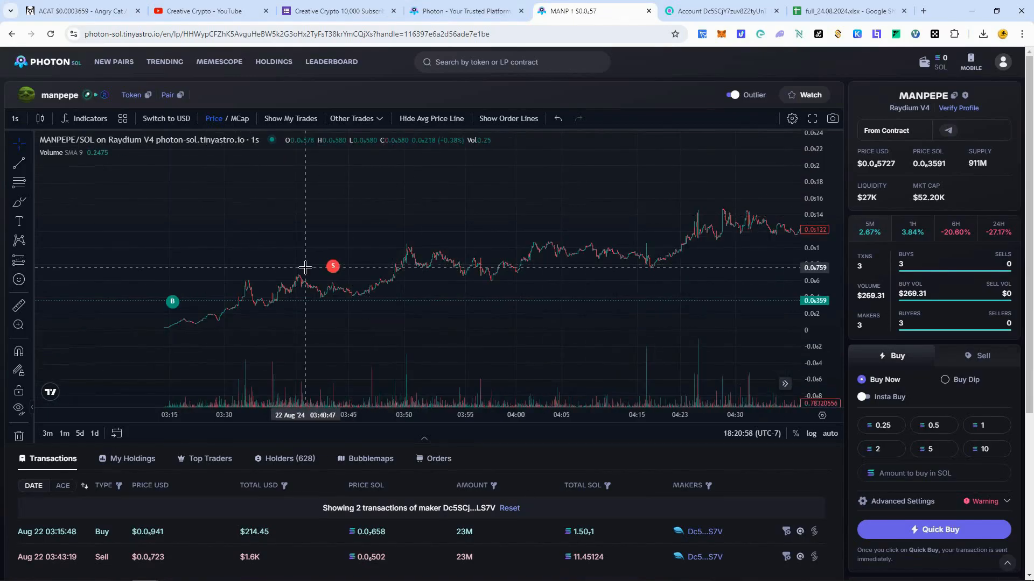
{"action": "left_click_drag", "start_coordinate": [605, 203], "coordinate": [286, 205]}
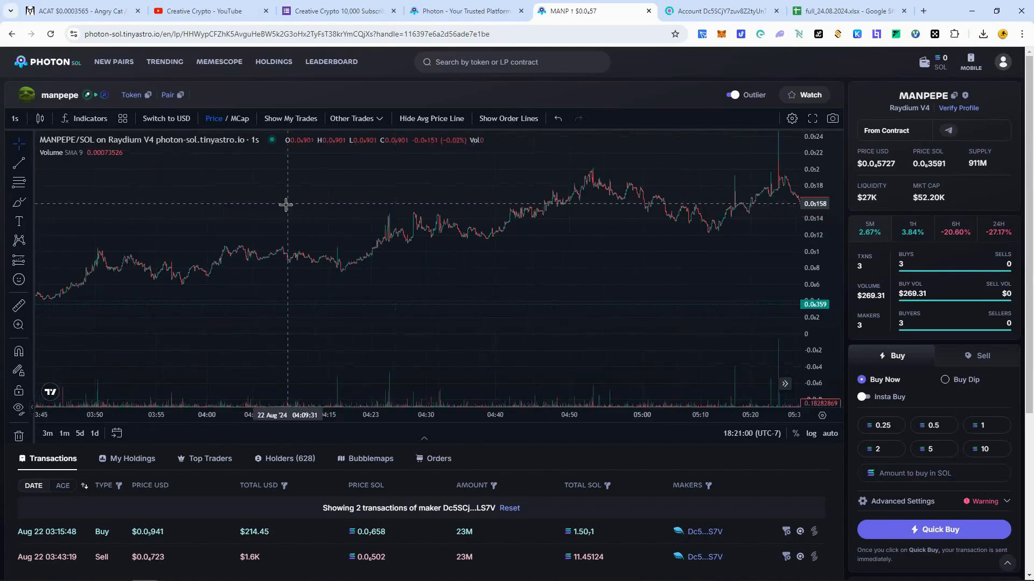
{"action": "left_click_drag", "start_coordinate": [177, 203], "coordinate": [617, 195]}
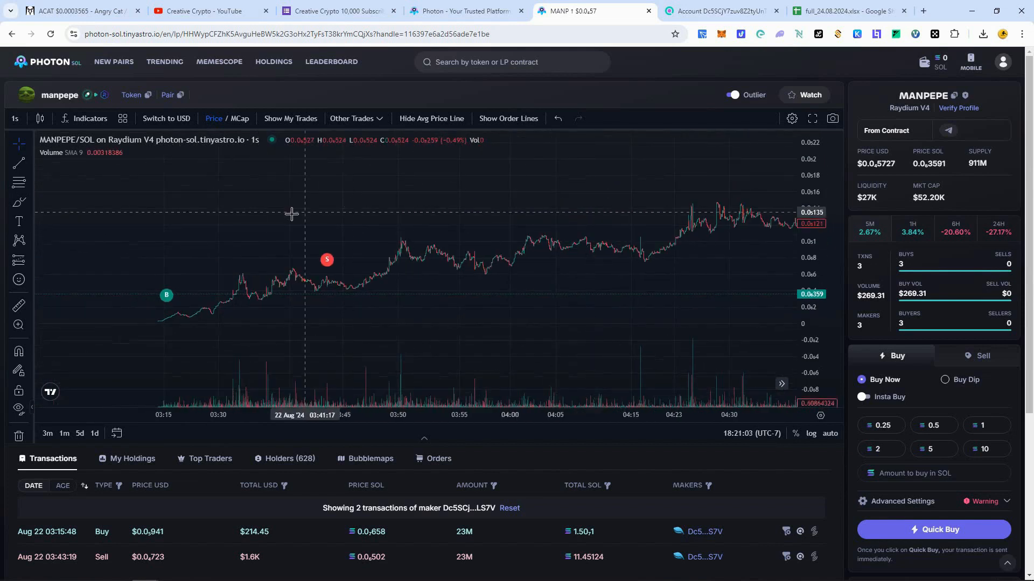
{"action": "left_click_drag", "start_coordinate": [292, 214], "coordinate": [536, 211]}
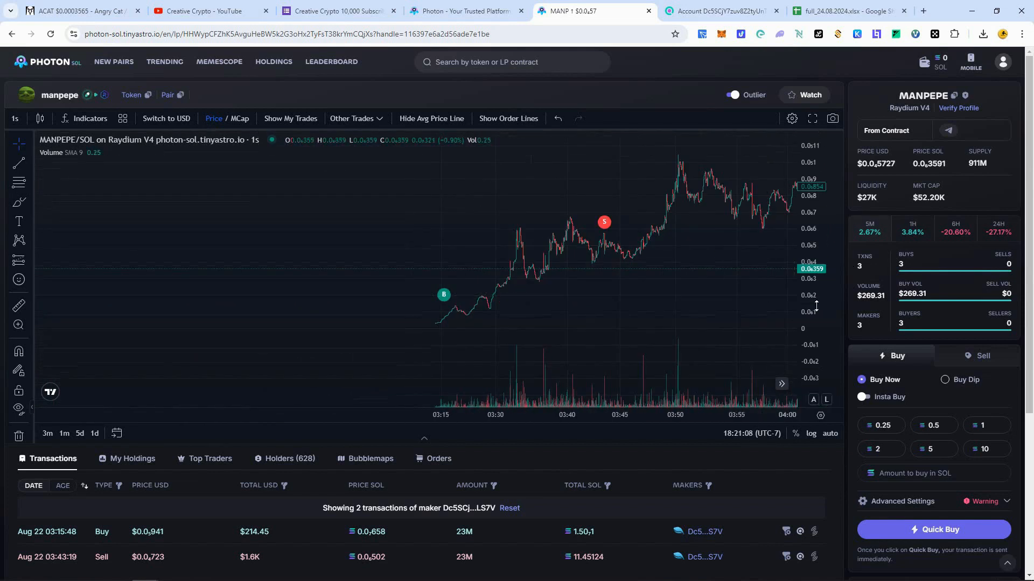
Examine the candles around the wallet's buy marker at the start of the MANPEPE chart
{"action": "left_click_drag", "start_coordinate": [818, 315], "coordinate": [819, 156]}
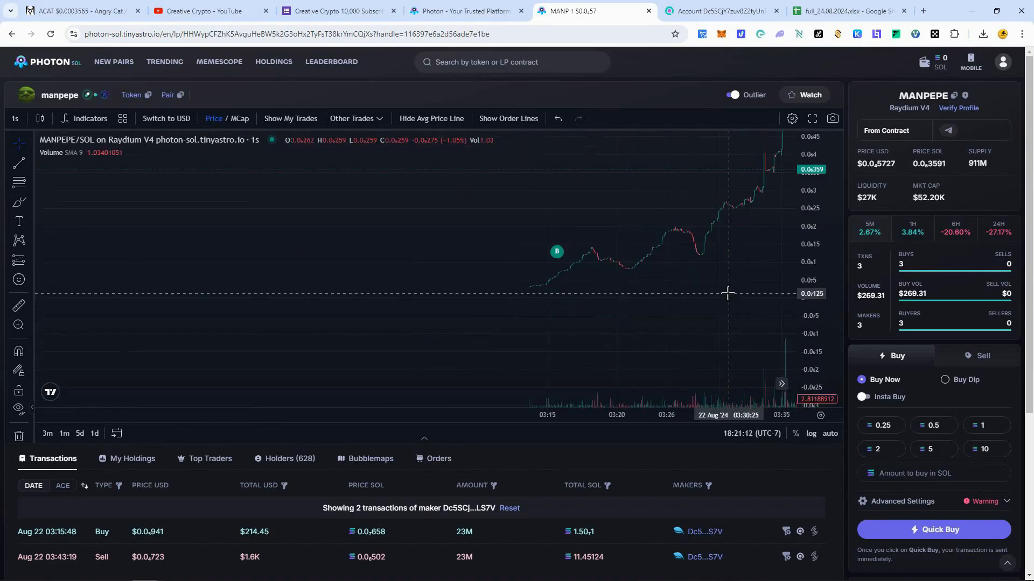
{"action": "scroll", "coordinate": [728, 294], "scroll_direction": "up", "scroll_amount": 4}
{"action": "left_click_drag", "start_coordinate": [812, 278], "coordinate": [813, 121]}
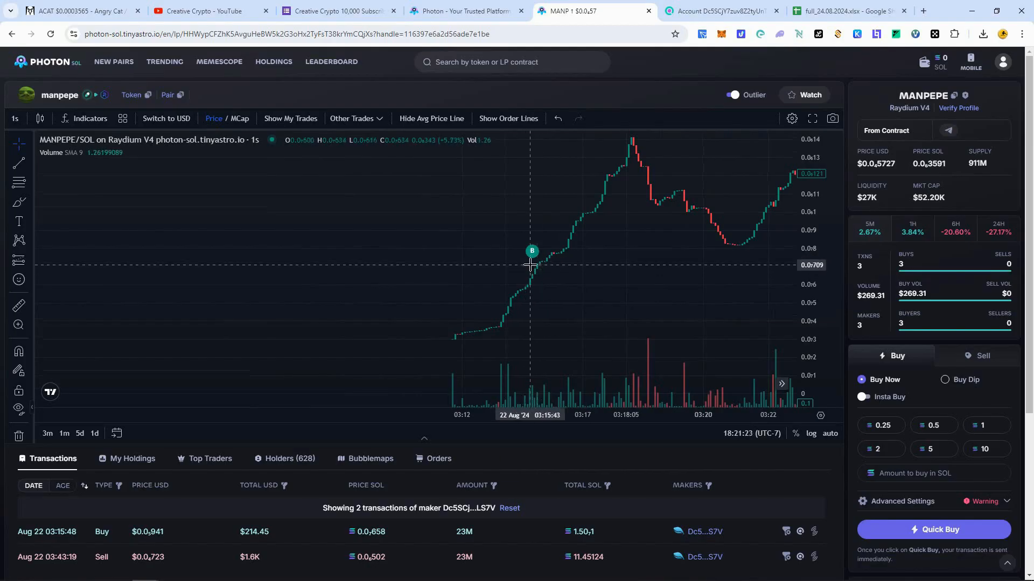
Find the wallet's sell marker on the MANPEPE chart and examine the candles around it
{"action": "left_click_drag", "start_coordinate": [695, 265], "coordinate": [439, 328]}
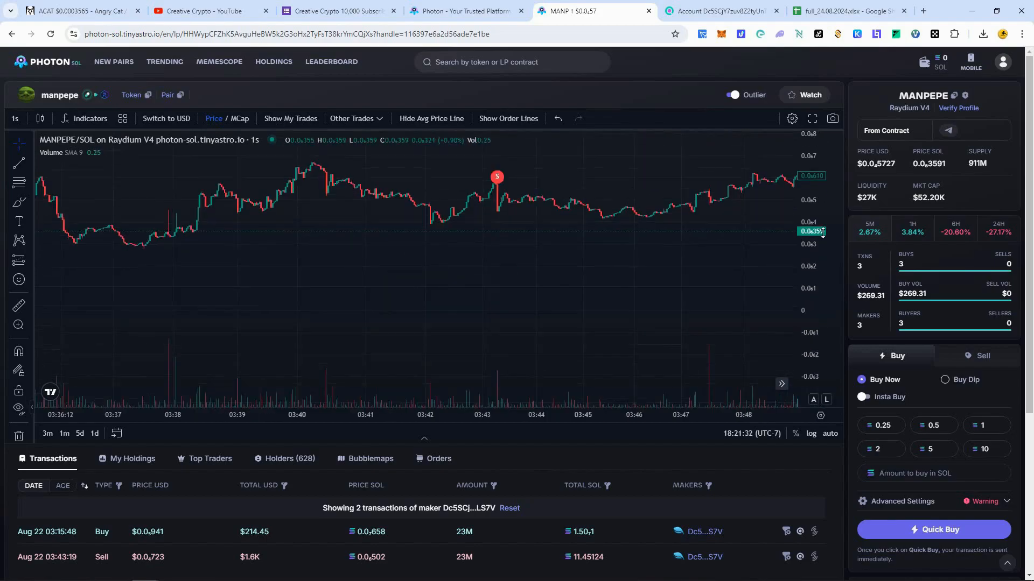
{"action": "left_click_drag", "start_coordinate": [820, 232], "coordinate": [821, 162]}
{"action": "left_click_drag", "start_coordinate": [563, 241], "coordinate": [578, 313]}
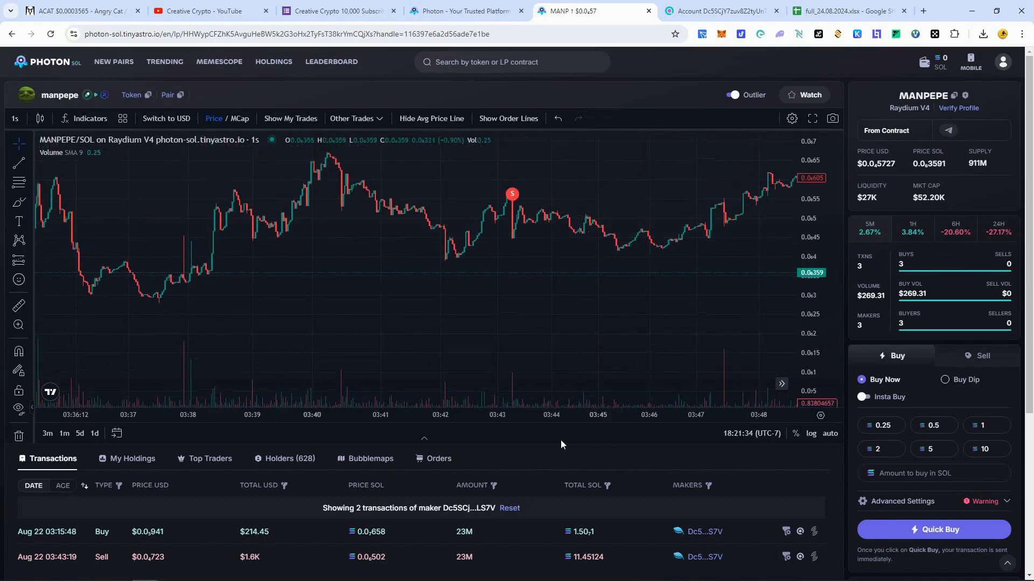
{"action": "scroll", "coordinate": [549, 295], "scroll_direction": "up", "scroll_amount": 3}
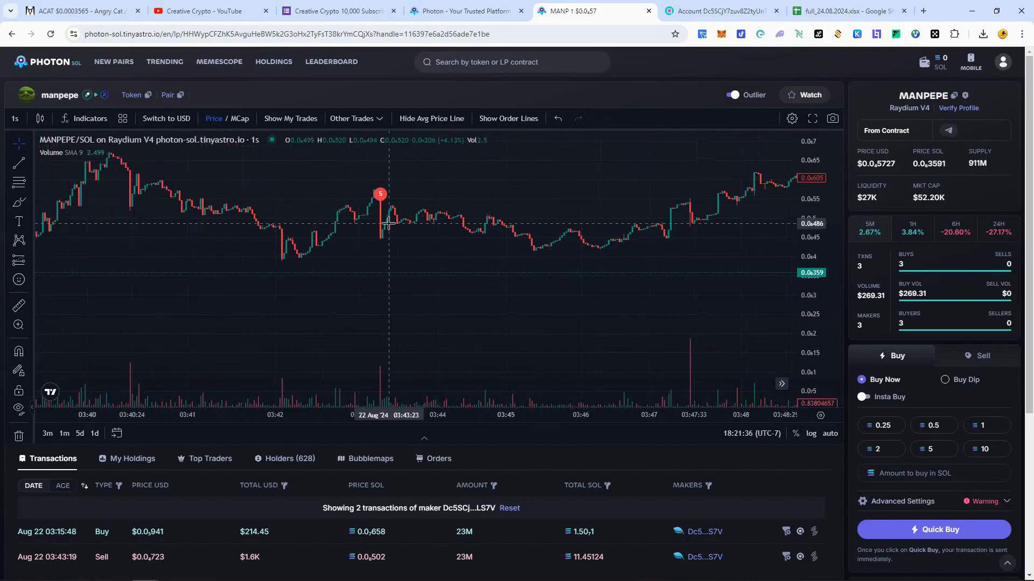
{"action": "left_click_drag", "start_coordinate": [826, 263], "coordinate": [825, 232]}
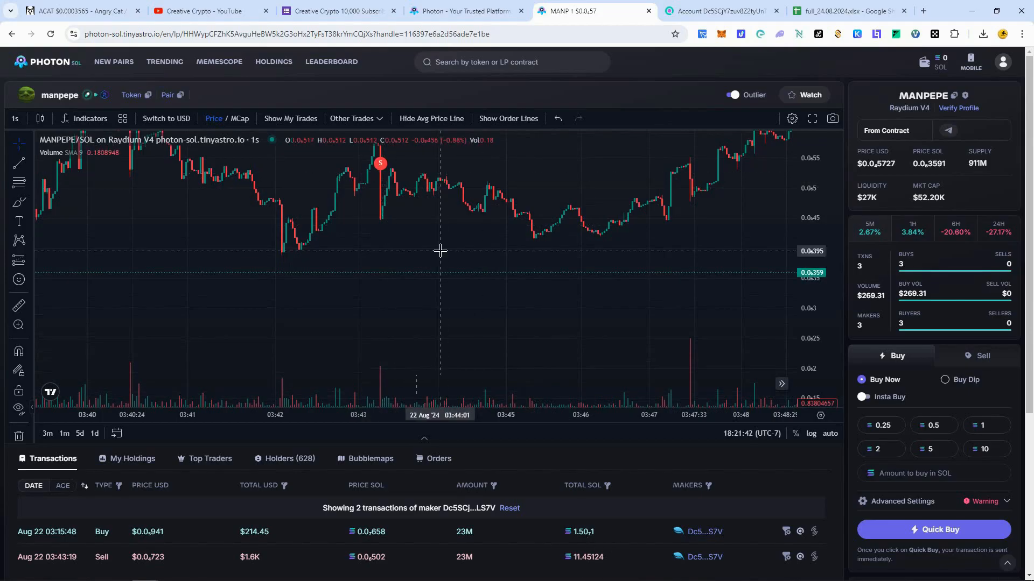
Measure the price change on the MANPEPE chart from the sell marker to the low just after the sale
{"action": "left_click_drag", "start_coordinate": [380, 164], "coordinate": [398, 215]}
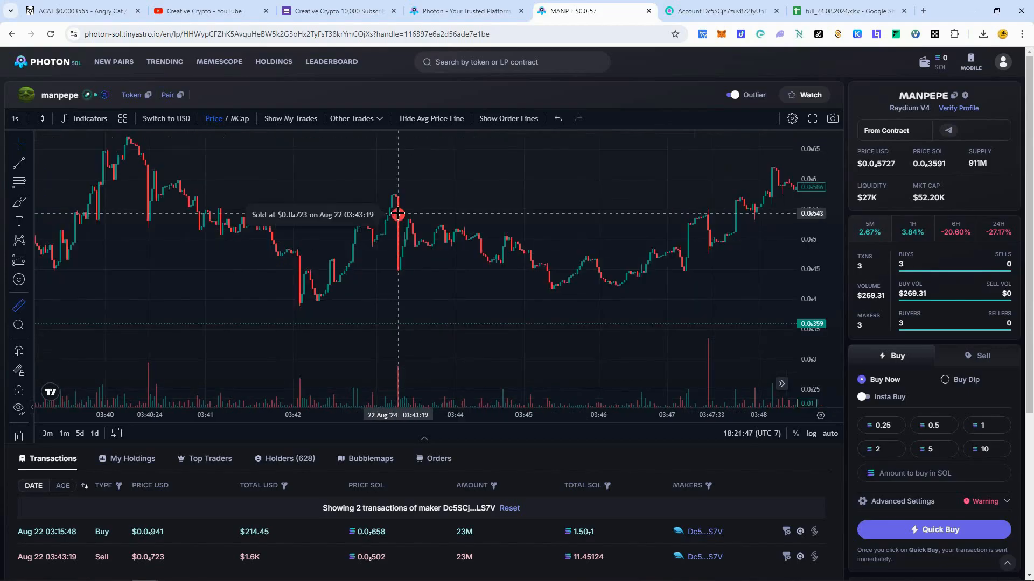
{"action": "left_click", "coordinate": [397, 215]}
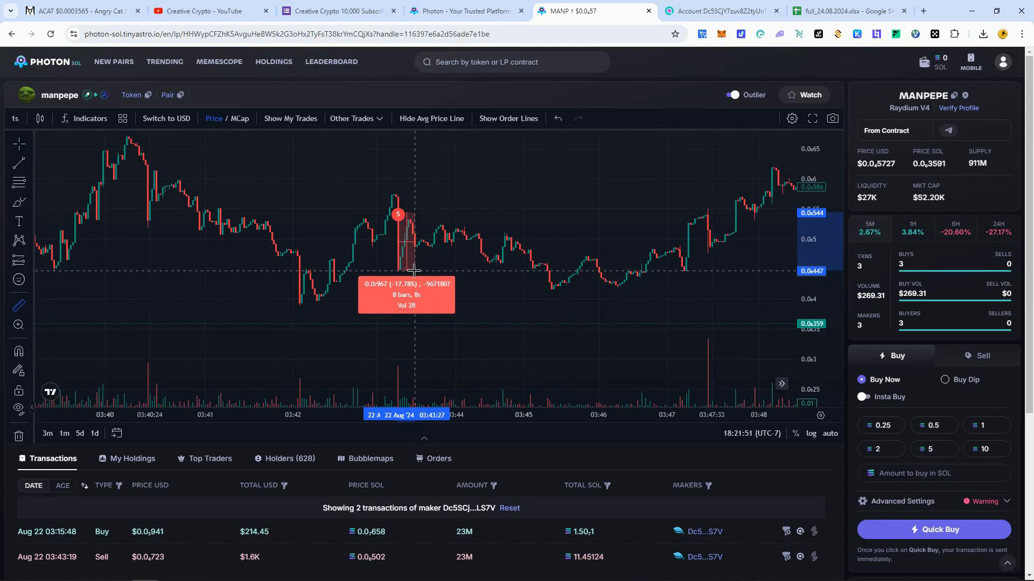
{"action": "left_click", "coordinate": [413, 270]}
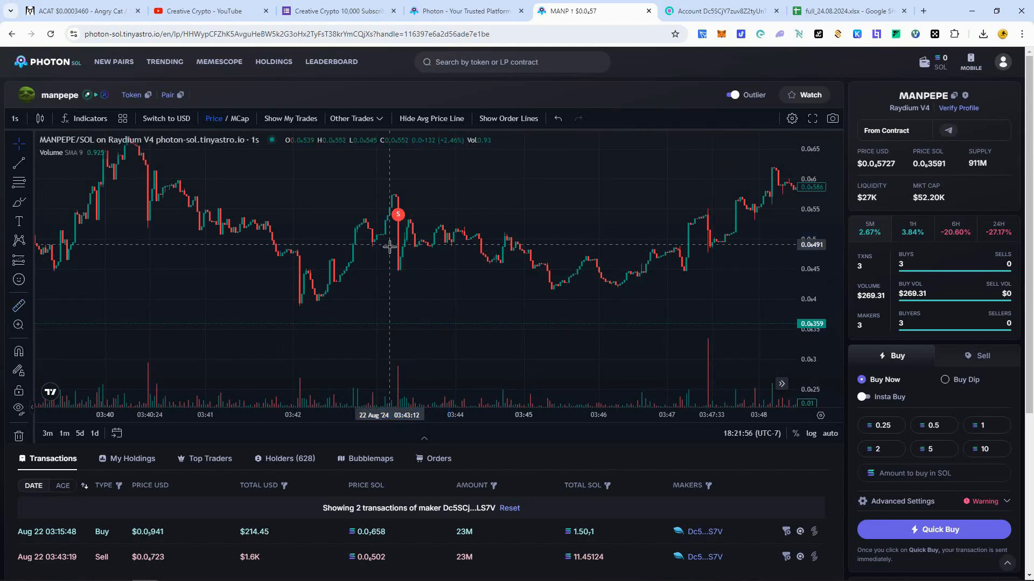
{"action": "mouse_move", "coordinate": [397, 215]}
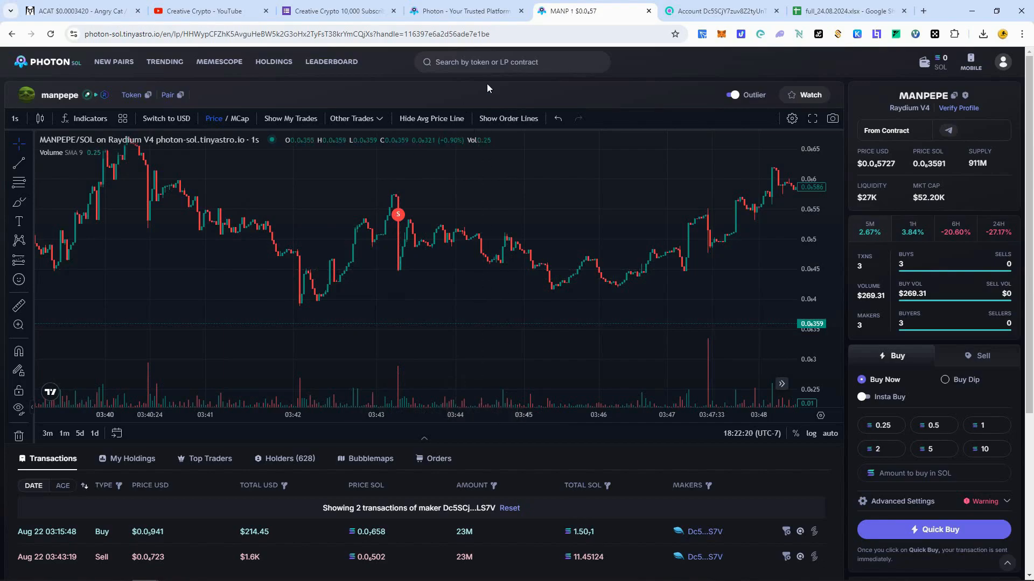
Switch to Solscan and copy the WAR token address from the wallet's balance changes
{"action": "key", "text": "ctrl+Tab"}
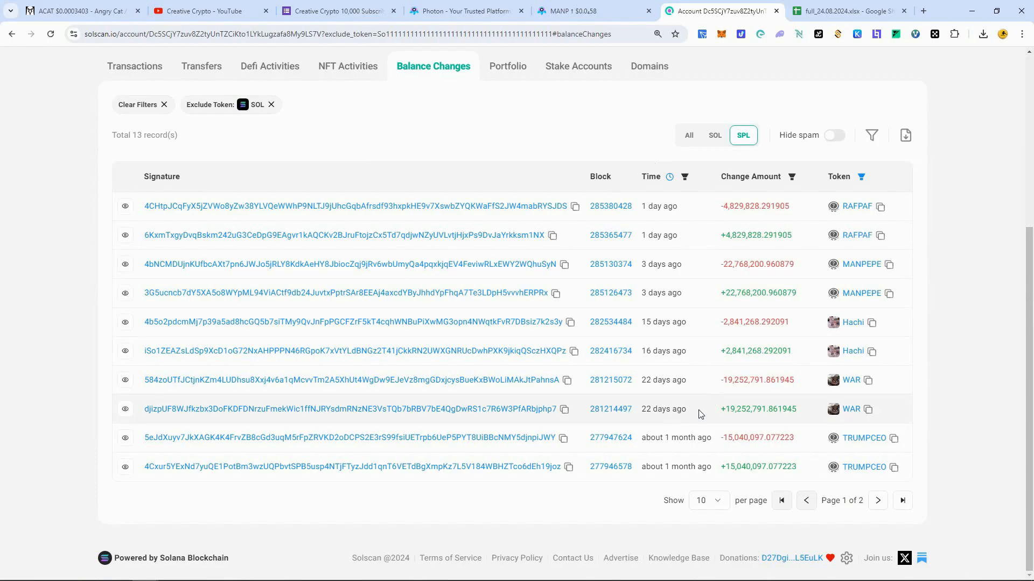
{"action": "mouse_move", "coordinate": [682, 410]}
{"action": "mouse_move", "coordinate": [671, 381]}
{"action": "left_click", "coordinate": [867, 411]}
{"action": "left_click", "coordinate": [867, 410]}
Open the WAR chart in Photon and filter its transactions by the same maker wallet address
{"action": "scroll", "coordinate": [770, 118], "scroll_direction": "up", "scroll_amount": 6}
{"action": "left_click", "coordinate": [592, 11]}
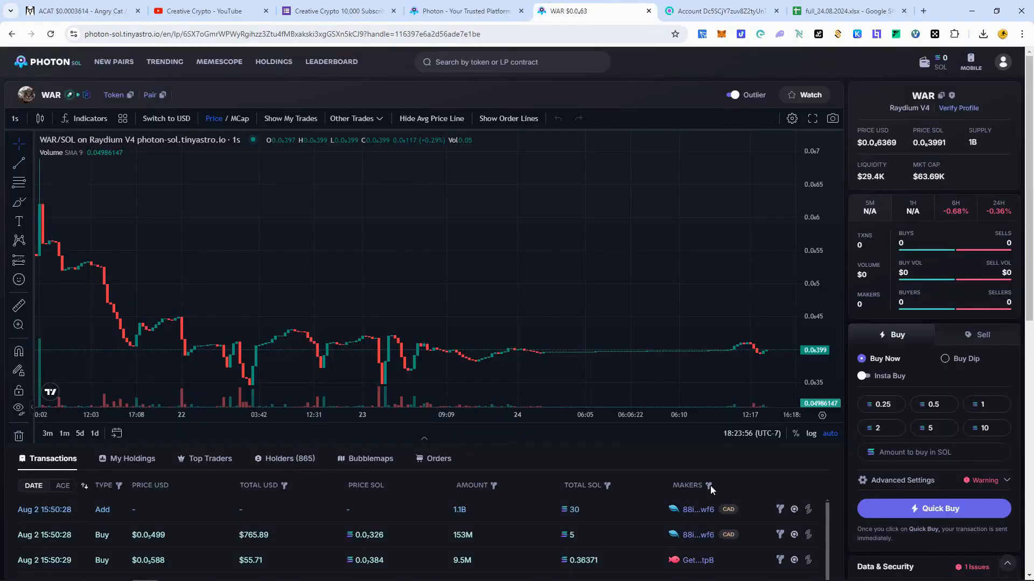
{"action": "left_click", "coordinate": [708, 486]}
{"action": "key", "text": "ctrl+v"}
{"action": "left_click", "coordinate": [544, 337]}
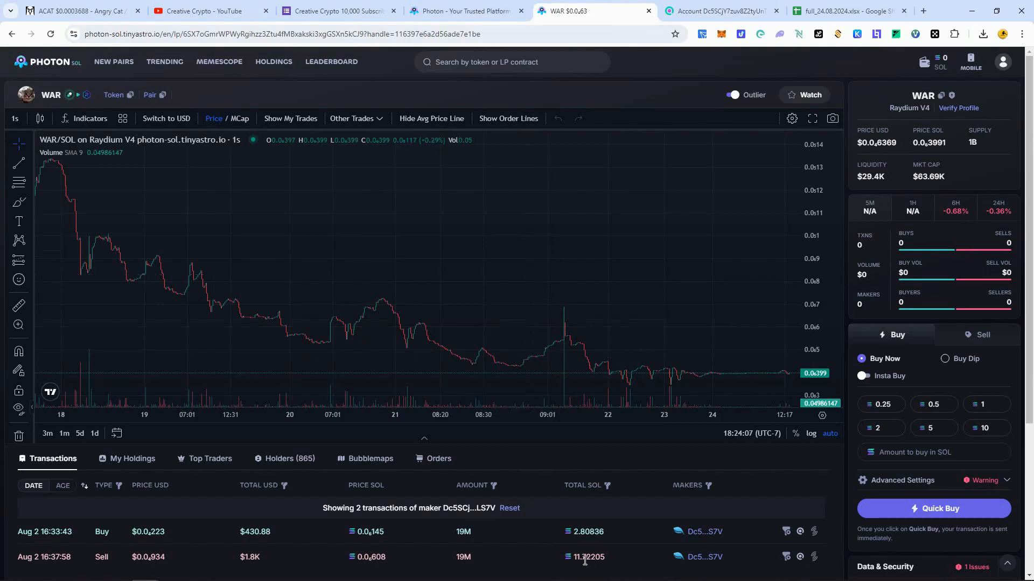
Trace the WAR chart back to its start on 2 August to find the wallet's buy and sell markers
{"action": "scroll", "coordinate": [490, 237], "scroll_direction": "down", "scroll_amount": 5}
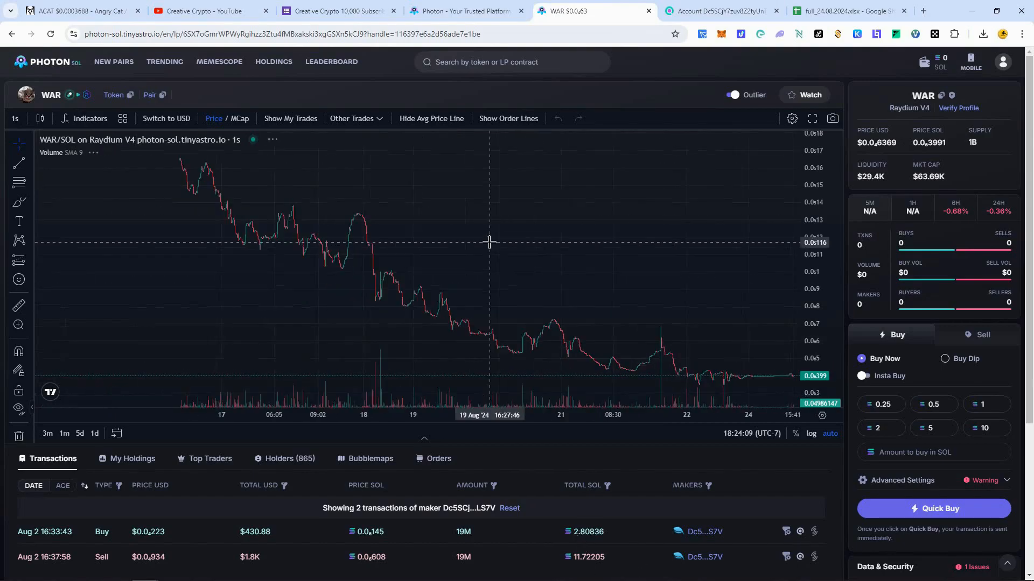
{"action": "left_click_drag", "start_coordinate": [294, 294], "coordinate": [793, 304]}
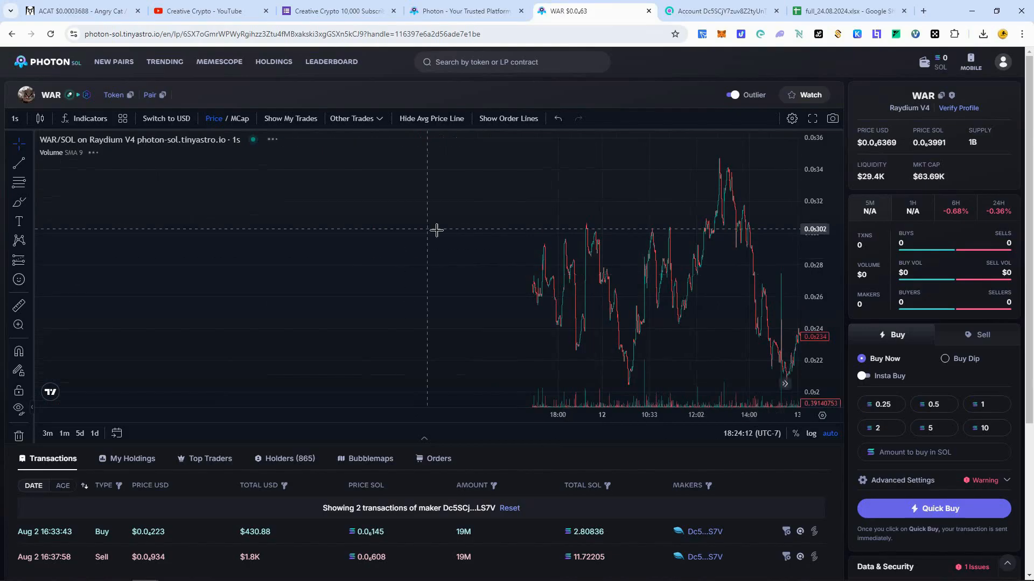
{"action": "scroll", "coordinate": [577, 228], "scroll_direction": "down", "scroll_amount": 6}
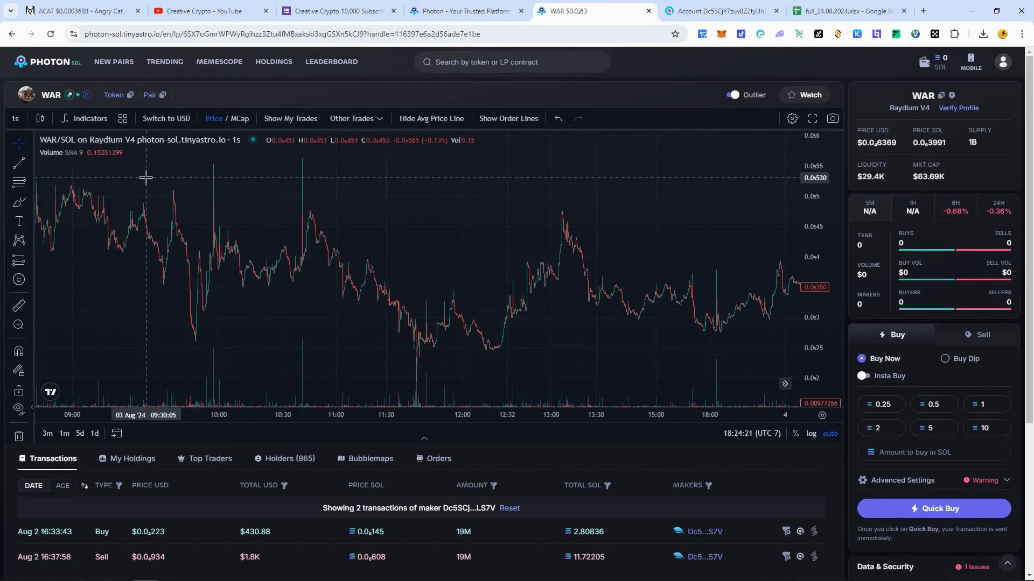
{"action": "left_click_drag", "start_coordinate": [145, 178], "coordinate": [860, 201]}
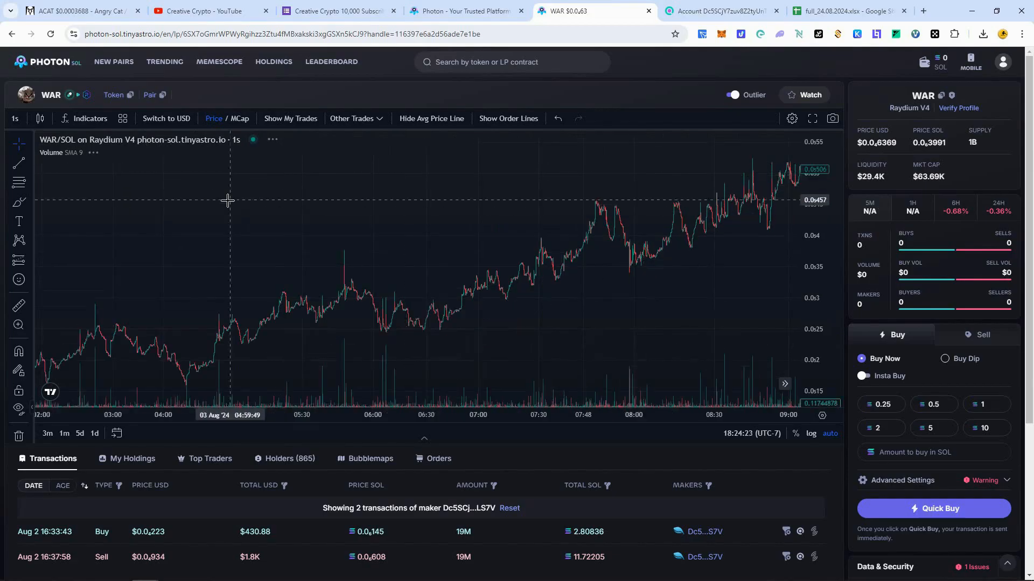
{"action": "left_click_drag", "start_coordinate": [207, 201], "coordinate": [797, 207]}
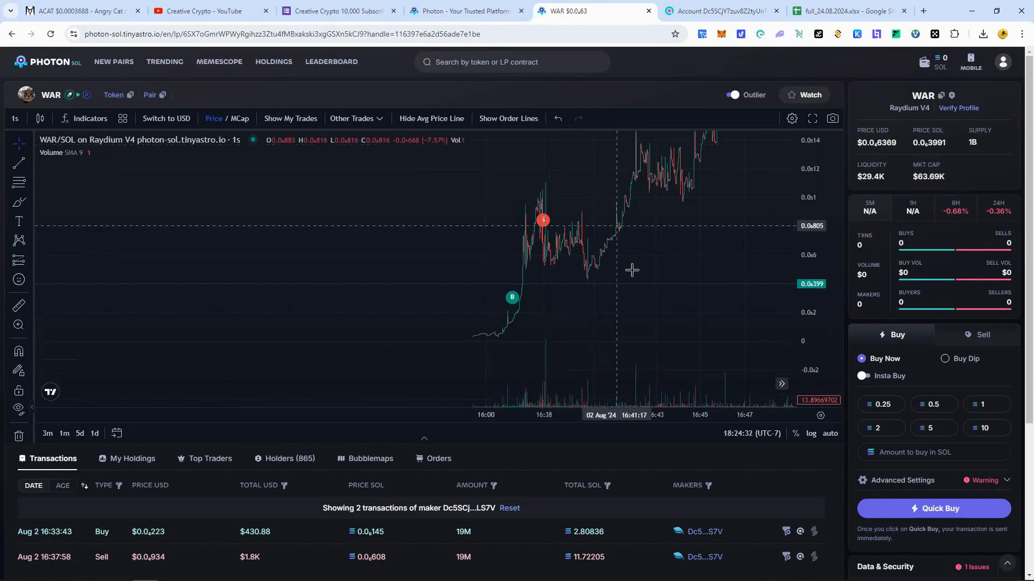
Examine the first WAR trades up close and preview the wallet's WAR buy transaction in Solscan
{"action": "scroll", "coordinate": [575, 334], "scroll_direction": "up", "scroll_amount": 6}
{"action": "left_click_drag", "start_coordinate": [360, 317], "coordinate": [625, 312]}
{"action": "scroll", "coordinate": [759, 323], "scroll_direction": "up", "scroll_amount": 7}
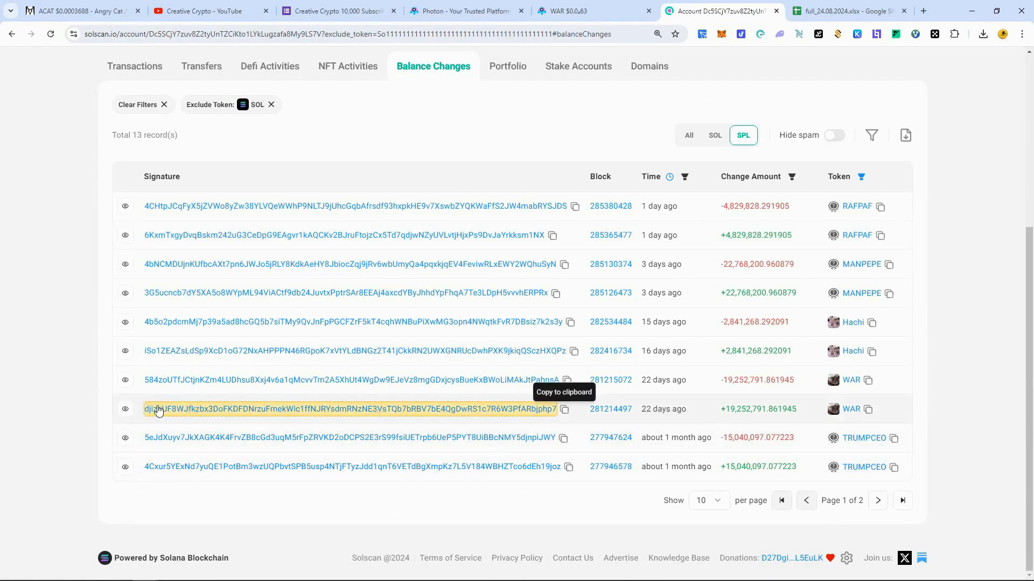
{"action": "mouse_move", "coordinate": [124, 411]}
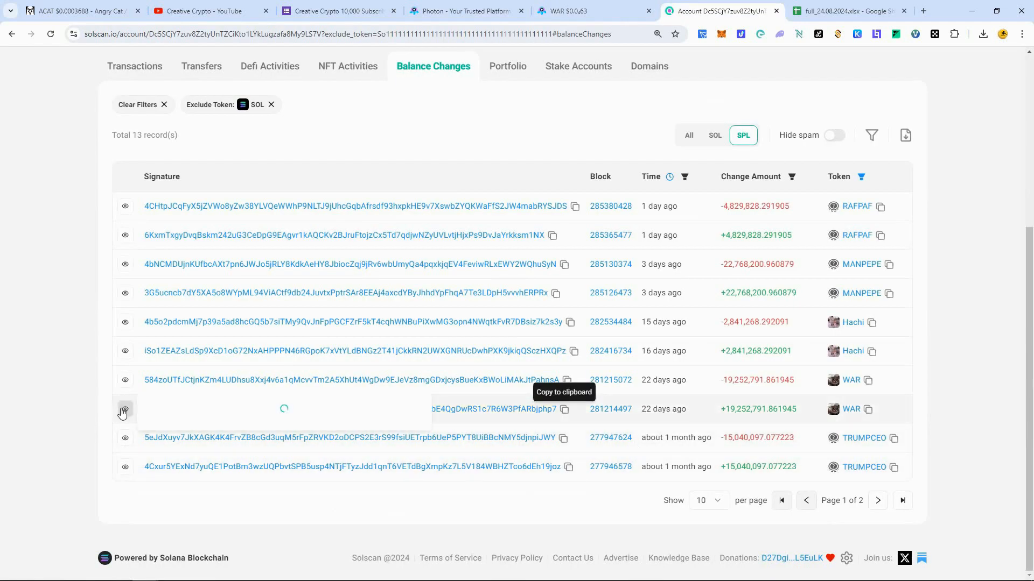
Return to the WAR chart in Photon and examine the price action between the buy and sell markers and after the sale
{"action": "left_click", "coordinate": [581, 11]}
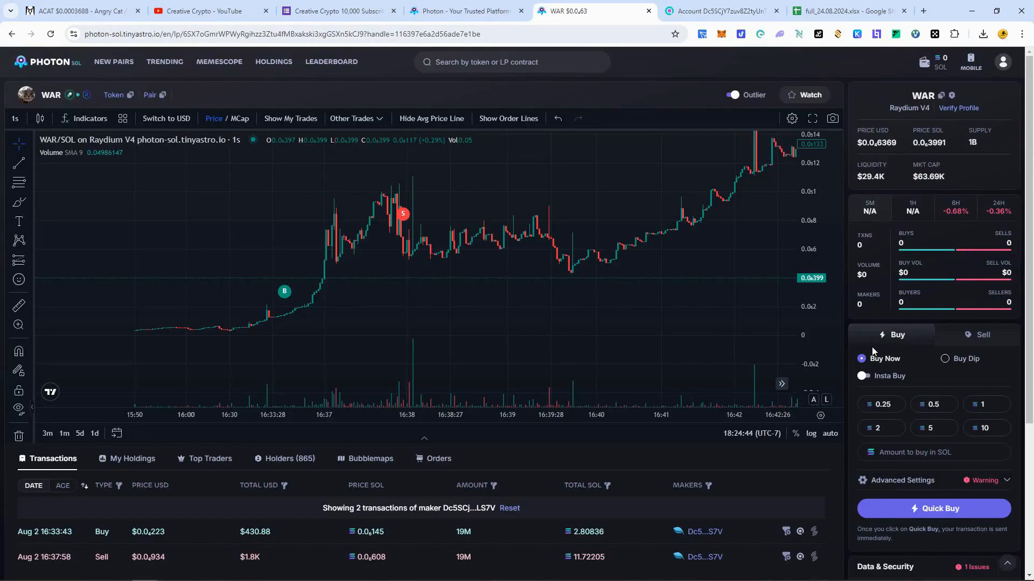
{"action": "left_click_drag", "start_coordinate": [819, 309], "coordinate": [811, 183]}
{"action": "left_click_drag", "start_coordinate": [465, 317], "coordinate": [533, 310]}
{"action": "left_click_drag", "start_coordinate": [824, 166], "coordinate": [817, 291]}
{"action": "left_click_drag", "start_coordinate": [398, 327], "coordinate": [460, 330]}
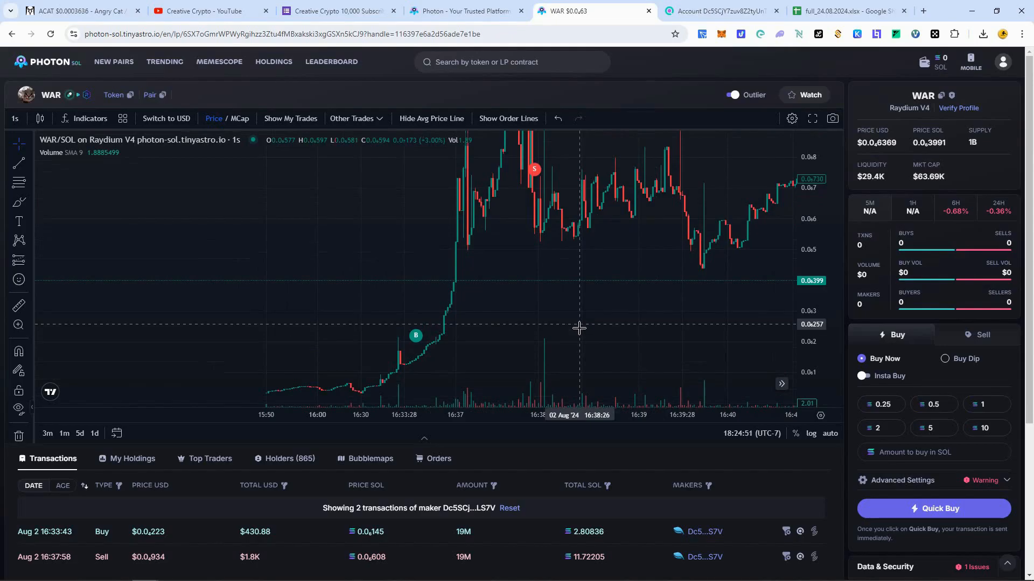
{"action": "mouse_move", "coordinate": [580, 328]}
{"action": "left_mouse_down"}
{"action": "mouse_move", "coordinate": [596, 274]}
{"action": "mouse_move", "coordinate": [621, 284]}
{"action": "mouse_move", "coordinate": [596, 312]}
{"action": "left_mouse_up"}
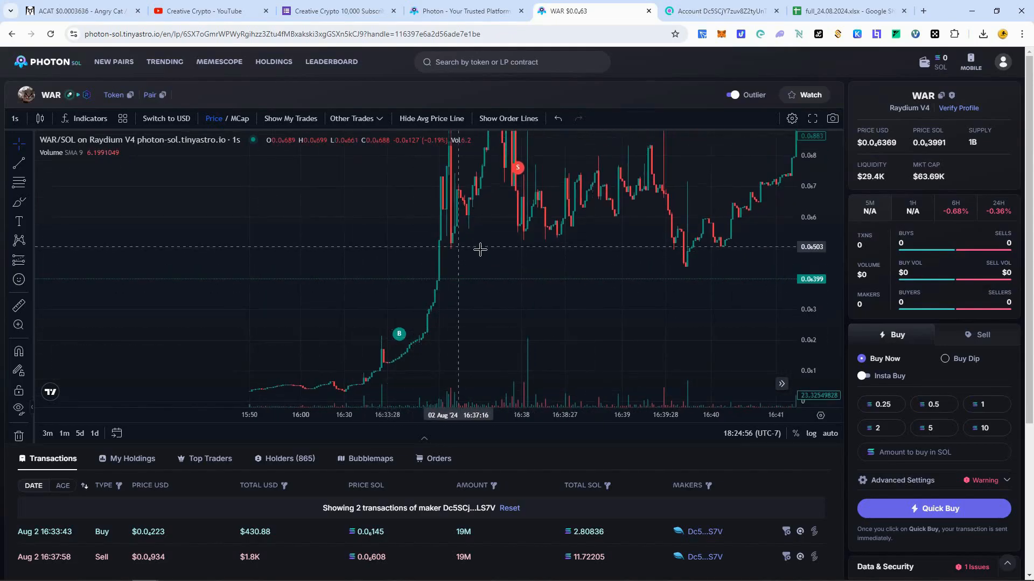
{"action": "left_click_drag", "start_coordinate": [596, 250], "coordinate": [585, 281]}
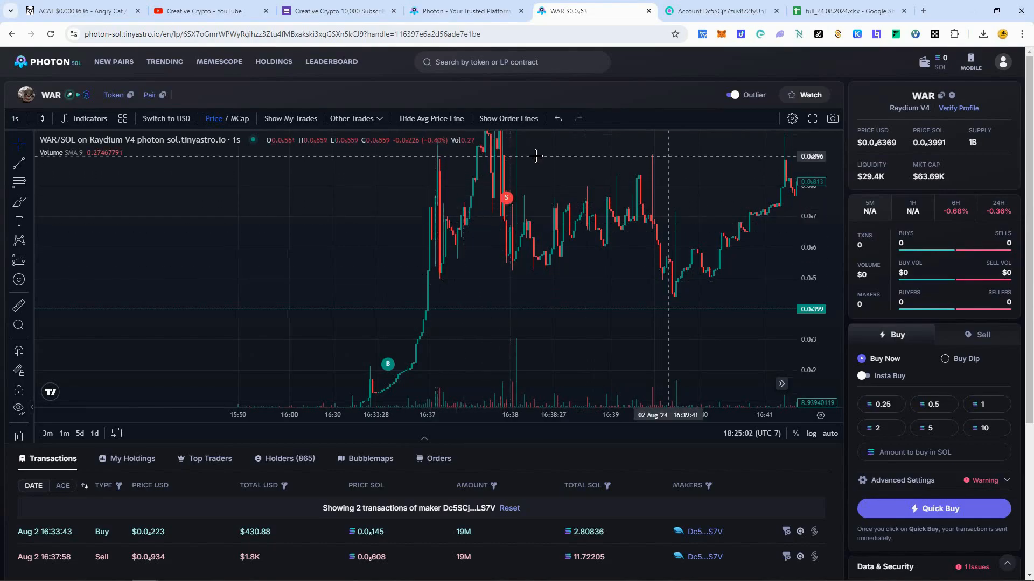
{"action": "left_click_drag", "start_coordinate": [826, 156], "coordinate": [827, 284]}
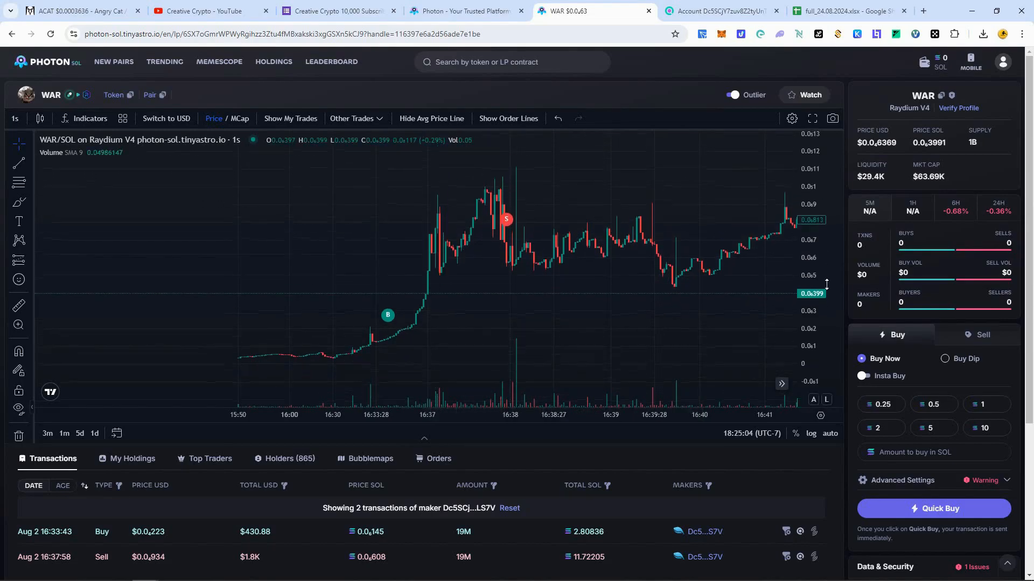
{"action": "mouse_move", "coordinate": [713, 208]}
{"action": "left_mouse_down"}
{"action": "mouse_move", "coordinate": [579, 211]}
{"action": "mouse_move", "coordinate": [554, 259]}
{"action": "mouse_move", "coordinate": [357, 295]}
{"action": "mouse_move", "coordinate": [332, 349]}
{"action": "left_mouse_up"}
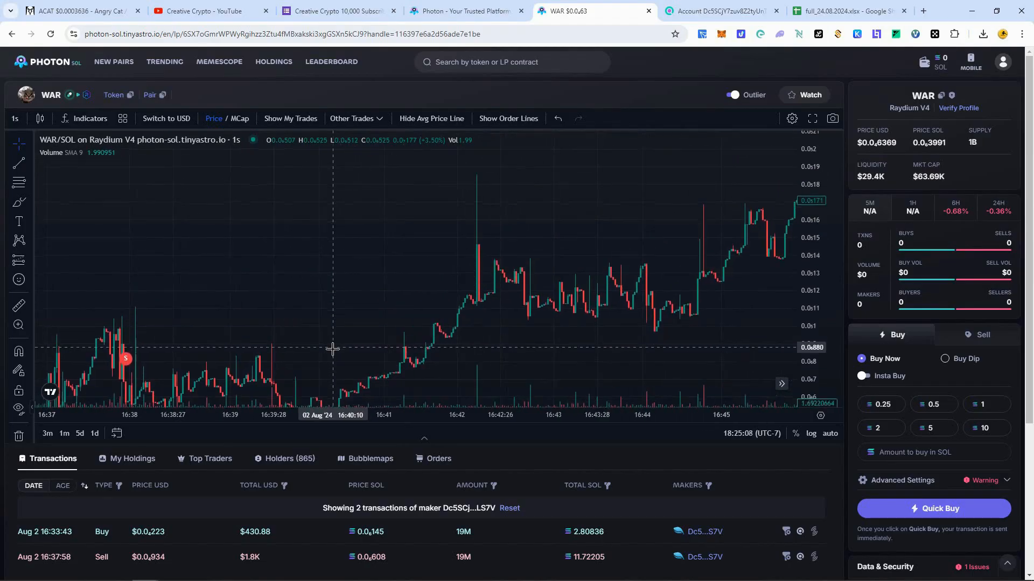
Examine the WAR price action after the sale and trace the chart back to the wallet's buy and sell markers
{"action": "left_click_drag", "start_coordinate": [538, 228], "coordinate": [203, 254]}
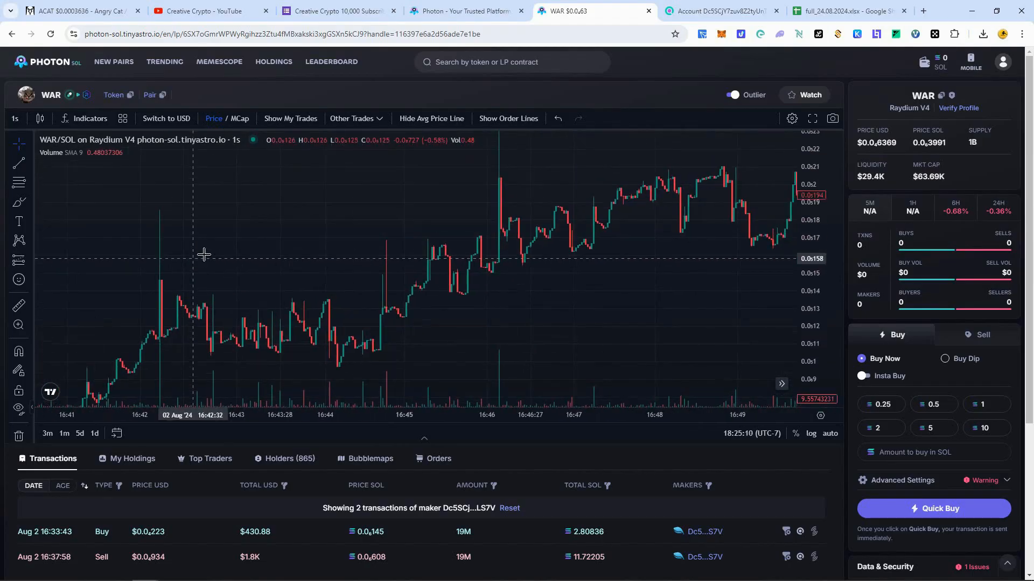
{"action": "left_click_drag", "start_coordinate": [625, 161], "coordinate": [604, 196]}
{"action": "left_click_drag", "start_coordinate": [404, 261], "coordinate": [685, 134]}
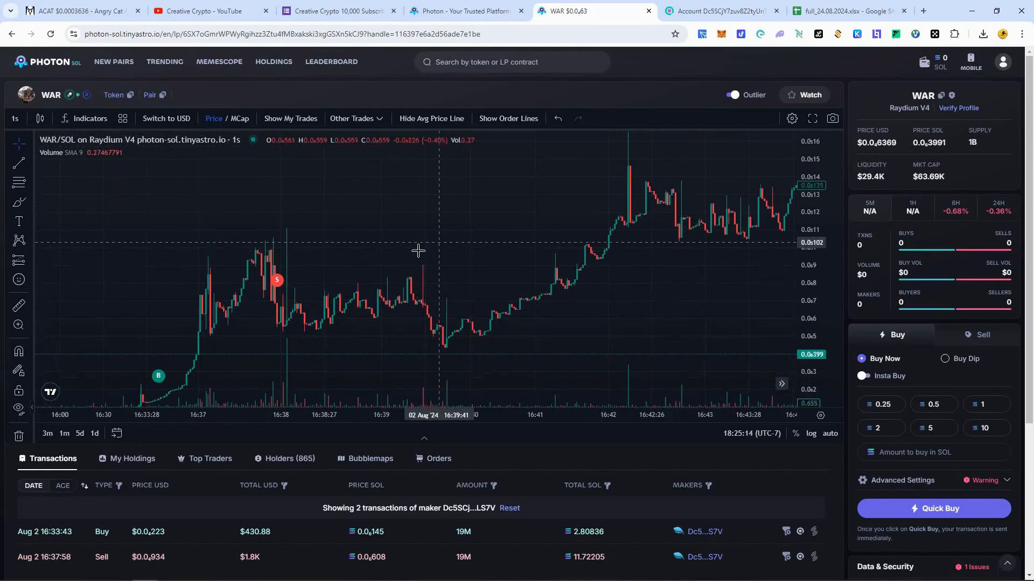
{"action": "left_click_drag", "start_coordinate": [418, 250], "coordinate": [716, 185]}
{"action": "scroll", "coordinate": [701, 304], "scroll_direction": "up", "scroll_amount": 8}
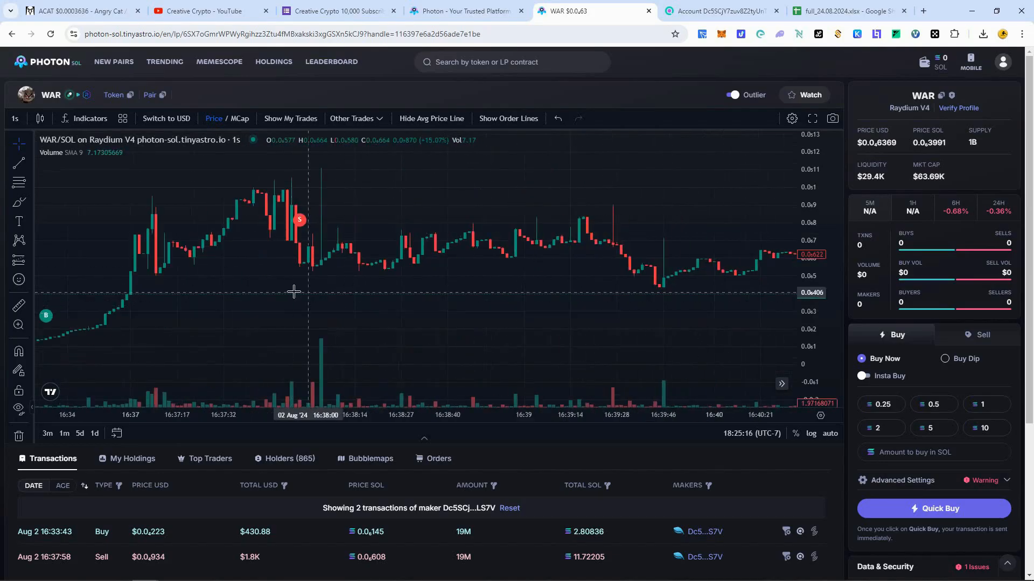
{"action": "left_click_drag", "start_coordinate": [293, 291], "coordinate": [606, 307]}
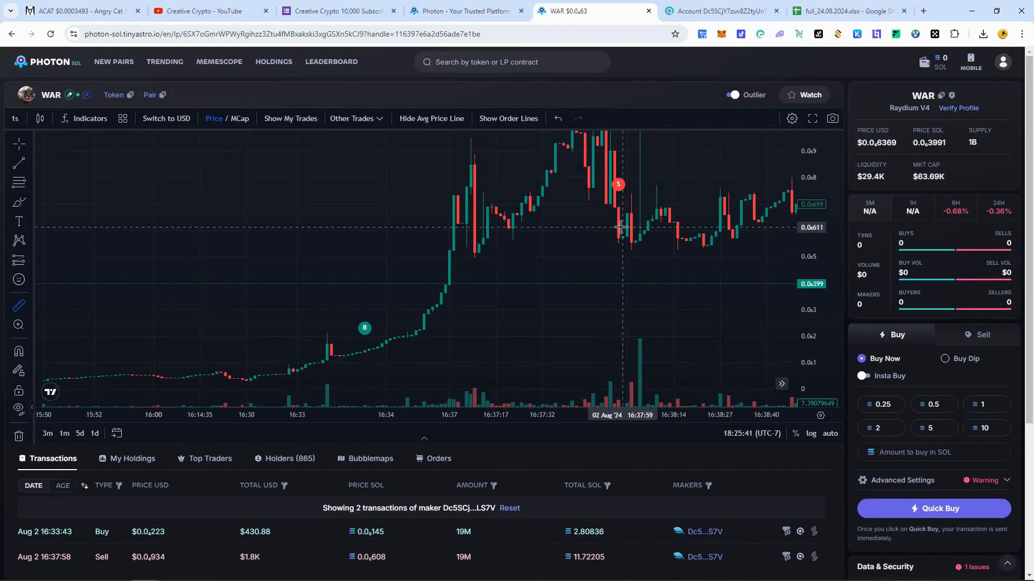
Measure the price drop just below the sell marker on the WAR chart and review the whole move from the buy
{"action": "left_click", "coordinate": [621, 227]}
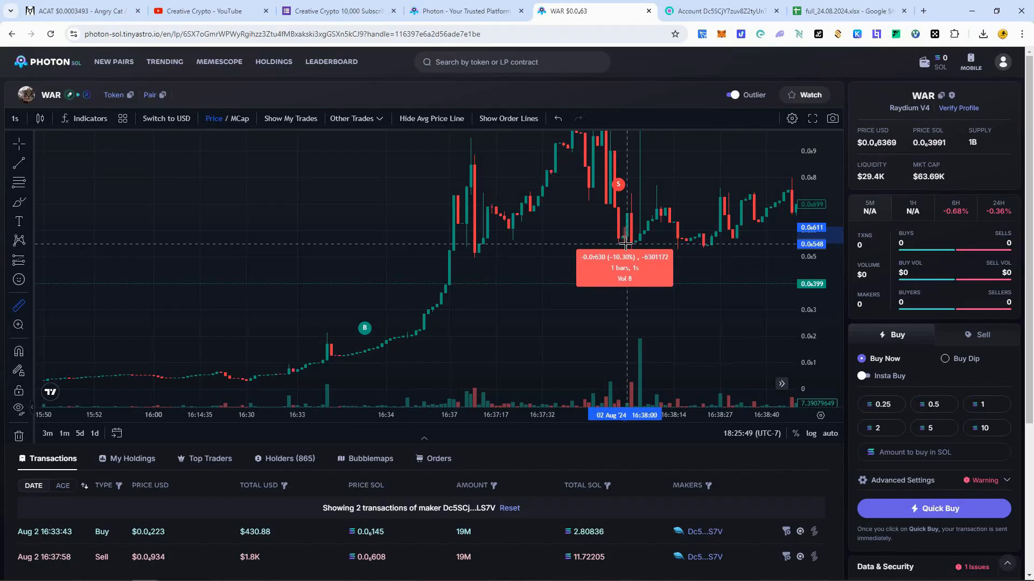
{"action": "left_click", "coordinate": [625, 244]}
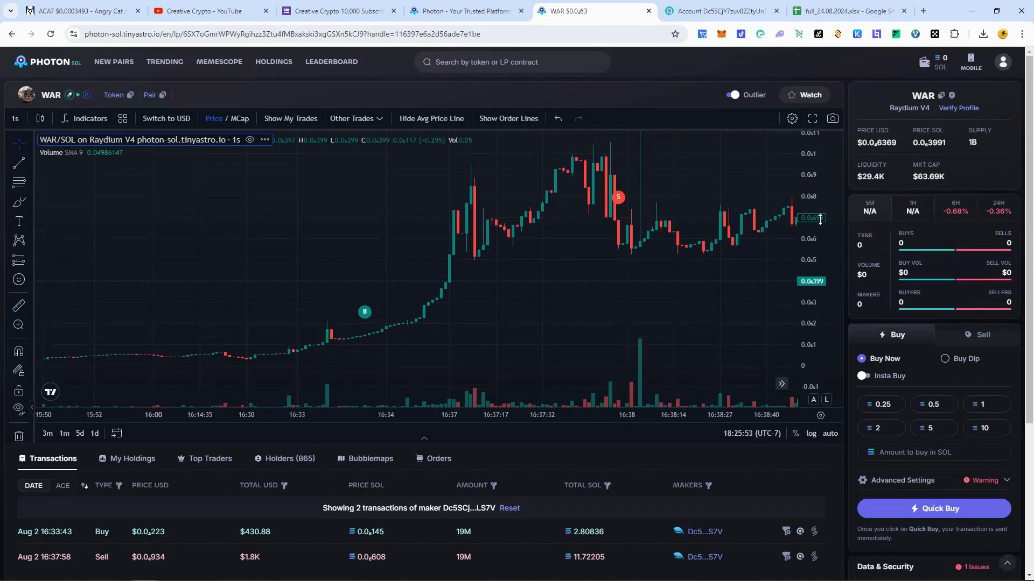
{"action": "scroll", "coordinate": [429, 270], "scroll_direction": "down", "scroll_amount": 2}
{"action": "scroll", "coordinate": [430, 269], "scroll_direction": "up", "scroll_amount": 5}
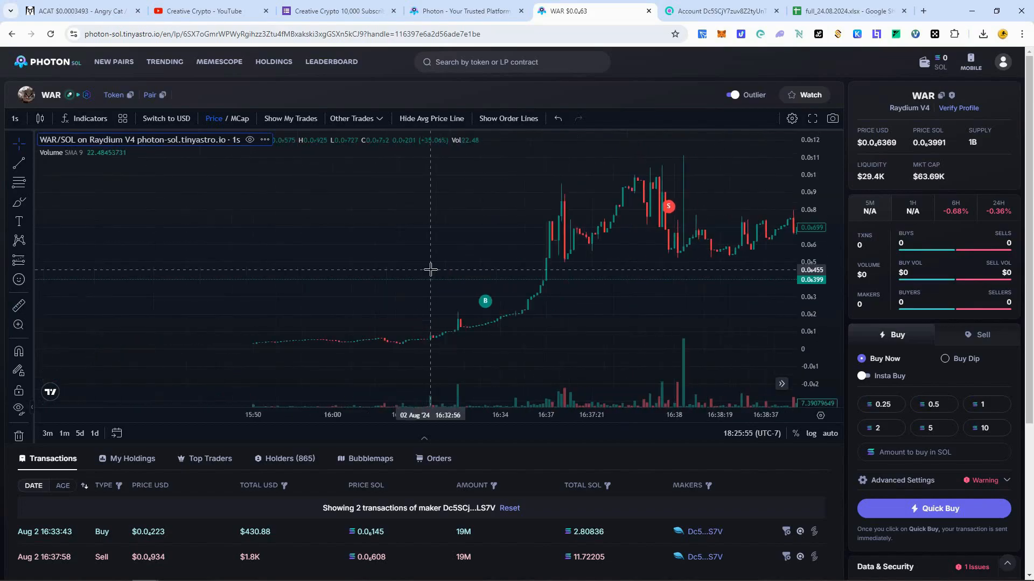
{"action": "scroll", "coordinate": [430, 269], "scroll_direction": "down", "scroll_amount": 1}
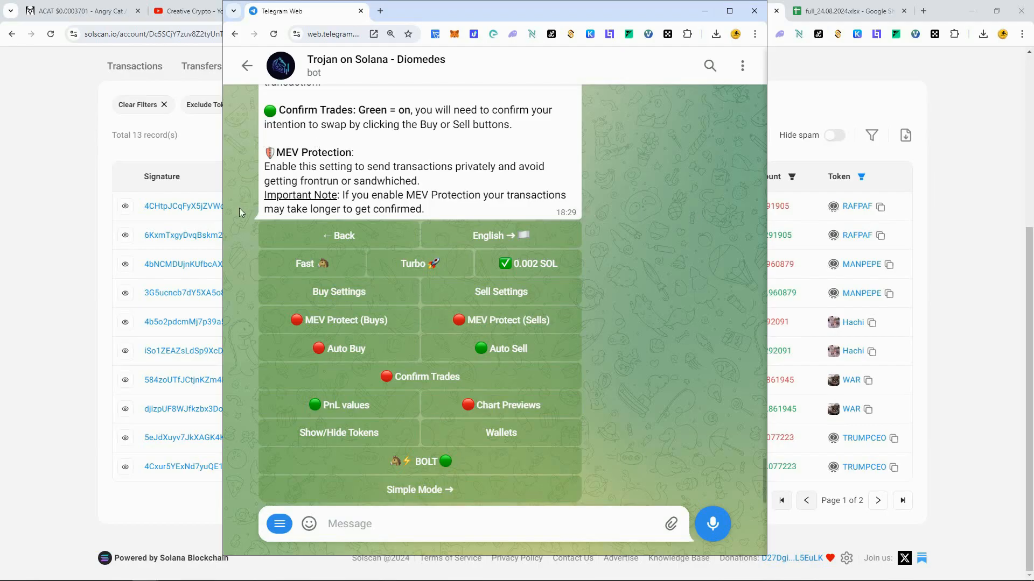
Switch to the Trojan on Solana bot chat in Telegram Web and review its settings FAQ and trading options
{"action": "scroll", "coordinate": [717, 203], "scroll_direction": "up", "scroll_amount": 3}
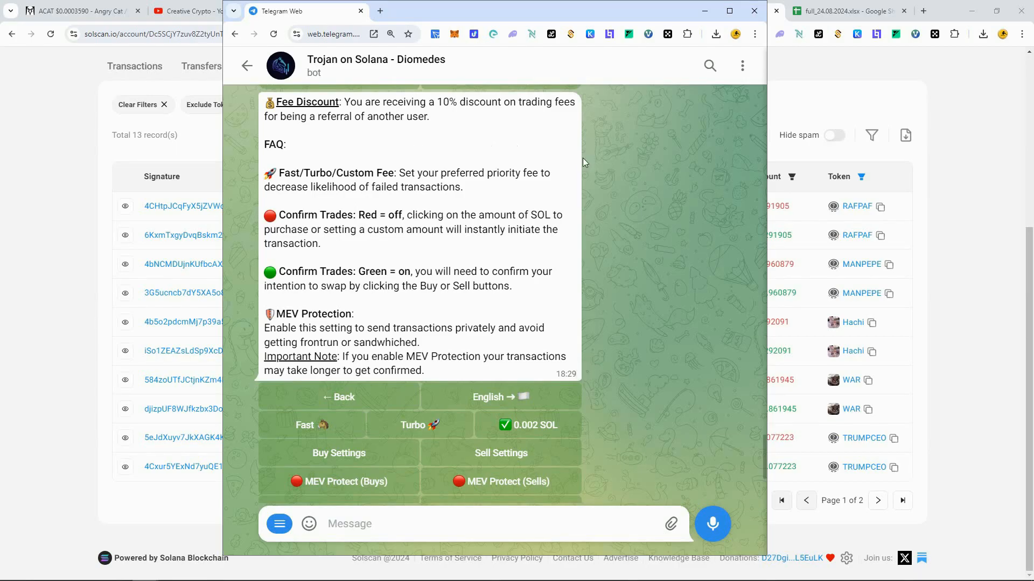
{"action": "scroll", "coordinate": [670, 253], "scroll_direction": "down", "scroll_amount": 1}
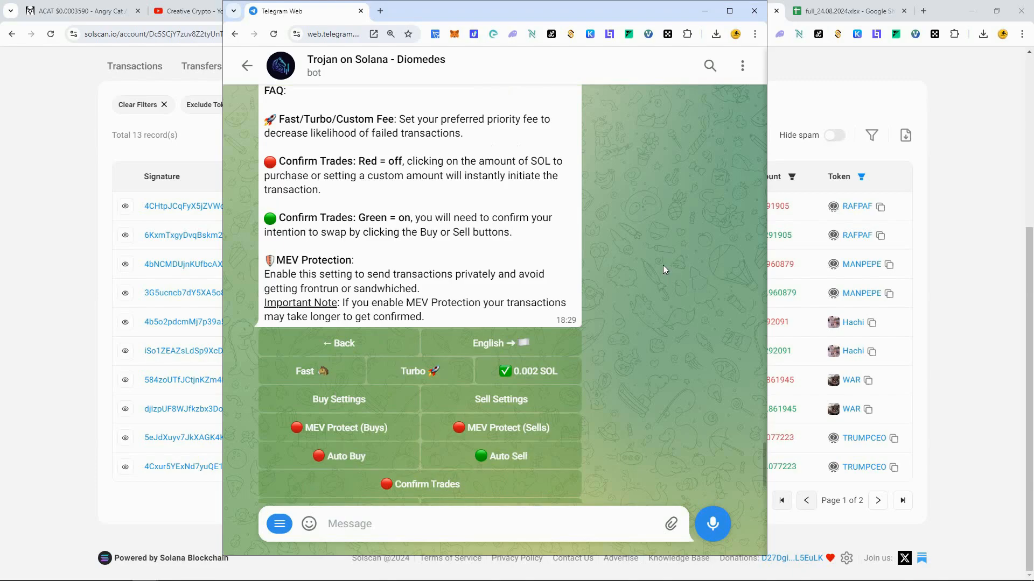
{"action": "scroll", "coordinate": [663, 264], "scroll_direction": "up", "scroll_amount": 1}
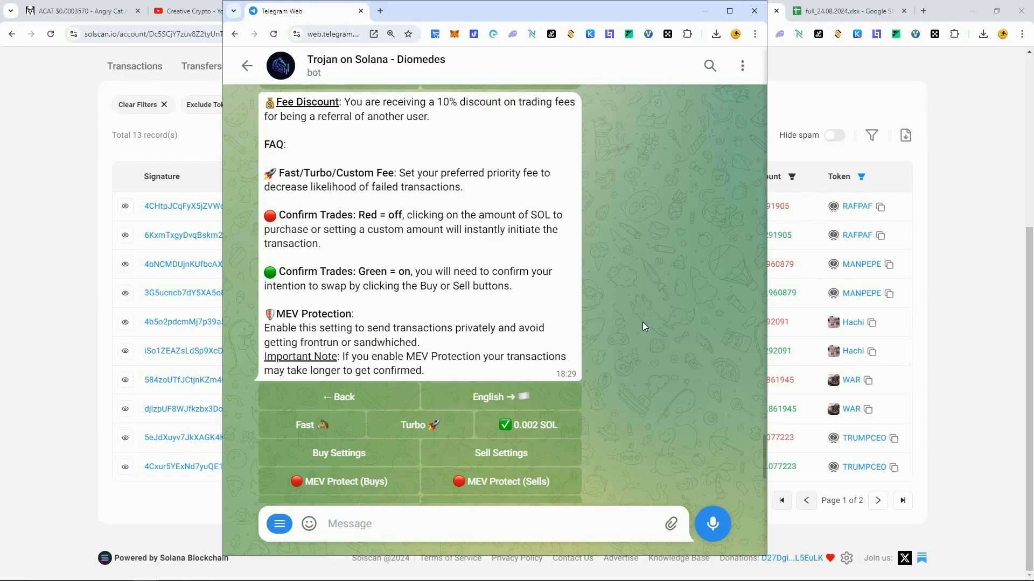
{"action": "scroll", "coordinate": [383, 495], "scroll_direction": "down", "scroll_amount": 3}
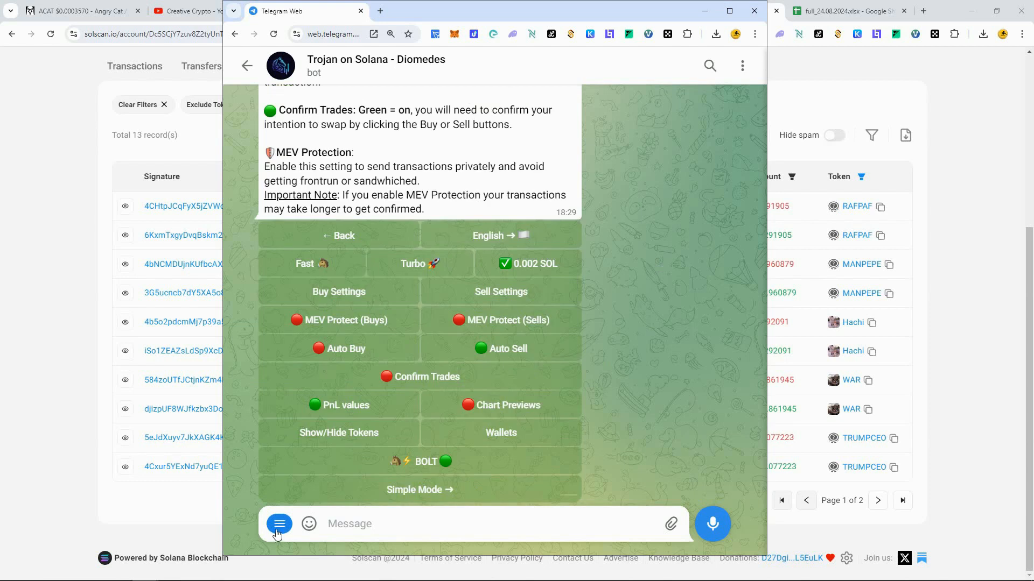
Send the /backup command to the Trojan bot and review its list of backup bots
{"action": "left_click", "coordinate": [280, 523]}
{"action": "scroll", "coordinate": [369, 450], "scroll_direction": "down", "scroll_amount": 5}
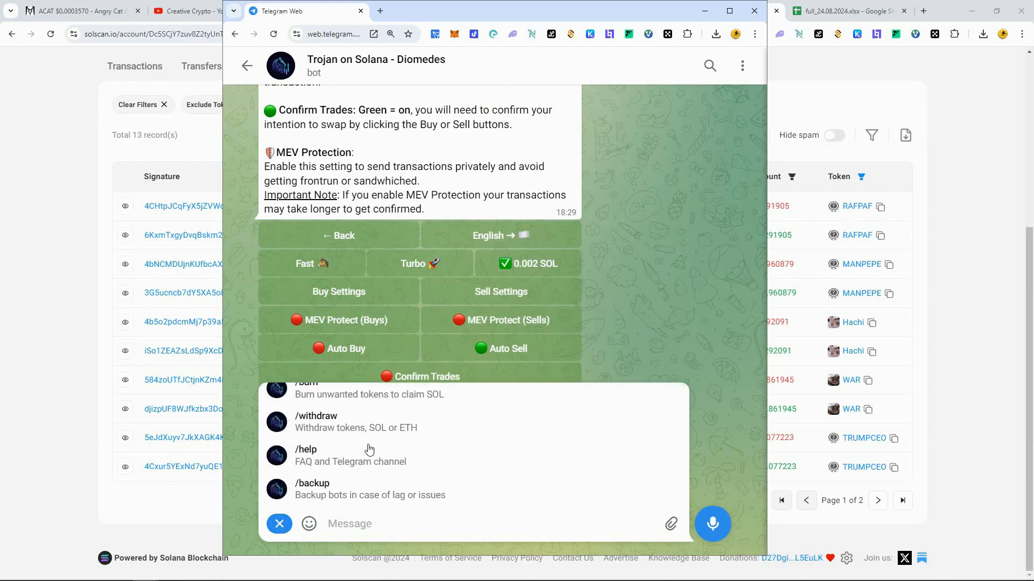
{"action": "left_click", "coordinate": [336, 502]}
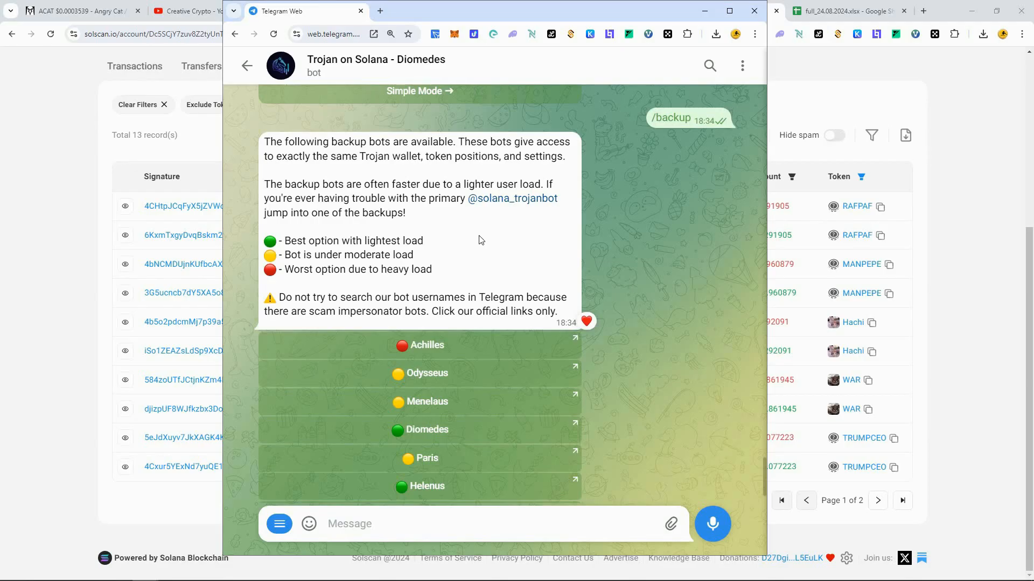
{"action": "scroll", "coordinate": [647, 272], "scroll_direction": "down", "scroll_amount": 1}
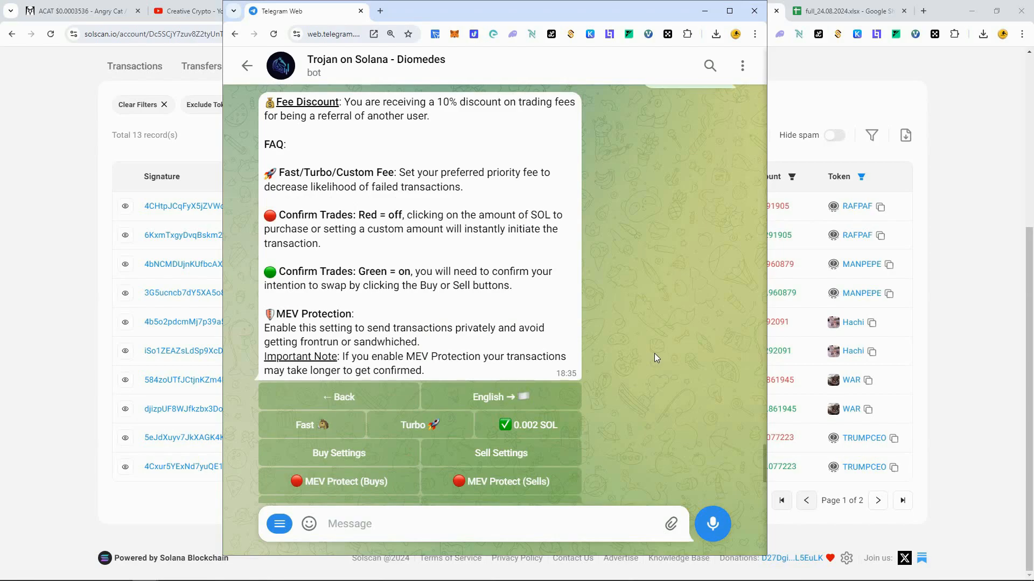
Review the bot's fee options, draft 0.002 as an example custom fee, and open the Auto Sell settings
{"action": "scroll", "coordinate": [655, 353], "scroll_direction": "down", "scroll_amount": 3}
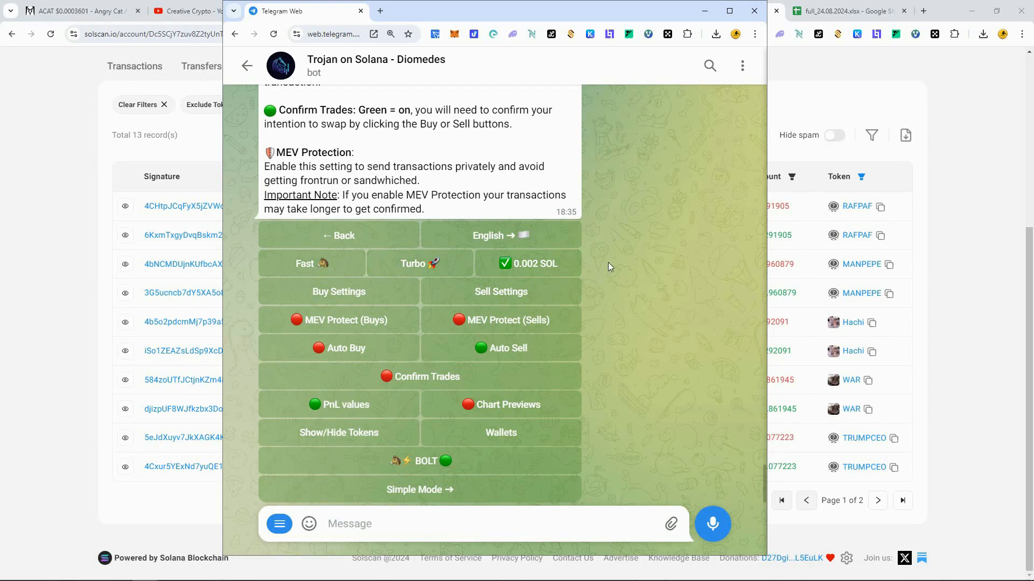
{"action": "left_click", "coordinate": [524, 271]}
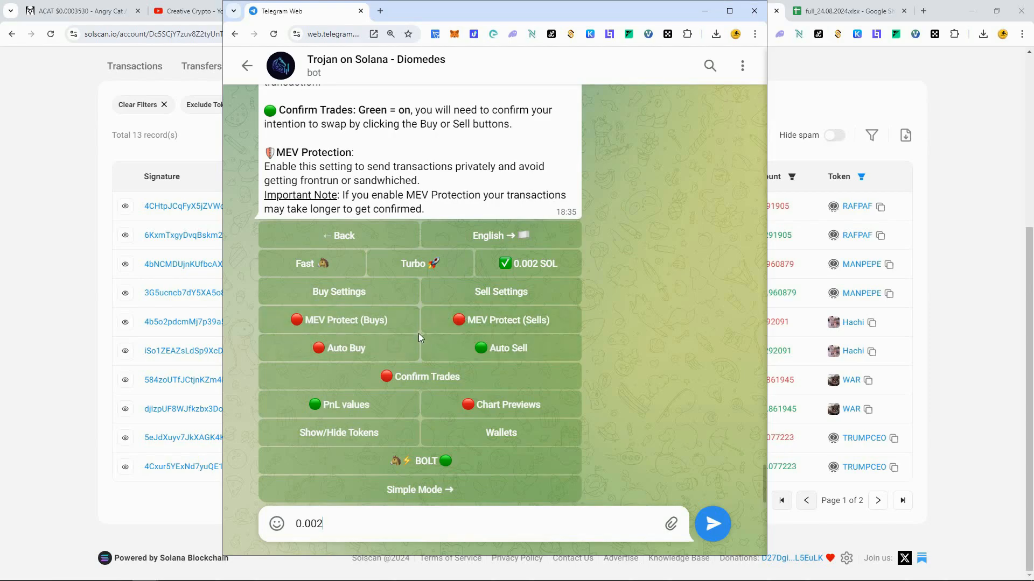
{"action": "left_click", "coordinate": [457, 357]}
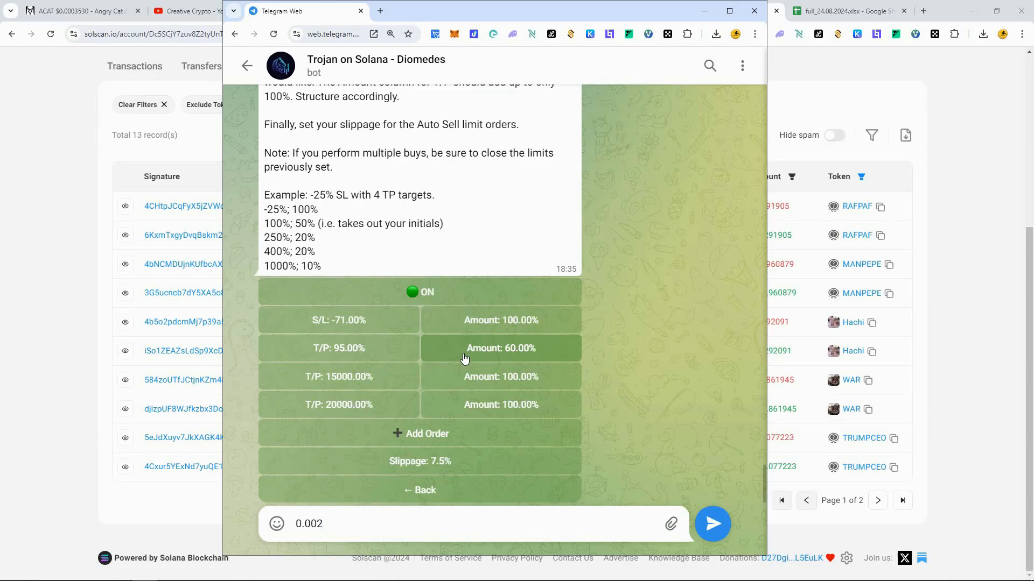
Clear the 0.002 draft, write -50% in the message field as an example stop-loss value, and discard it
{"action": "double_click", "coordinate": [414, 244]}
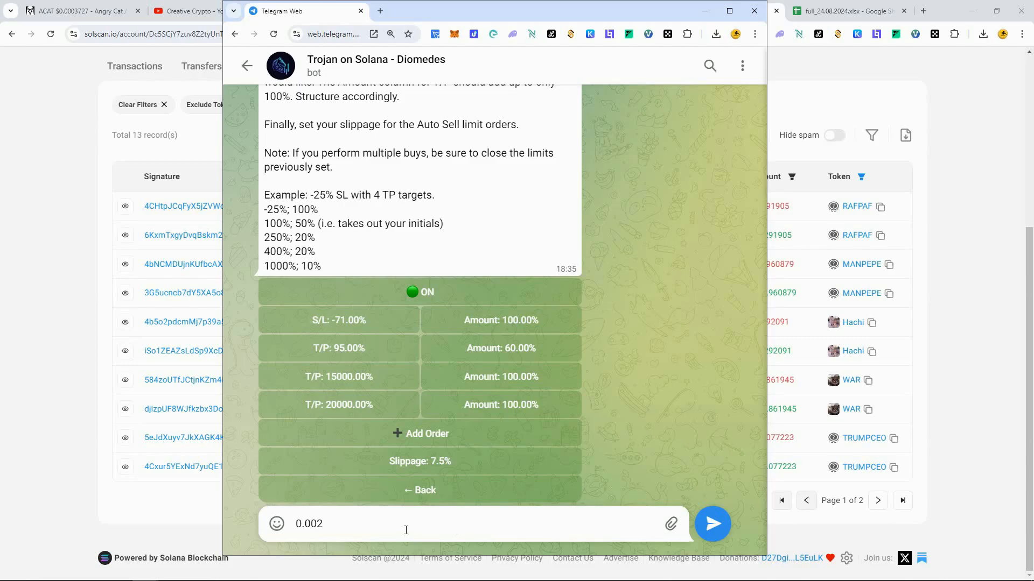
{"action": "key", "text": "Return"}
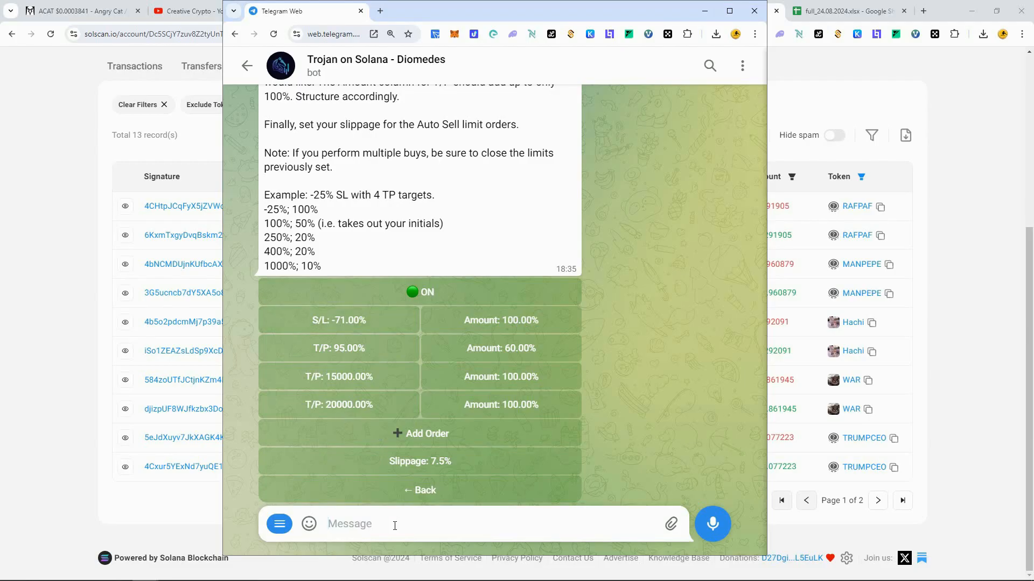
{"action": "type", "text": "-50%"}
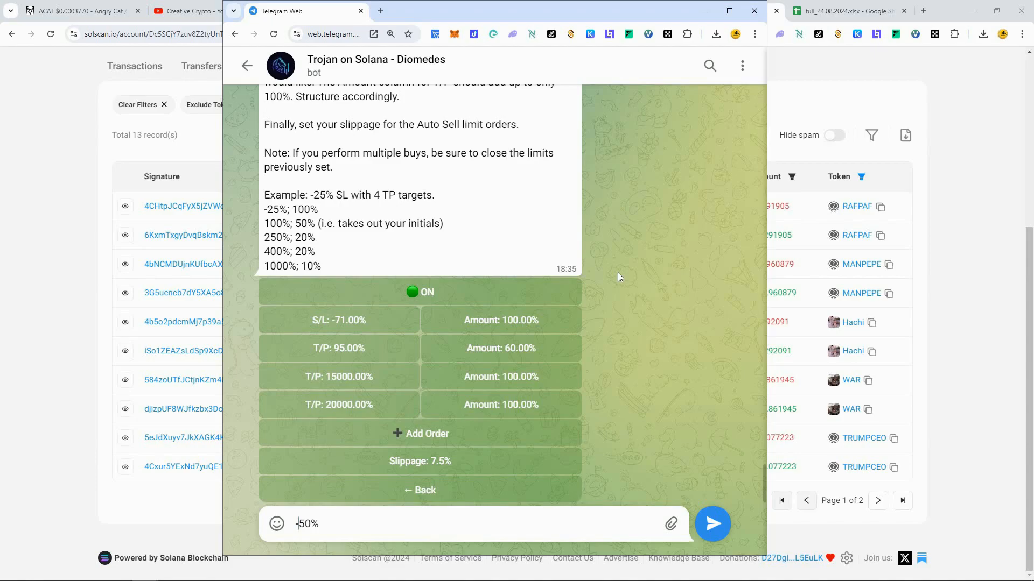
{"action": "key", "text": "ctrl+a"}
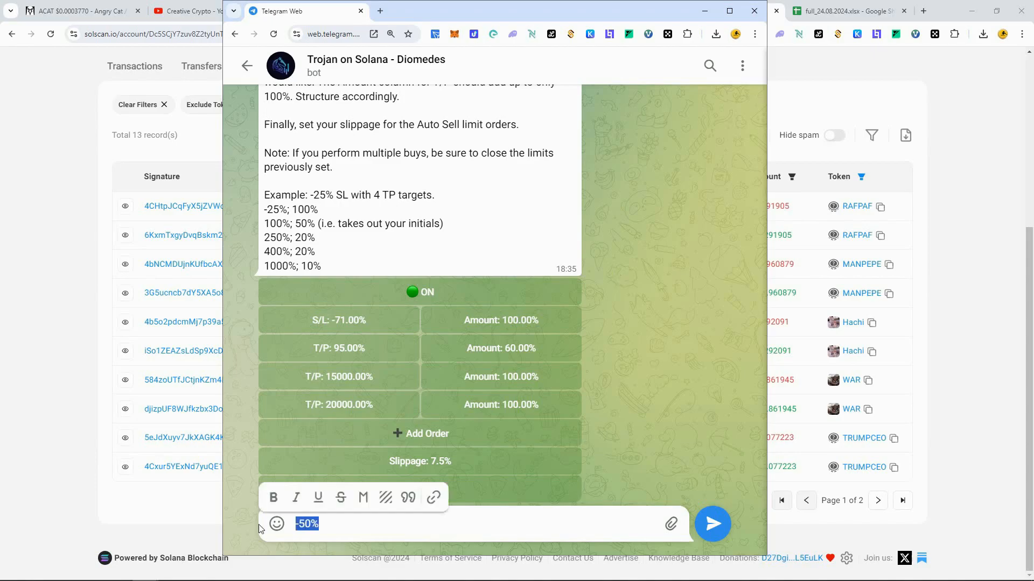
{"action": "key", "text": "BackSpace"}
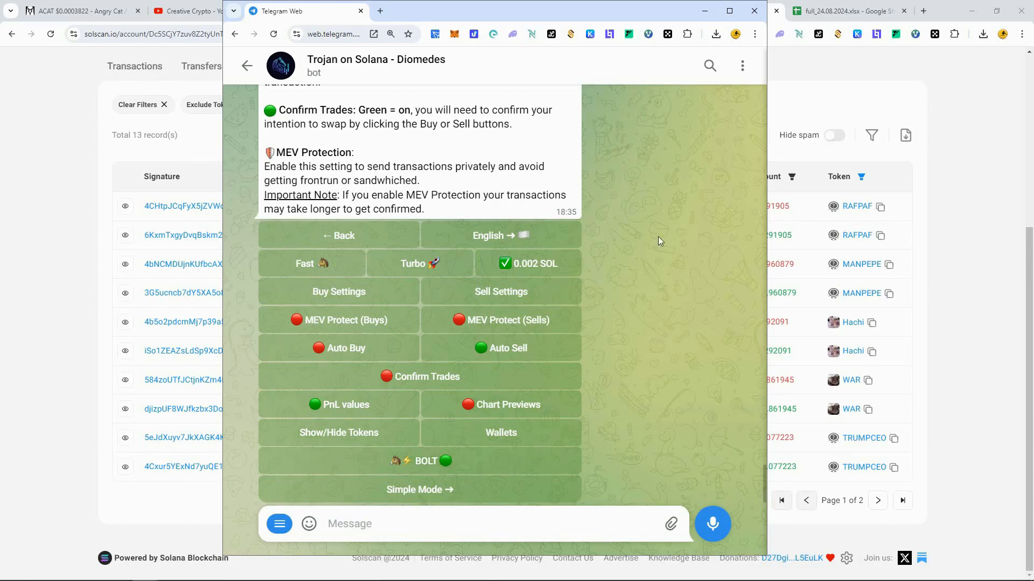
Return to the bot's main menu and open the Copy Trade list, going through to the end of the existing setups
{"action": "double_click", "coordinate": [509, 158]}
{"action": "left_click", "coordinate": [341, 237]}
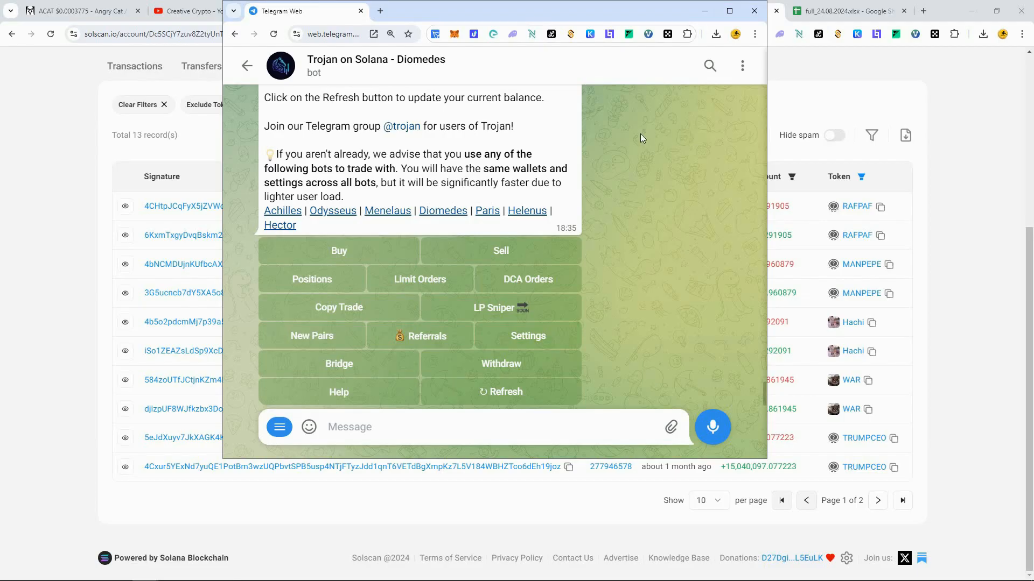
{"action": "double_click", "coordinate": [539, 136]}
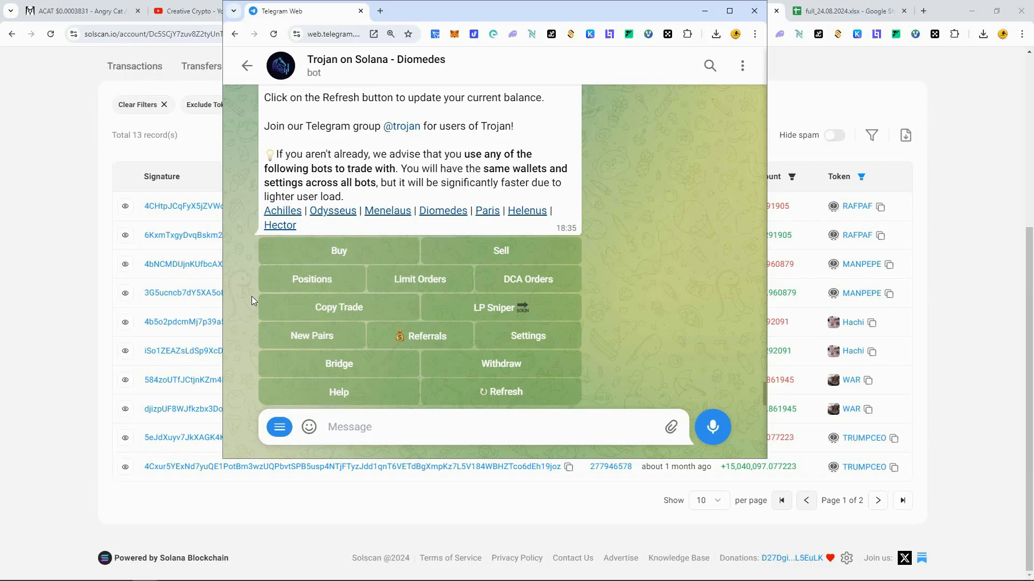
{"action": "left_click", "coordinate": [352, 311]}
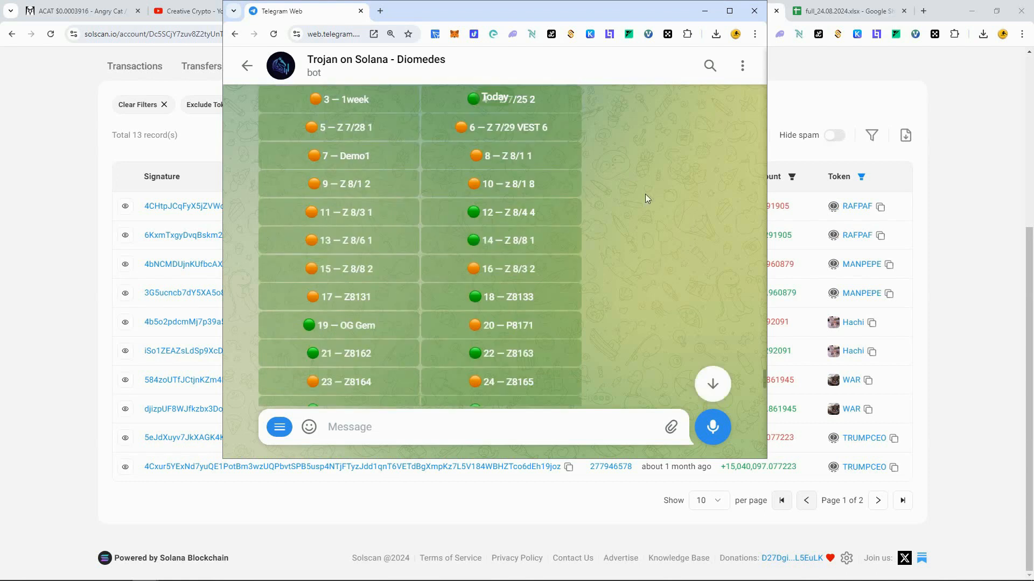
{"action": "scroll", "coordinate": [635, 172], "scroll_direction": "down", "scroll_amount": 1}
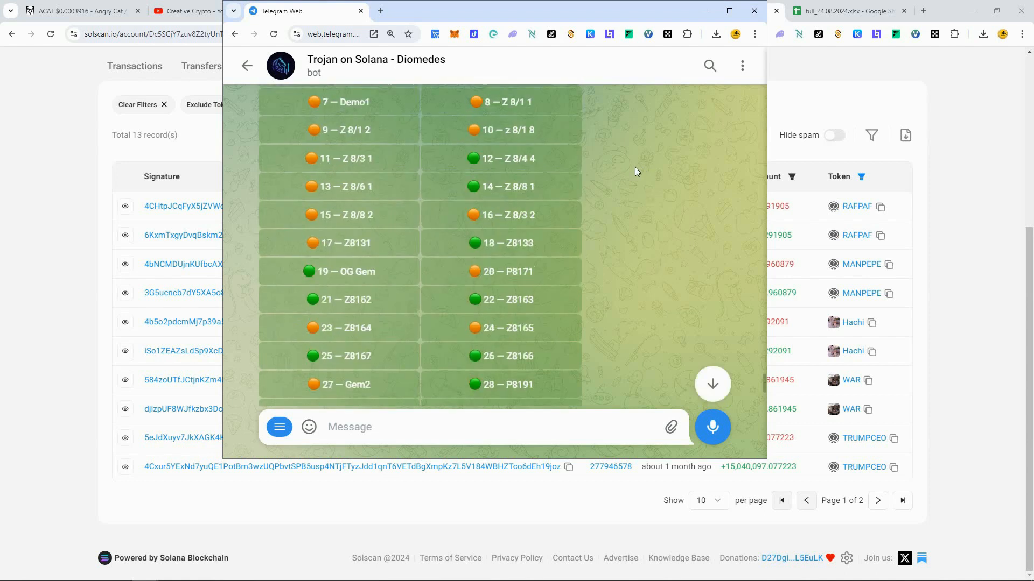
{"action": "scroll", "coordinate": [619, 172], "scroll_direction": "down", "scroll_amount": 1}
{"action": "scroll", "coordinate": [601, 173], "scroll_direction": "down", "scroll_amount": 2}
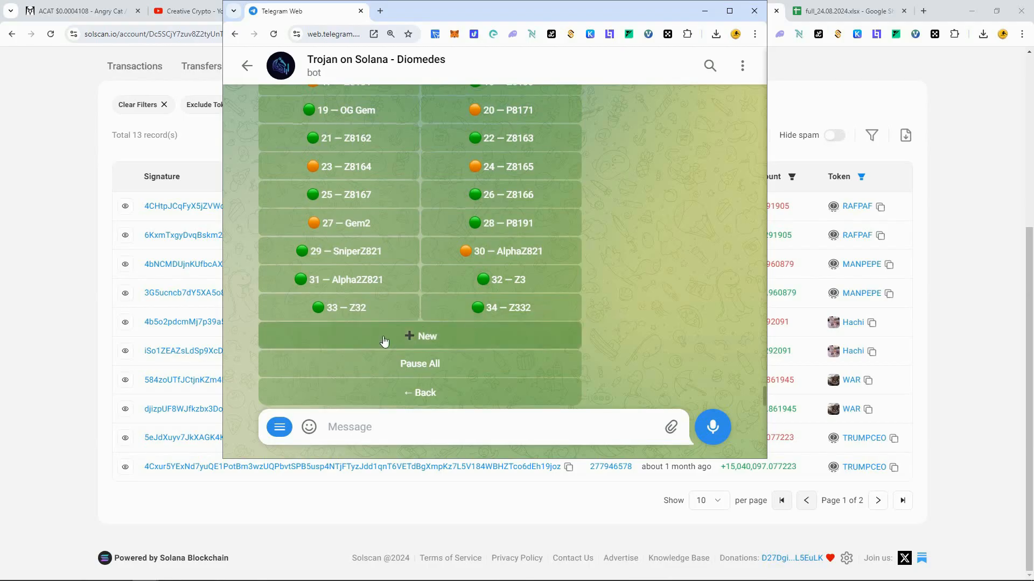
Start a new copy trade setup and set its tag to Z8241
{"action": "left_click", "coordinate": [437, 342]}
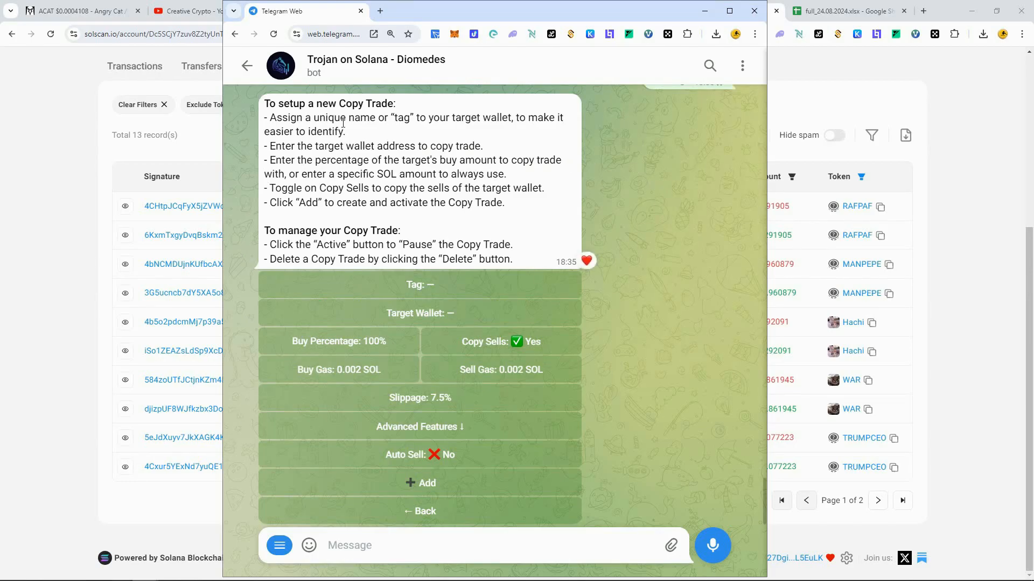
{"action": "left_click", "coordinate": [435, 280]}
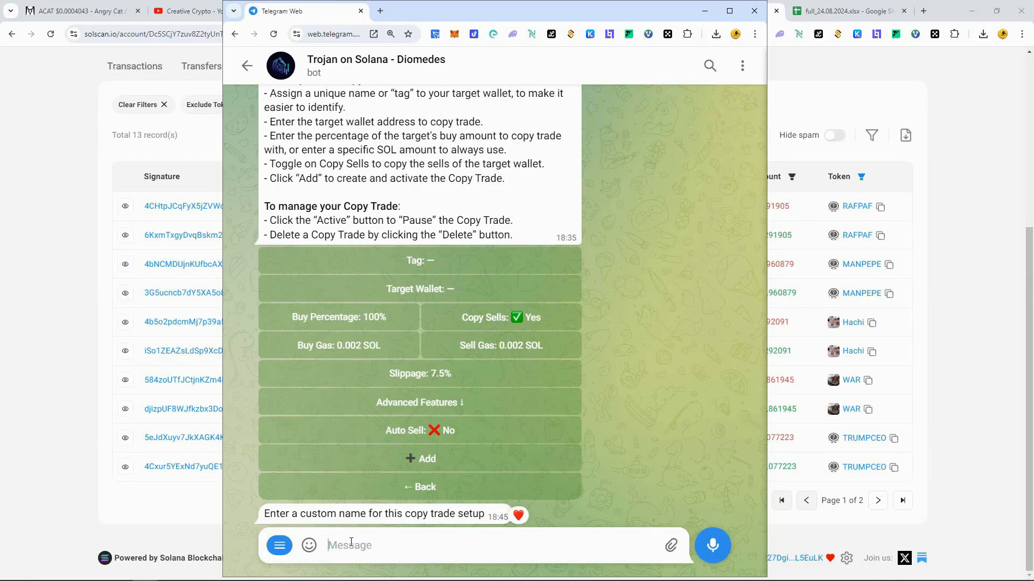
{"action": "type", "text": "Z824"}
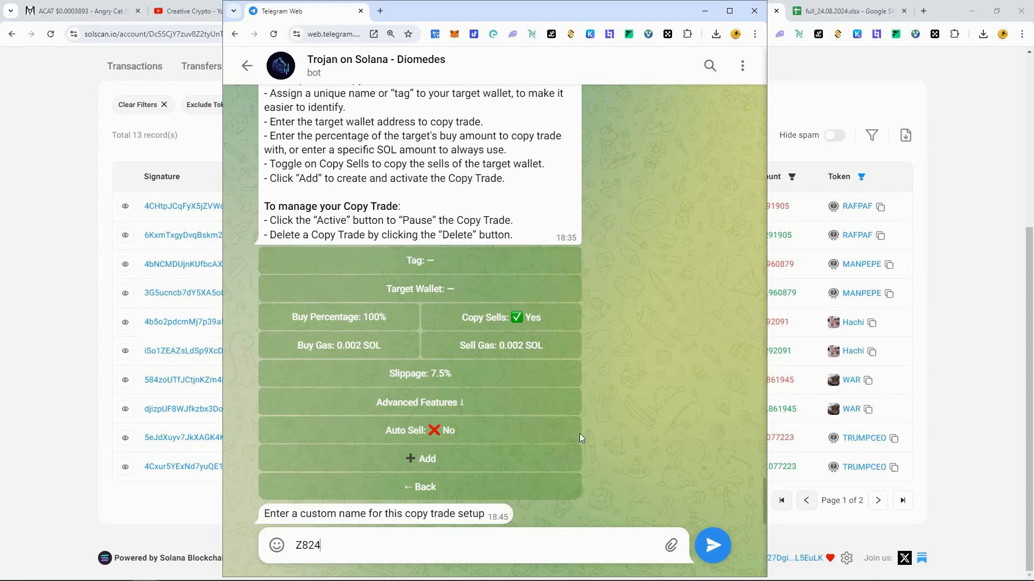
{"action": "left_click", "coordinate": [308, 545]}
{"action": "type", "text": "/"}
{"action": "key", "text": "BackSpace"}
{"action": "left_click_drag", "start_coordinate": [302, 544], "coordinate": [321, 543]}
{"action": "left_click", "coordinate": [323, 543]}
{"action": "left_click", "coordinate": [725, 546]}
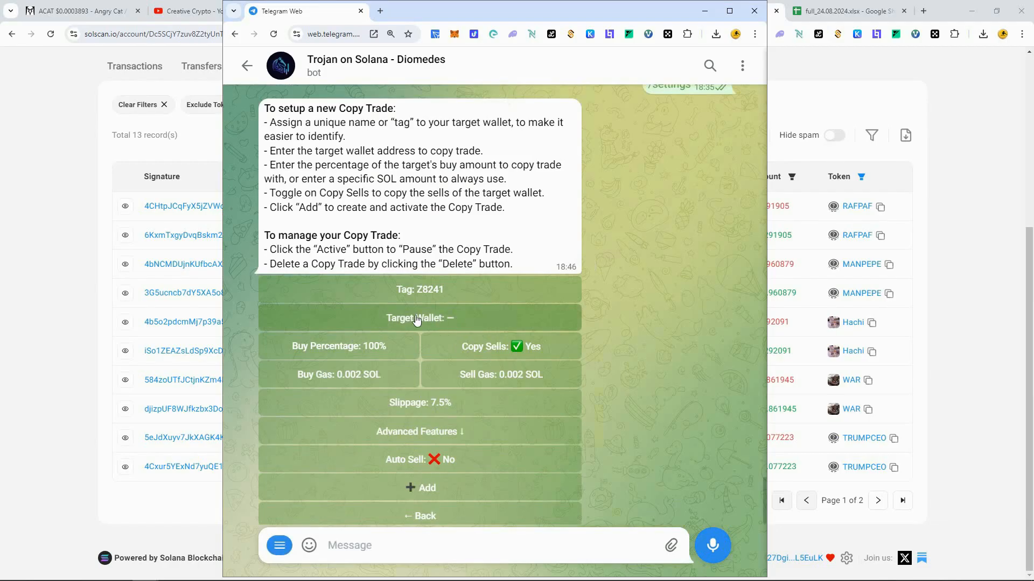
Copy the account's wallet address from its Solscan page and submit it as the copy trade's target wallet in the Trojan bot
{"action": "key", "text": "alt+Tab"}
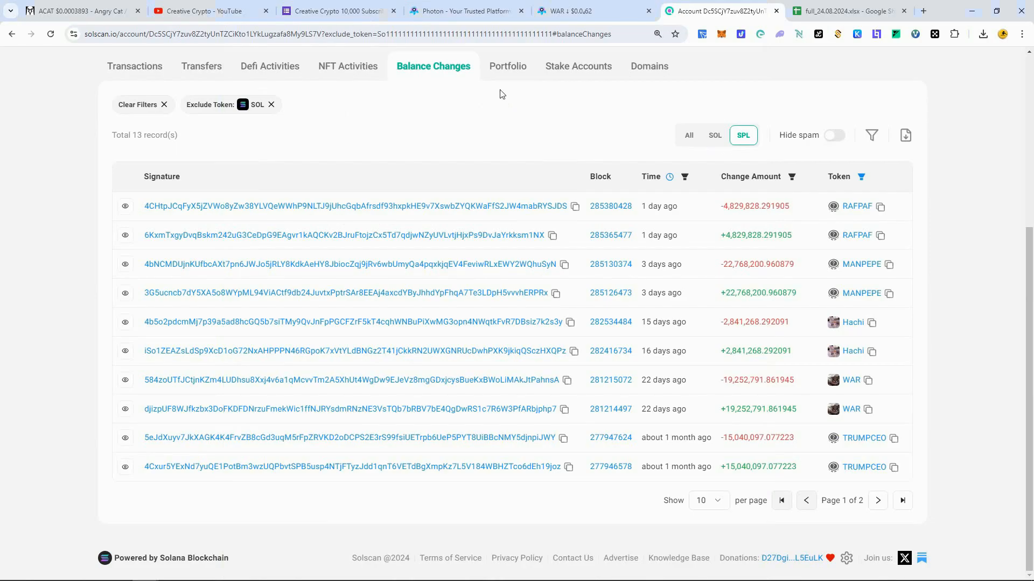
{"action": "scroll", "coordinate": [499, 94], "scroll_direction": "up", "scroll_amount": 5}
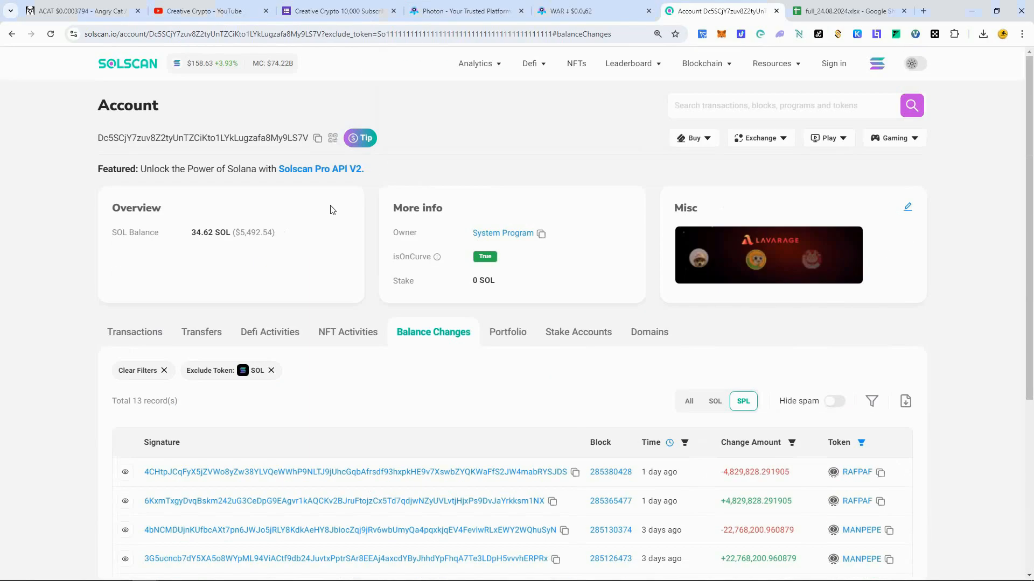
{"action": "left_click", "coordinate": [317, 139]}
{"action": "key", "text": "alt+Tab"}
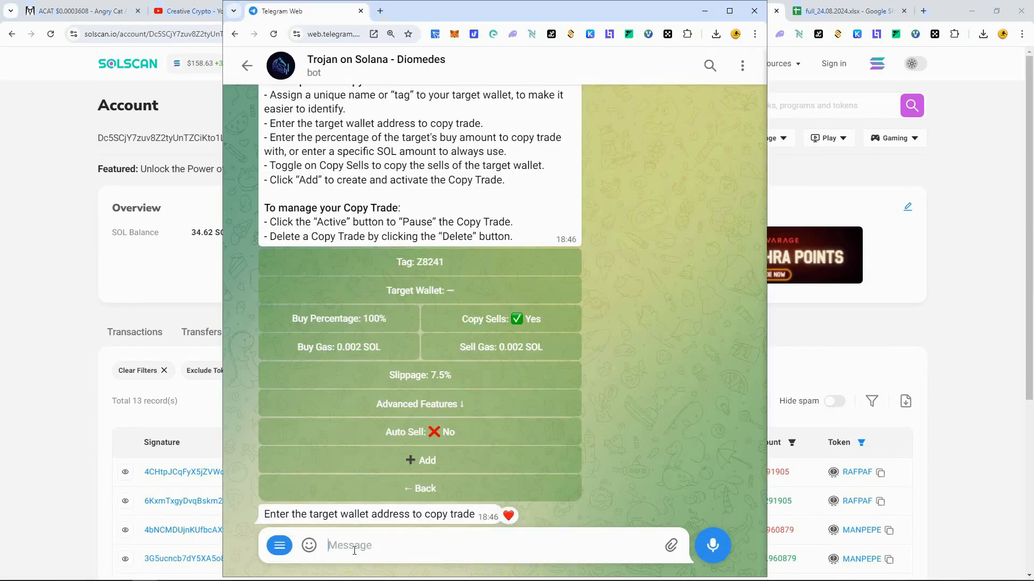
{"action": "key", "text": "ctrl+v"}
{"action": "key", "text": "Return"}
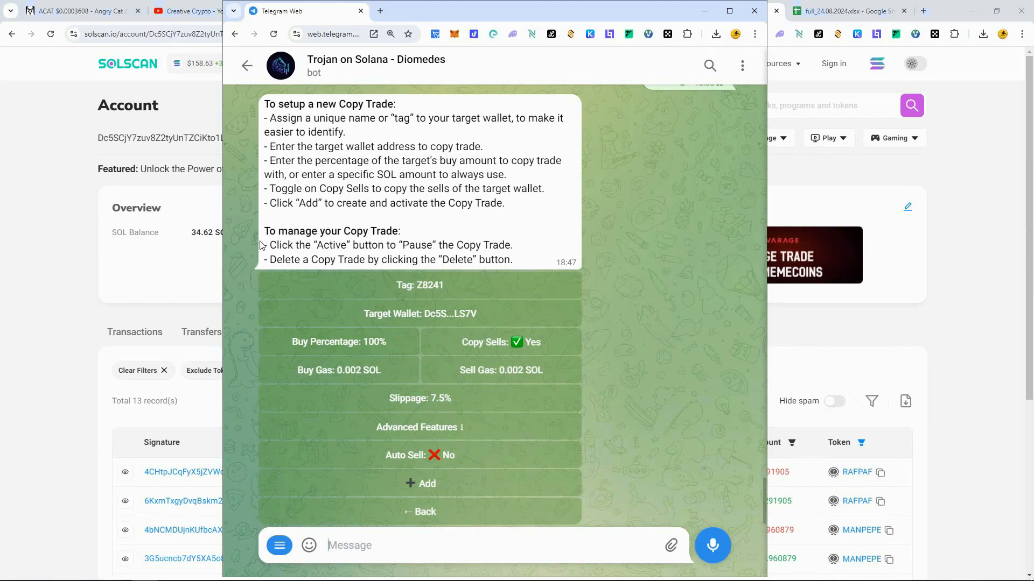
{"action": "double_click", "coordinate": [264, 215]}
Check in Solscan's balance changes how much SOL the wallet spent on its MANPEPE and Hachi buys, and return to Telegram
{"action": "left_click", "coordinate": [974, 292]}
{"action": "scroll", "coordinate": [960, 359], "scroll_direction": "down", "scroll_amount": 5}
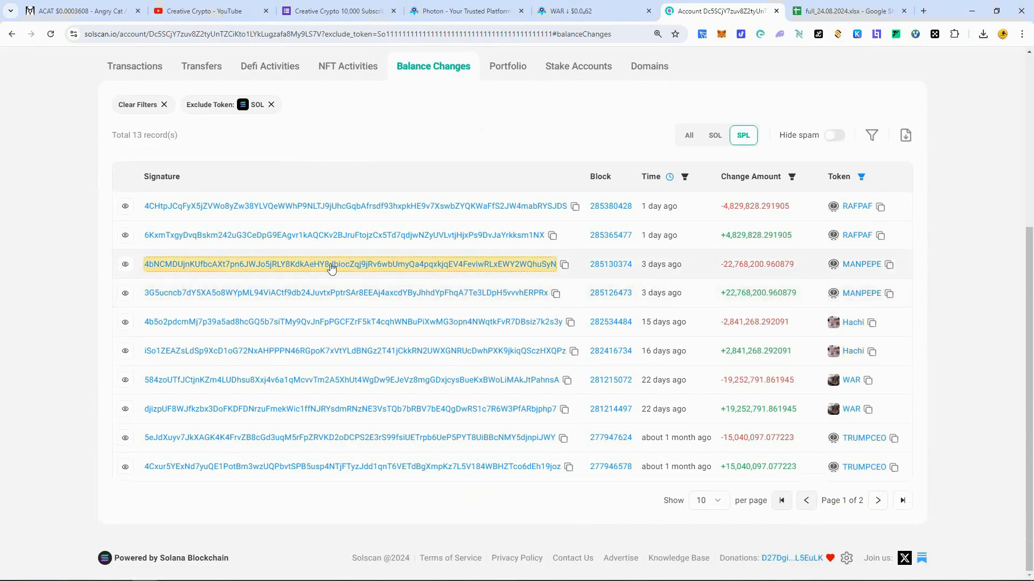
{"action": "mouse_move", "coordinate": [125, 235]}
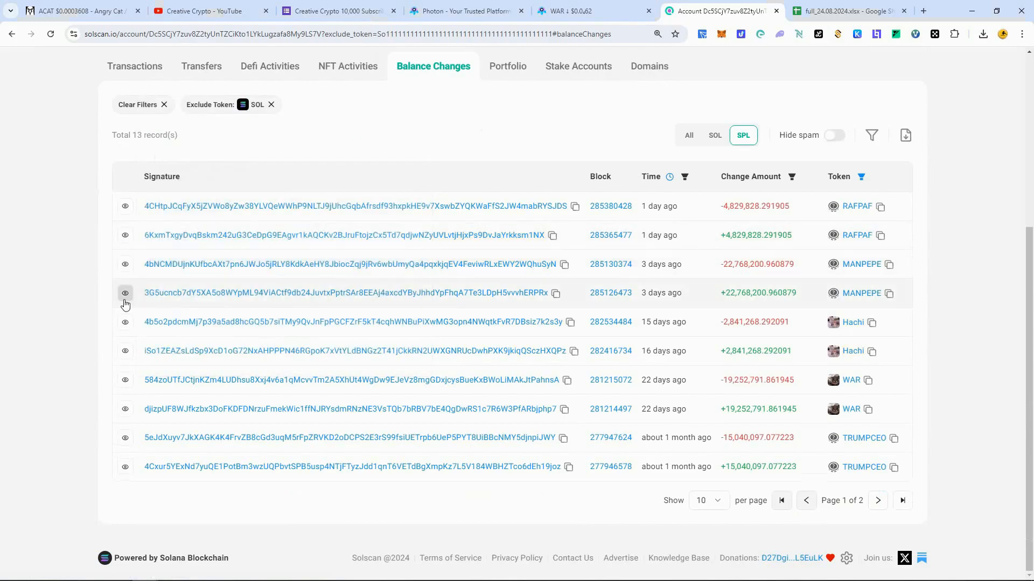
{"action": "mouse_move", "coordinate": [125, 295]}
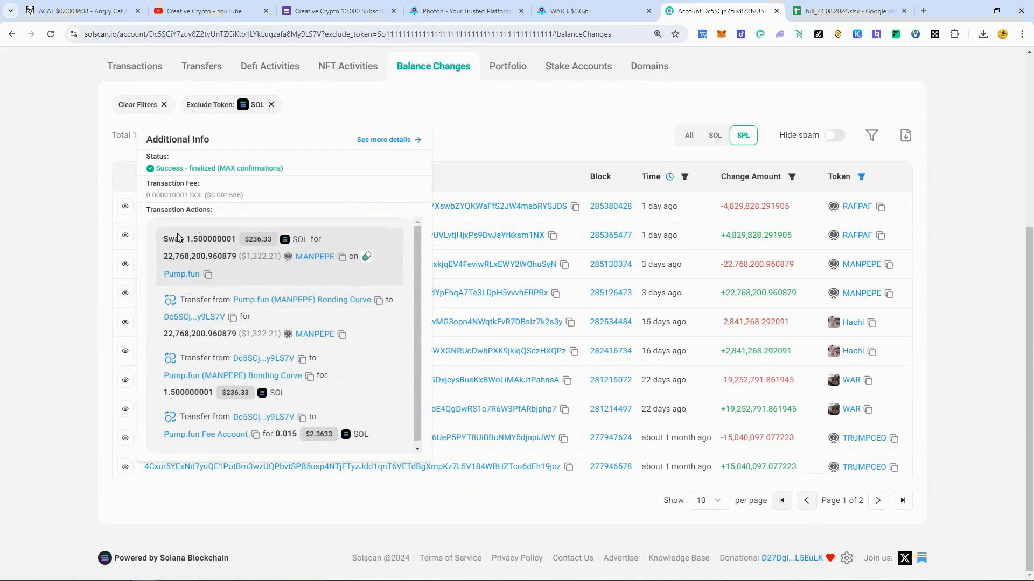
{"action": "mouse_move", "coordinate": [126, 356]}
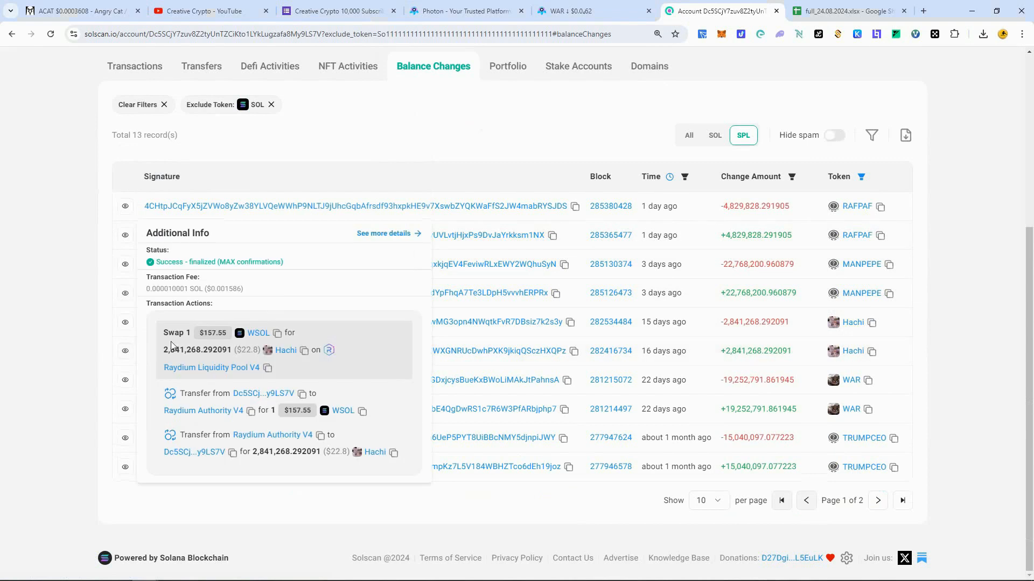
{"action": "key", "text": "alt+Tab"}
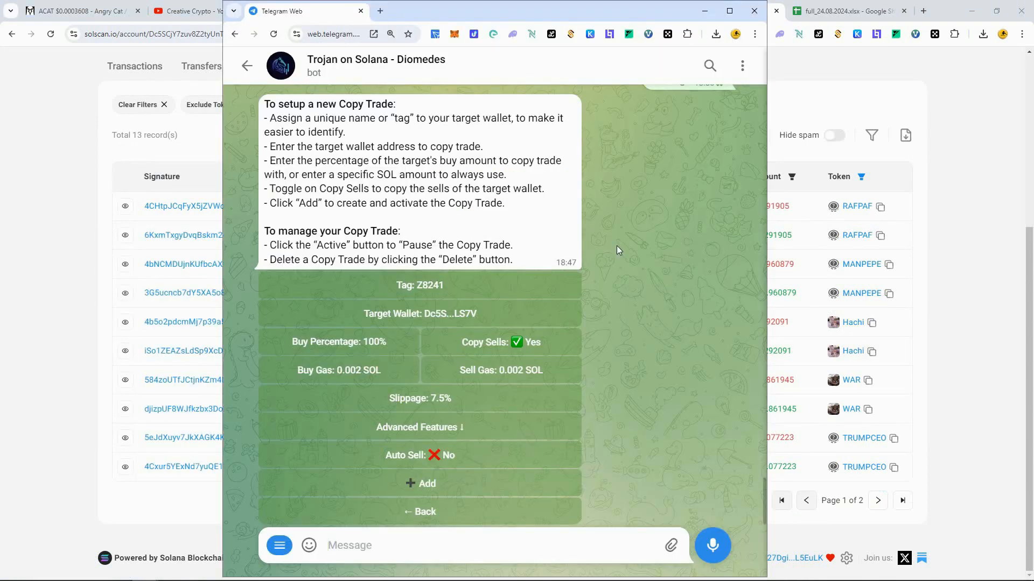
Set the copy trade's buy percentage to 50%
{"action": "left_click", "coordinate": [351, 350]}
{"action": "left_click", "coordinate": [529, 548]}
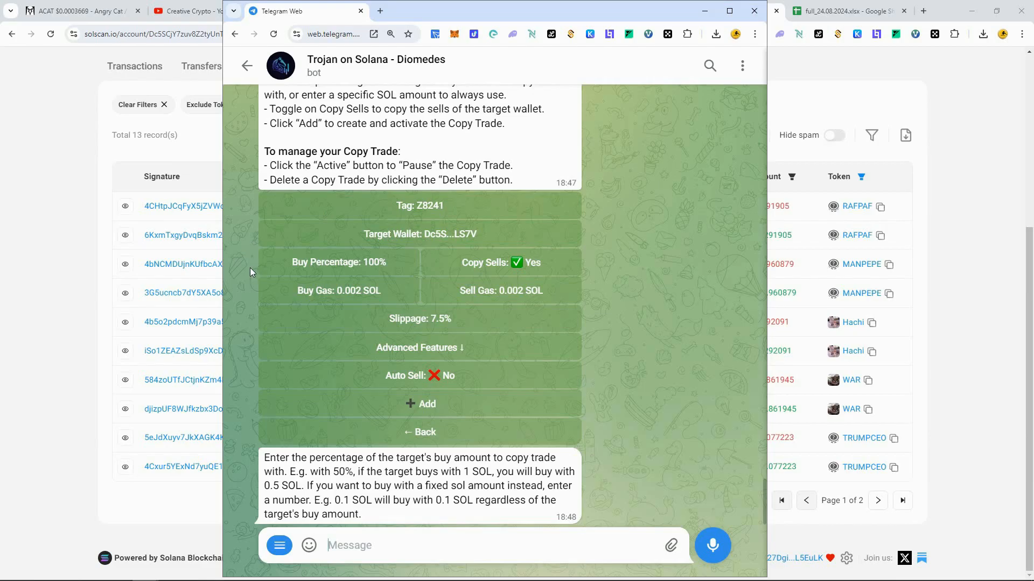
{"action": "double_click", "coordinate": [332, 500]}
{"action": "type", "text": "50"}
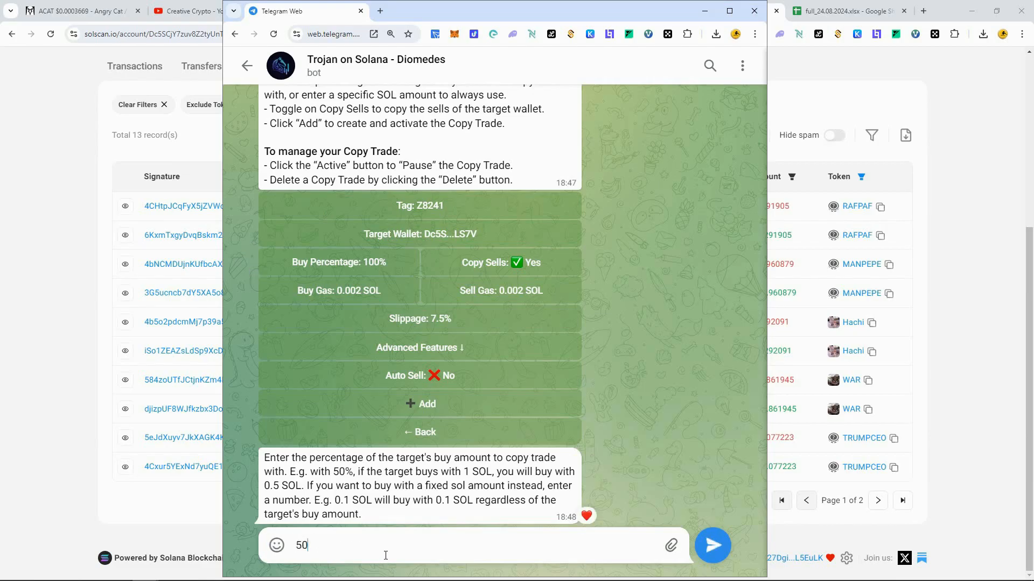
{"action": "type", "text": "%"}
{"action": "key", "text": "Return"}
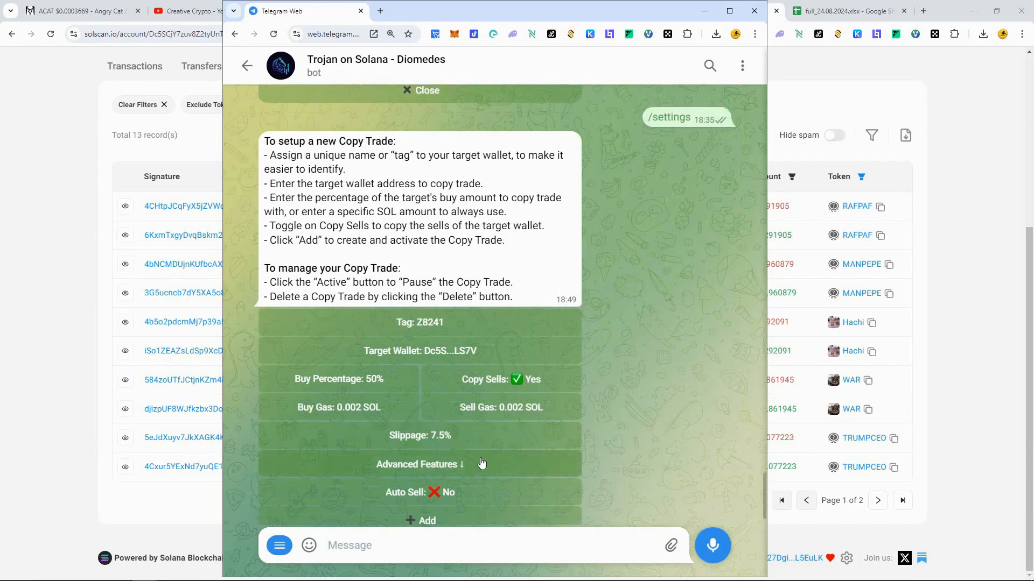
Expand the copy trade's advanced features and set the max buy amount to 0.3 SOL
{"action": "left_click", "coordinate": [482, 463]}
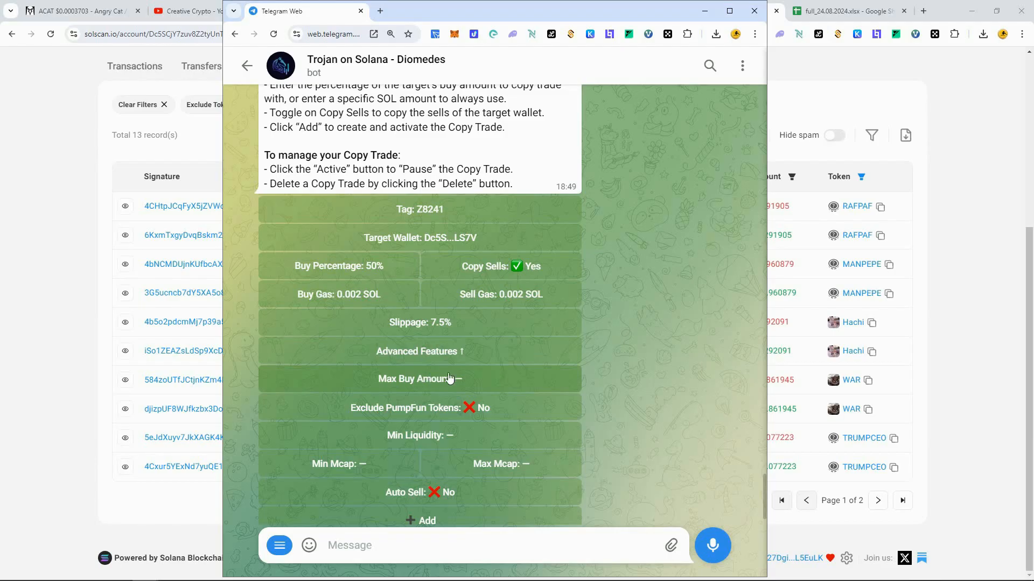
{"action": "left_click", "coordinate": [472, 381]}
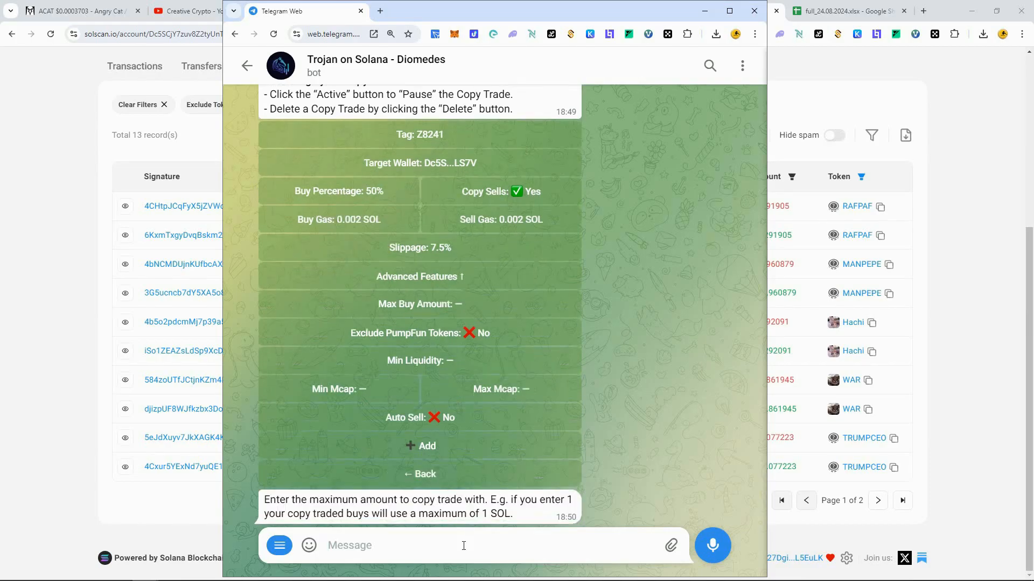
{"action": "type", "text": "0.3"}
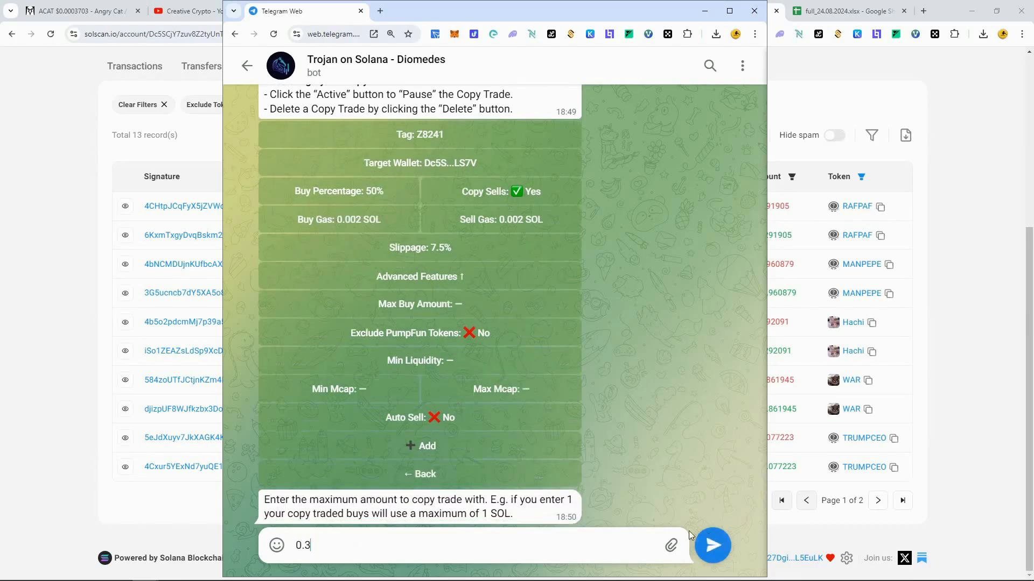
{"action": "left_click", "coordinate": [710, 541]}
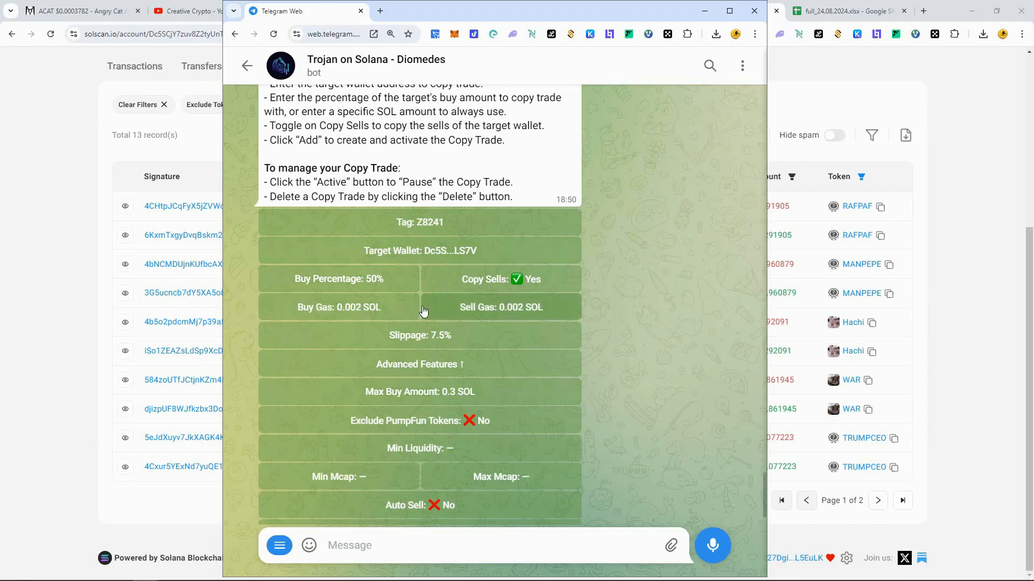
Review the swap details and transaction fee of the wallet's RAFPAF buy on Solscan, and return to the Telegram bot
{"action": "left_click", "coordinate": [965, 198]}
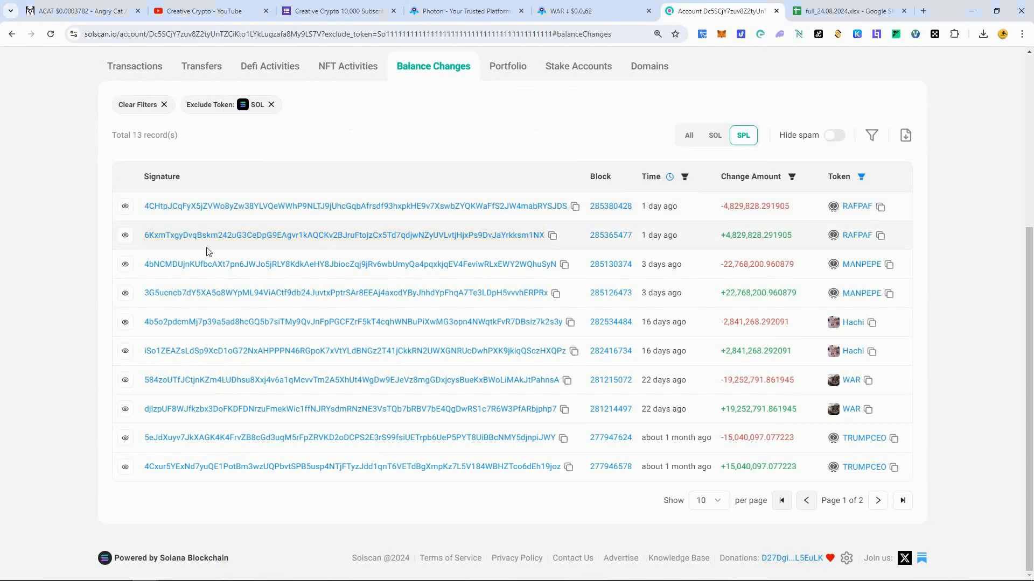
{"action": "mouse_move", "coordinate": [125, 241]}
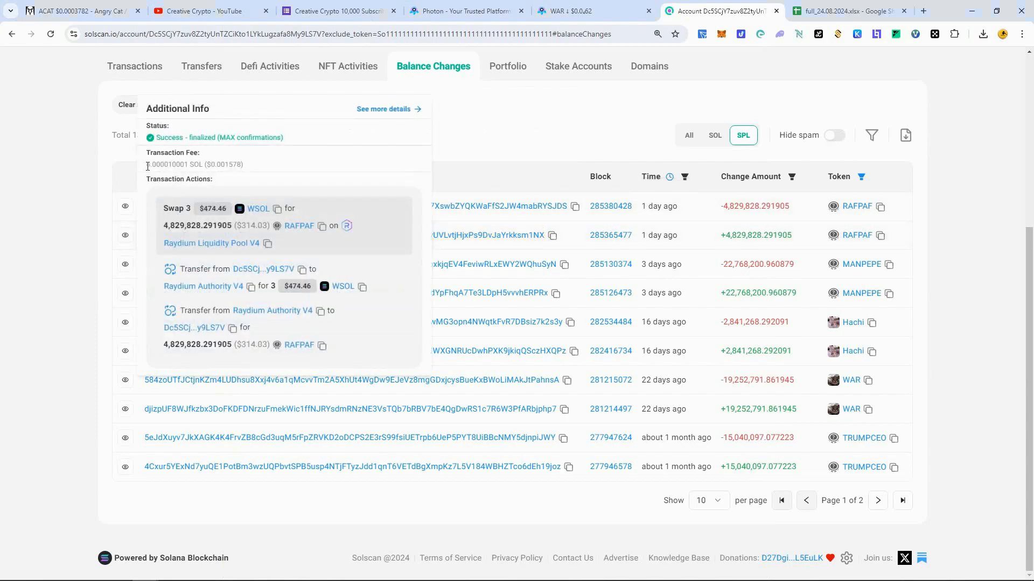
{"action": "left_click_drag", "start_coordinate": [146, 164], "coordinate": [195, 166]}
{"action": "left_click", "coordinate": [195, 166]}
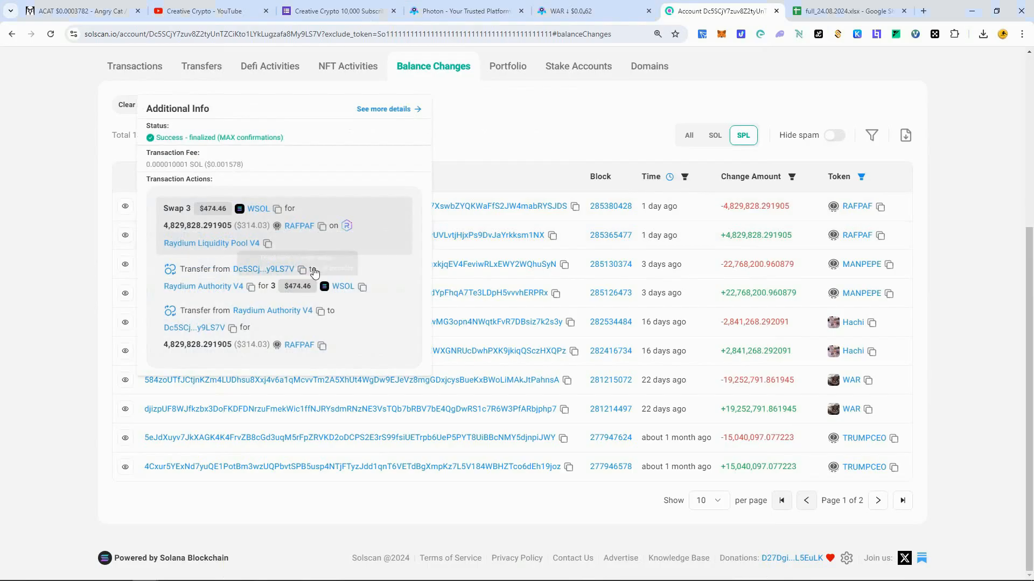
{"action": "key", "text": "alt+Tab"}
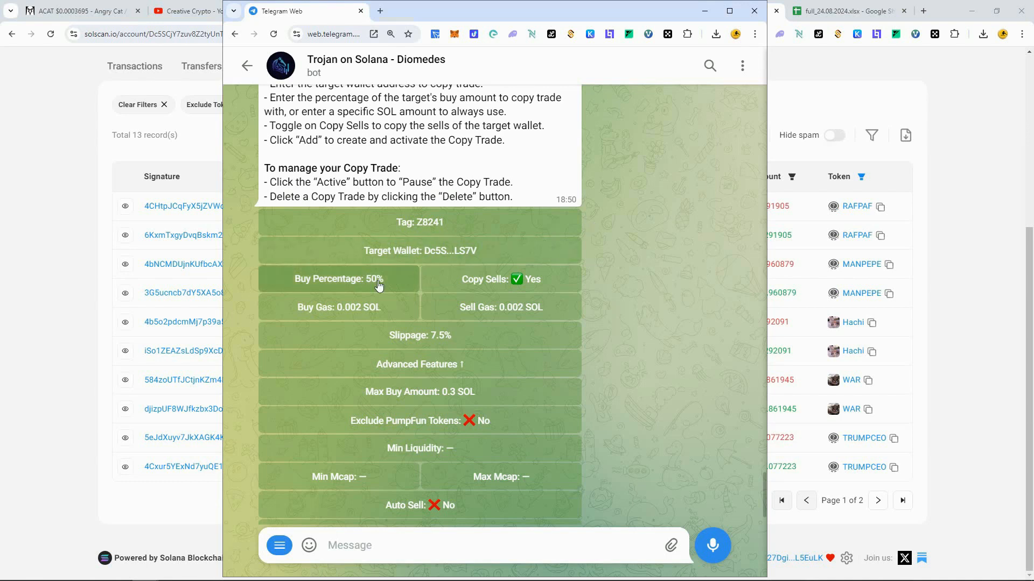
Set the copy trade's buy gas to 0.01 SOL
{"action": "left_click", "coordinate": [327, 311]}
{"action": "type", "text": "0.01"}
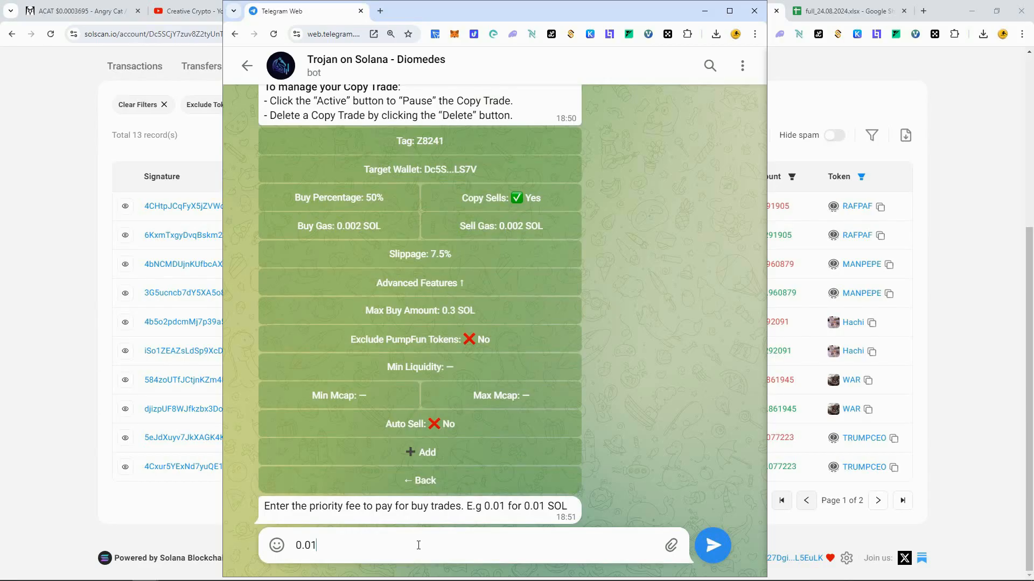
{"action": "type", "text": "5"}
{"action": "key", "text": "BackSpace"}
{"action": "left_click", "coordinate": [712, 545]}
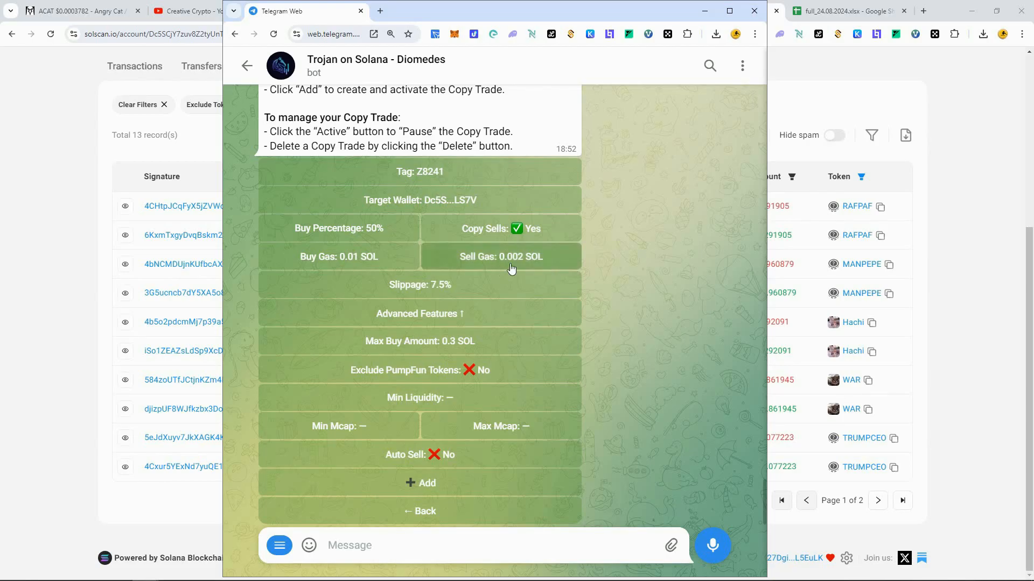
Set the copy trade's slippage to 300%
{"action": "left_click", "coordinate": [463, 281]}
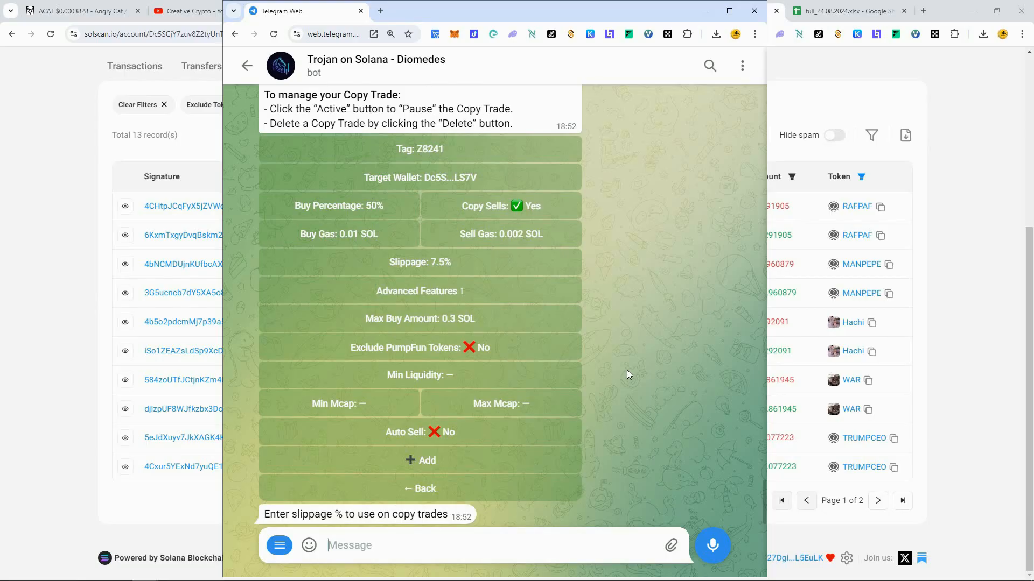
{"action": "type", "text": "300"}
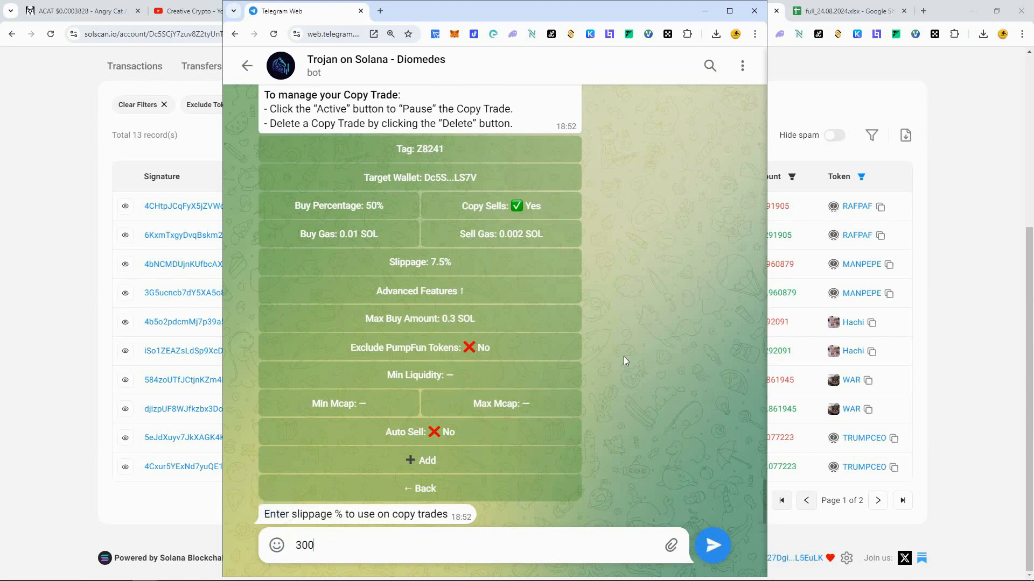
{"action": "type", "text": "%"}
{"action": "left_click", "coordinate": [713, 545]}
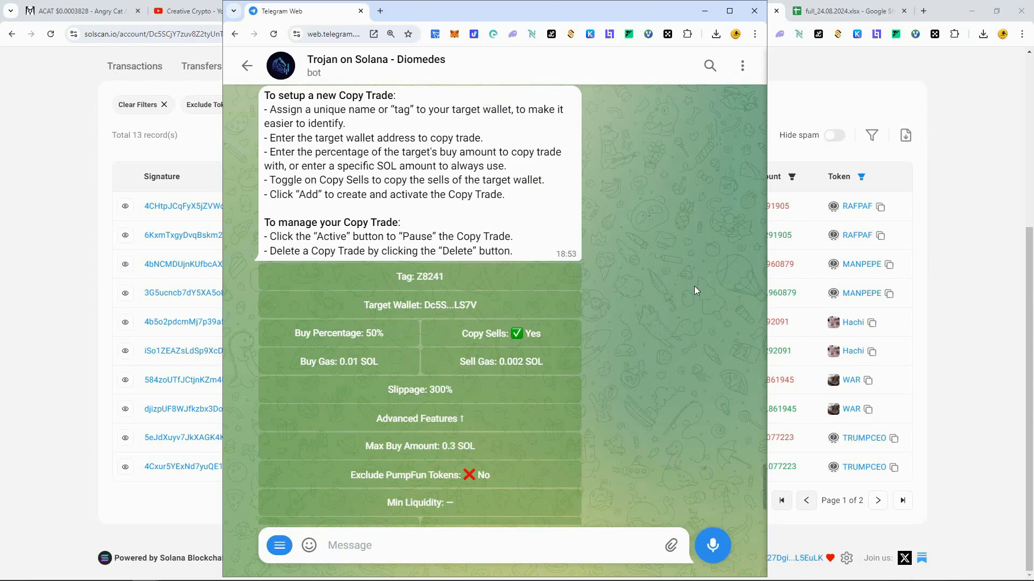
Add the Z8241 copy trade to the bot and return to the bot's main menu
{"action": "scroll", "coordinate": [693, 286], "scroll_direction": "down", "scroll_amount": 2}
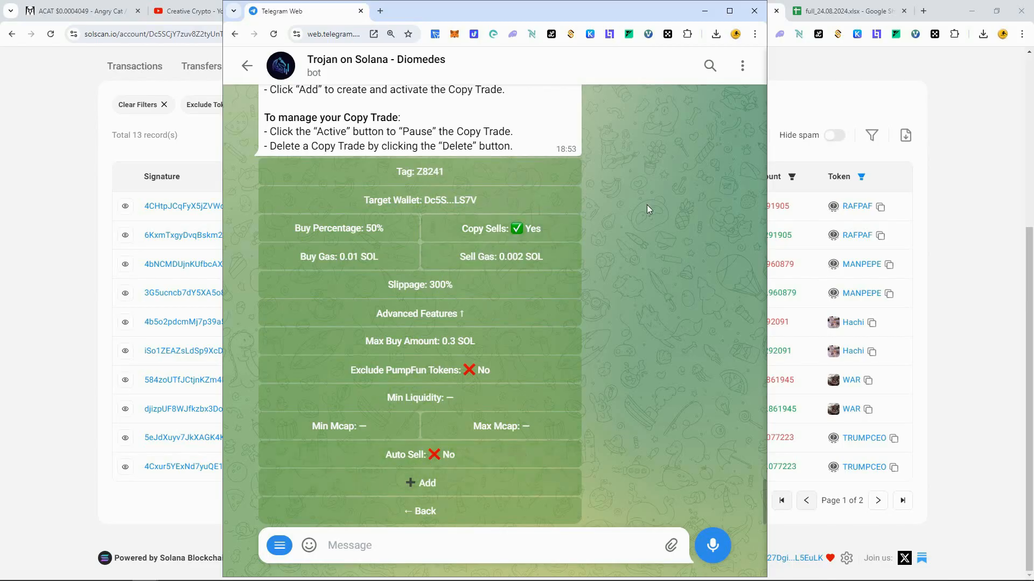
{"action": "left_click", "coordinate": [420, 488]}
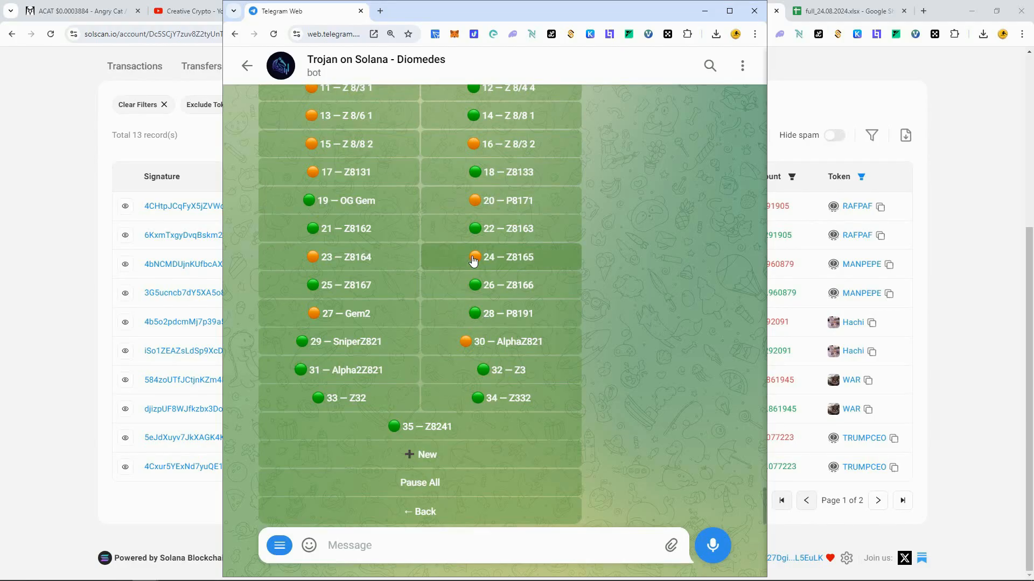
{"action": "left_click", "coordinate": [461, 349]}
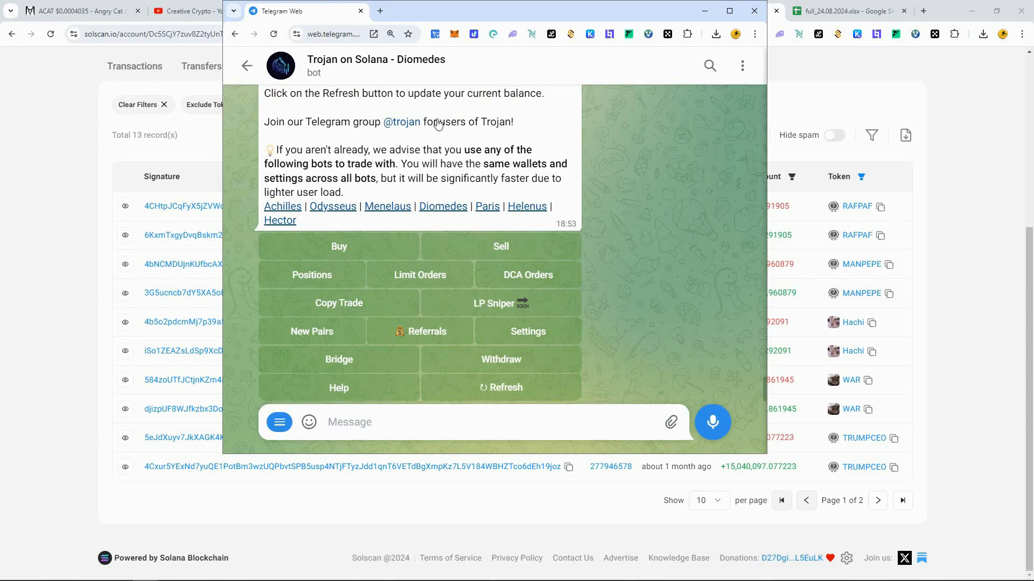
In the full_24.08.2024 spreadsheet, mark the copied wallet's row by filling cells V30:Z30 with green
{"action": "left_click", "coordinate": [954, 114]}
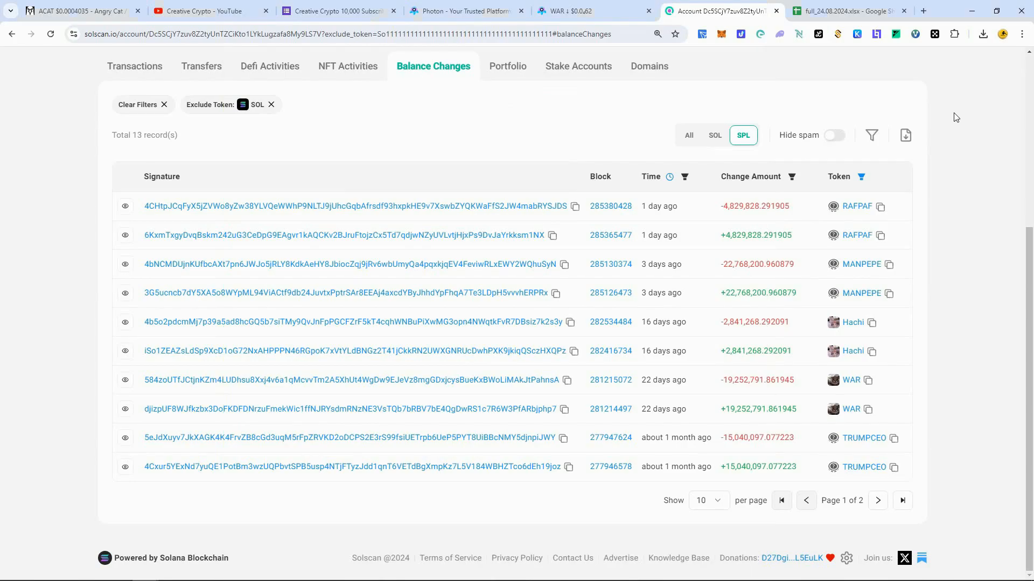
{"action": "left_click", "coordinate": [856, 11]}
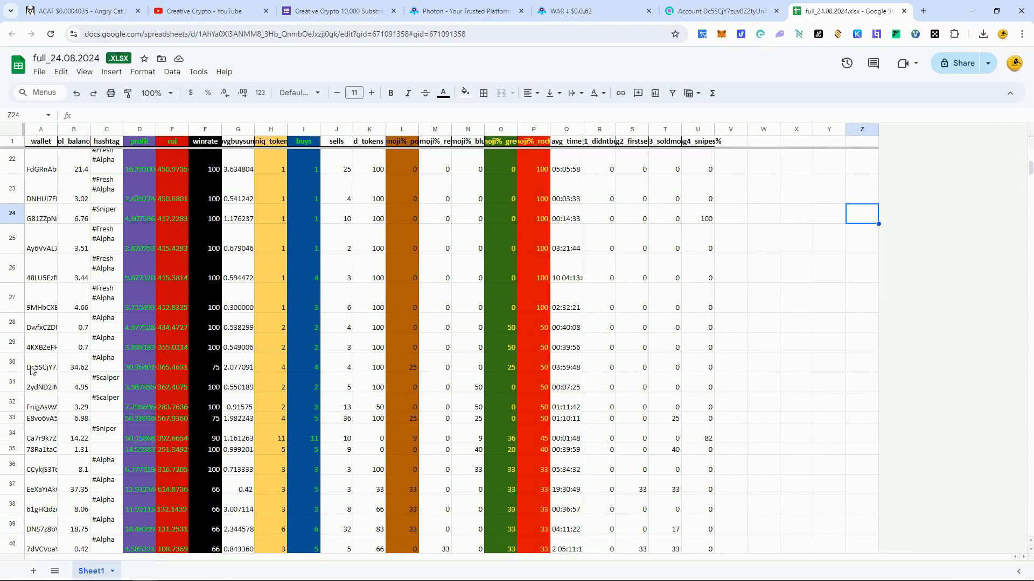
{"action": "left_click", "coordinate": [14, 369]}
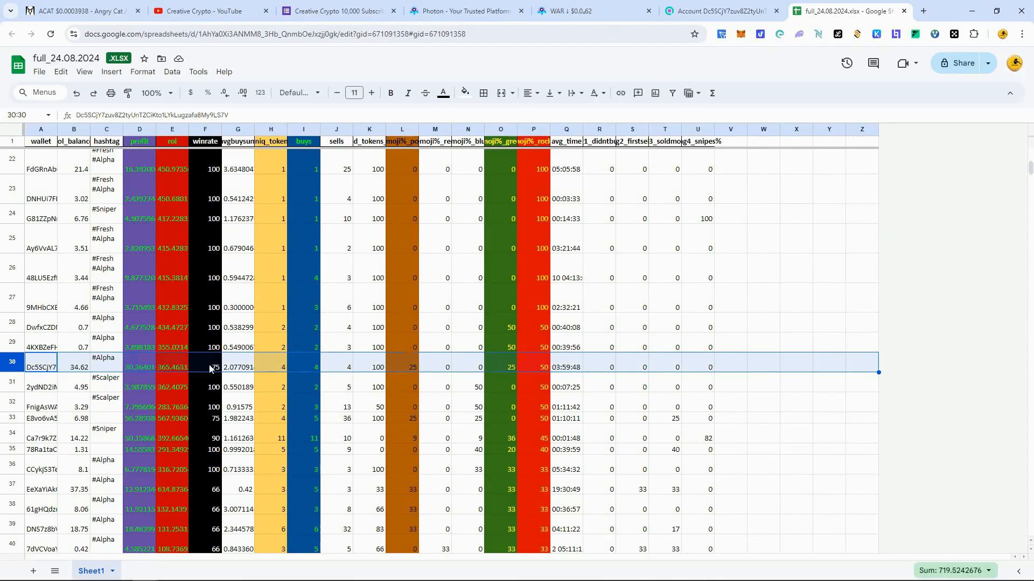
{"action": "left_click", "coordinate": [764, 364]}
{"action": "left_click_drag", "start_coordinate": [725, 362], "coordinate": [861, 362]}
{"action": "left_click", "coordinate": [465, 93]}
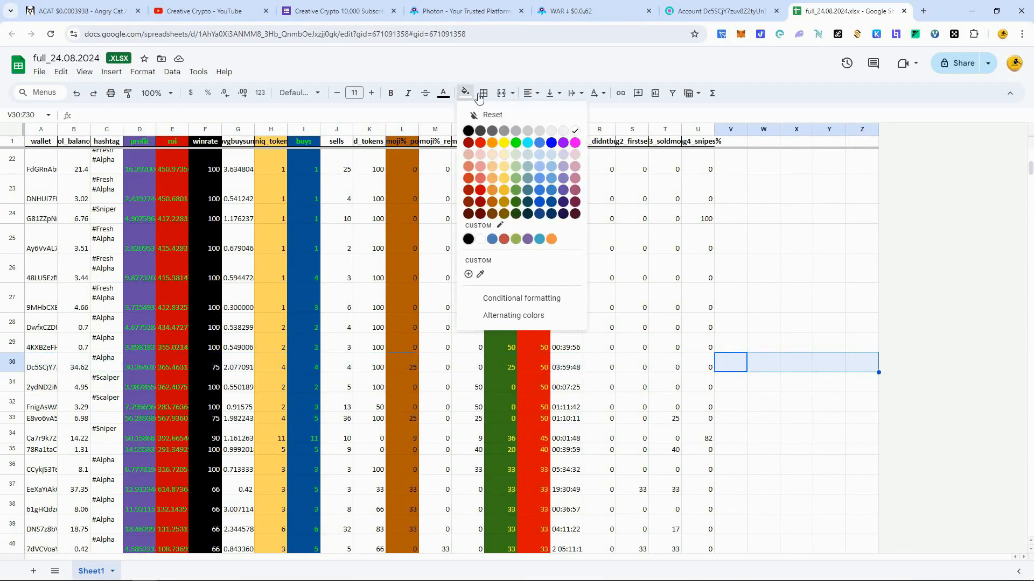
{"action": "left_click", "coordinate": [517, 140]}
{"action": "left_click", "coordinate": [843, 295]}
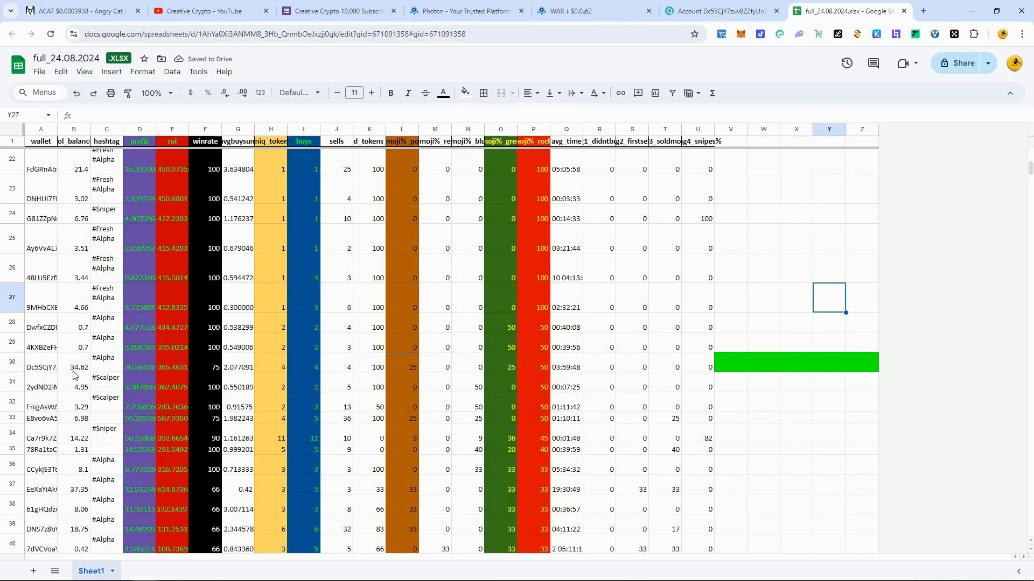
{"action": "key", "text": "Left"}
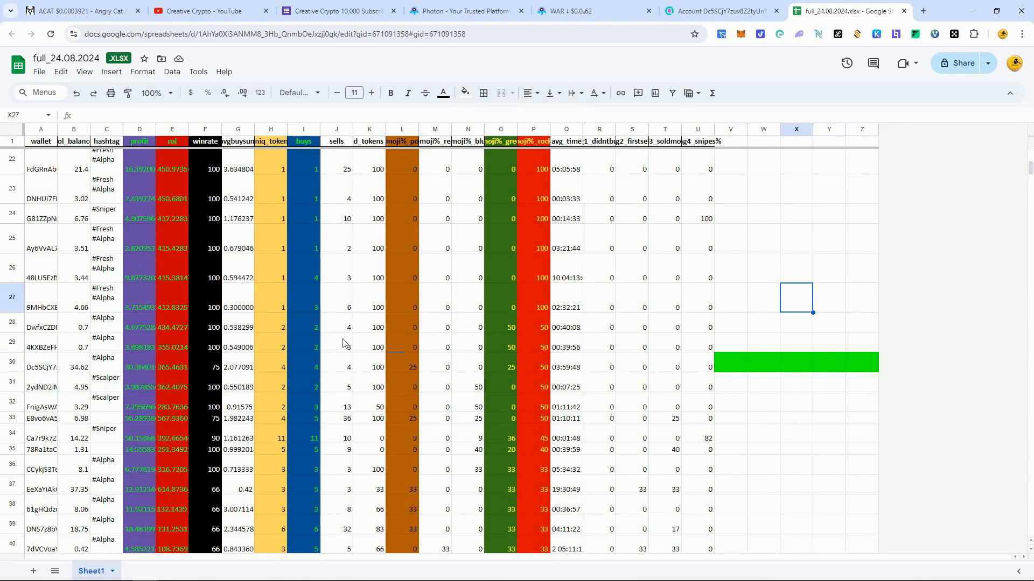
Look over the other wallets in the spreadsheet and switch to Photon's Trending page
{"action": "scroll", "coordinate": [296, 342], "scroll_direction": "down", "scroll_amount": 9}
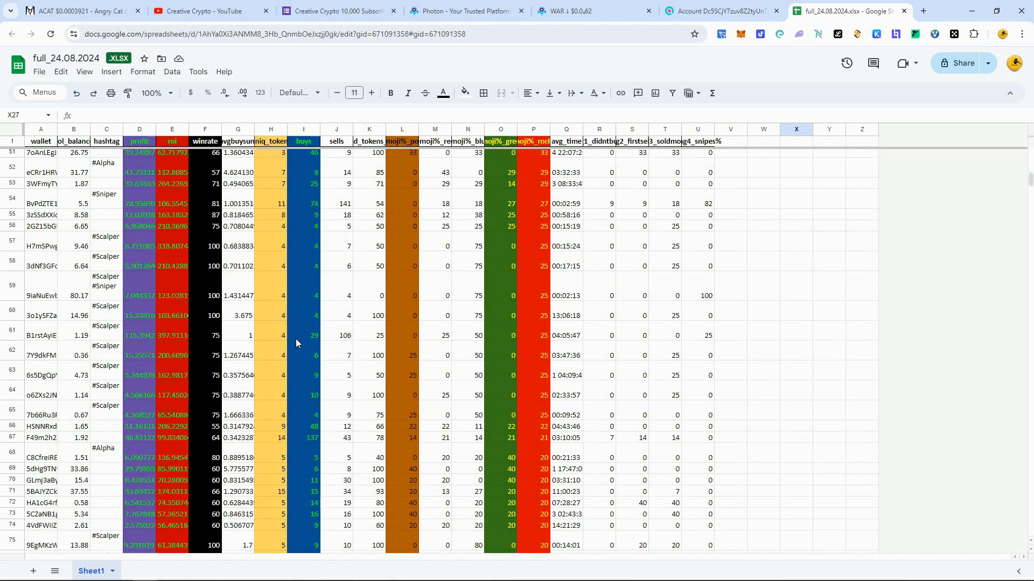
{"action": "scroll", "coordinate": [296, 339], "scroll_direction": "up", "scroll_amount": 9}
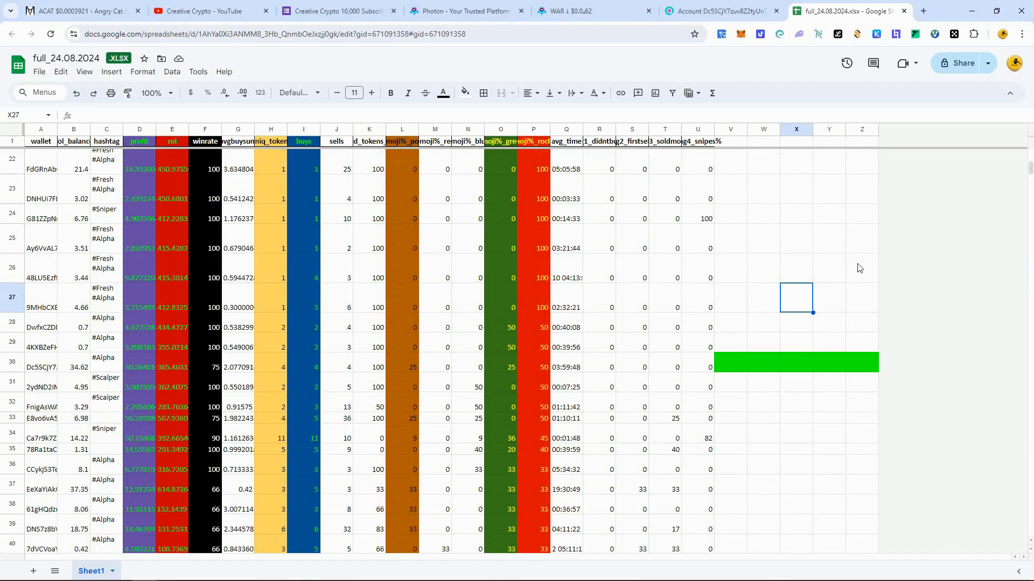
{"action": "key", "text": "ctrl+4"}
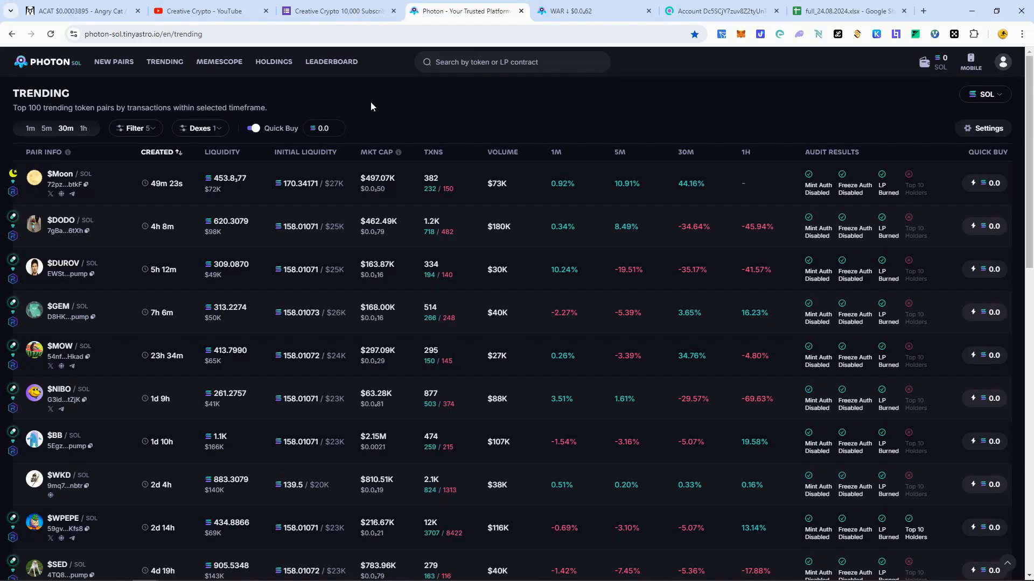